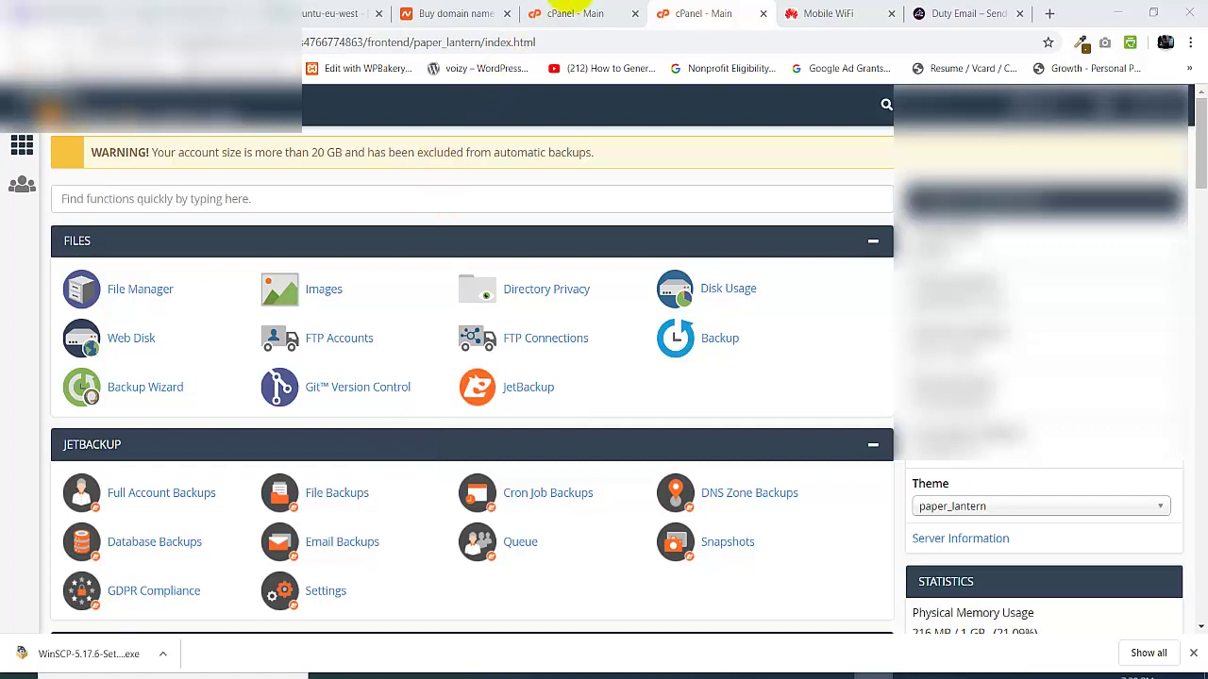
{"action": "left_click", "coordinate": [991, 13]}
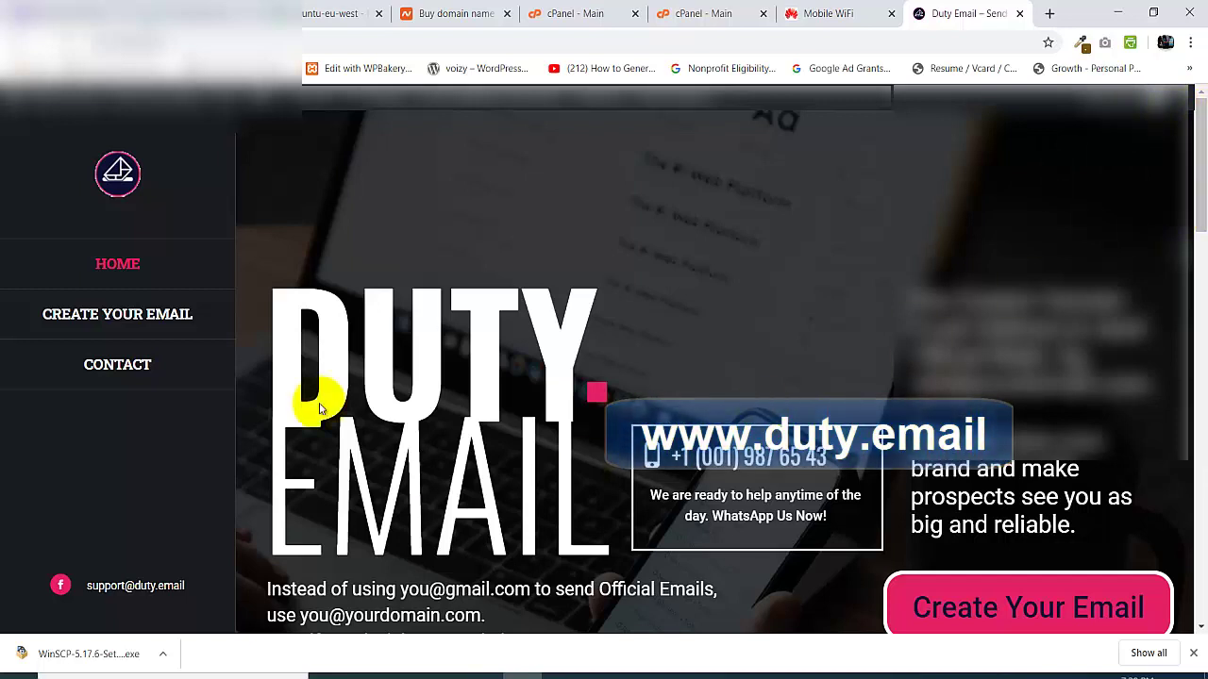
{"action": "left_click", "coordinate": [700, 13]}
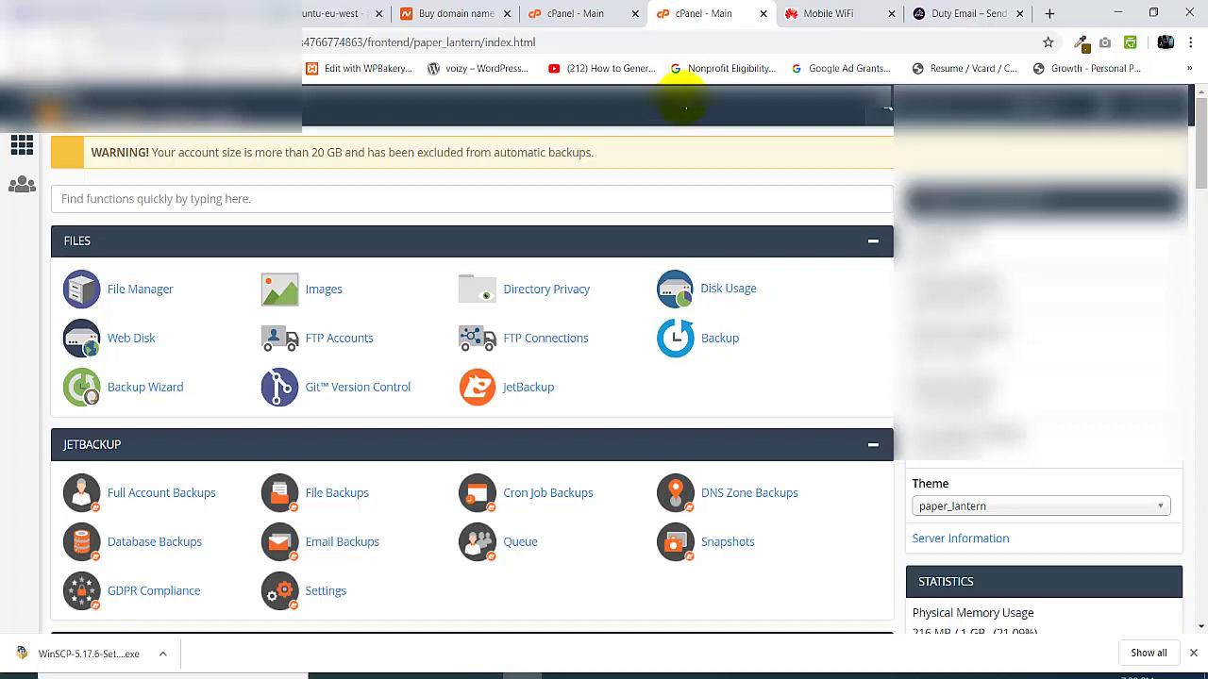
{"action": "left_click", "coordinate": [922, 13]}
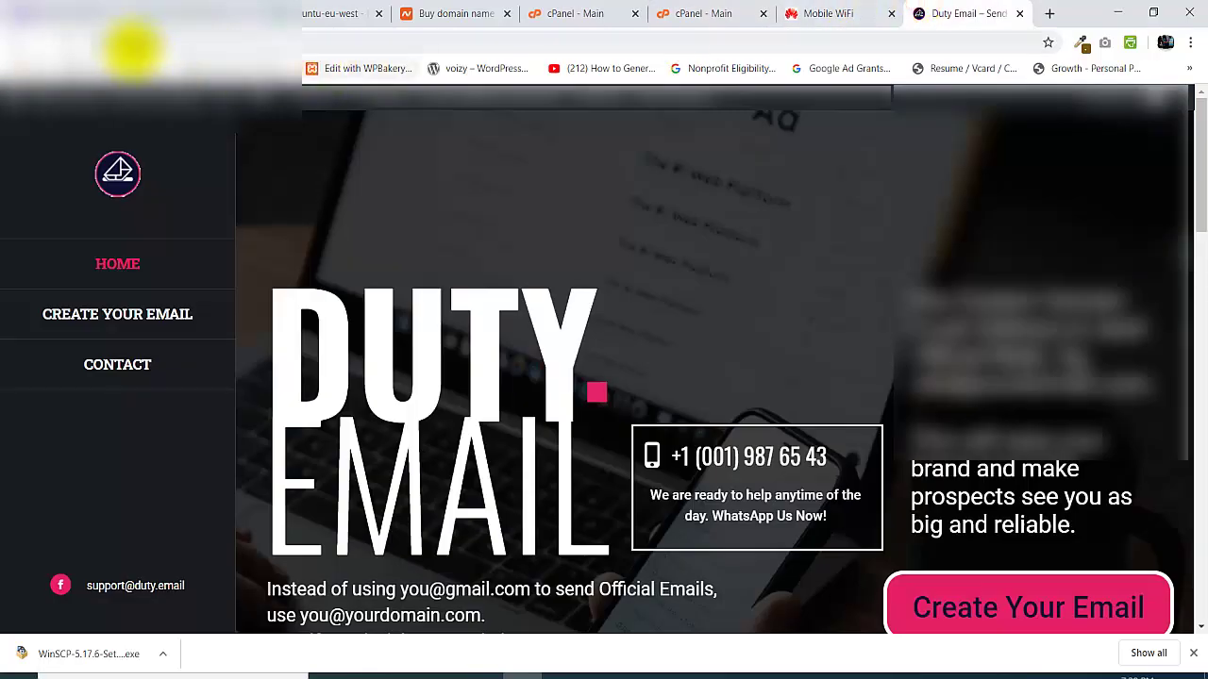
{"action": "left_click", "coordinate": [676, 9]}
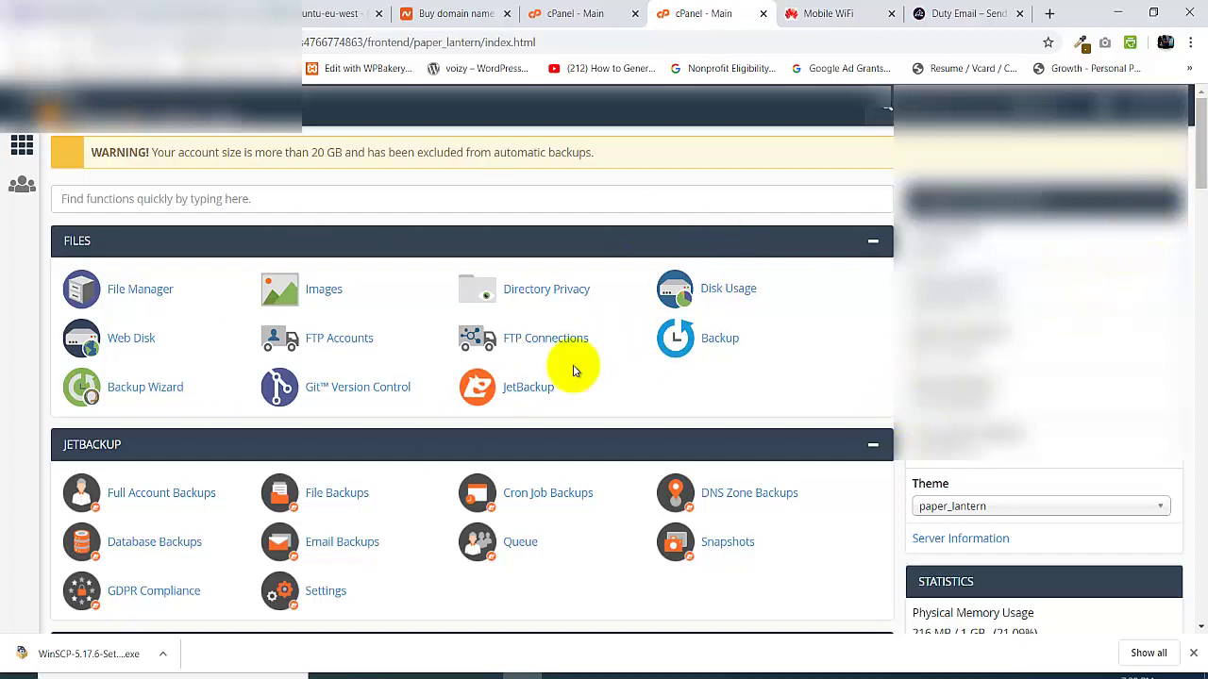
{"action": "left_click_drag", "start_coordinate": [1198, 142], "coordinate": [1202, 319]}
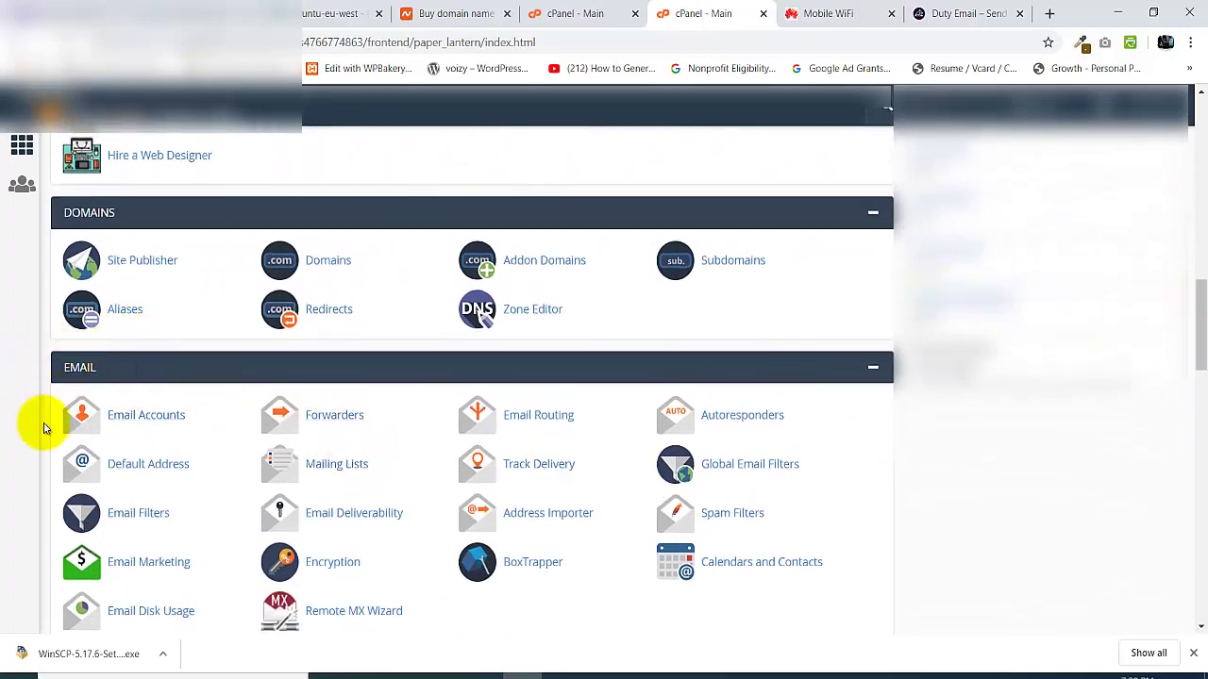
- Open the Email Accounts manager and begin creating a new email account
{"action": "left_click", "coordinate": [130, 422]}
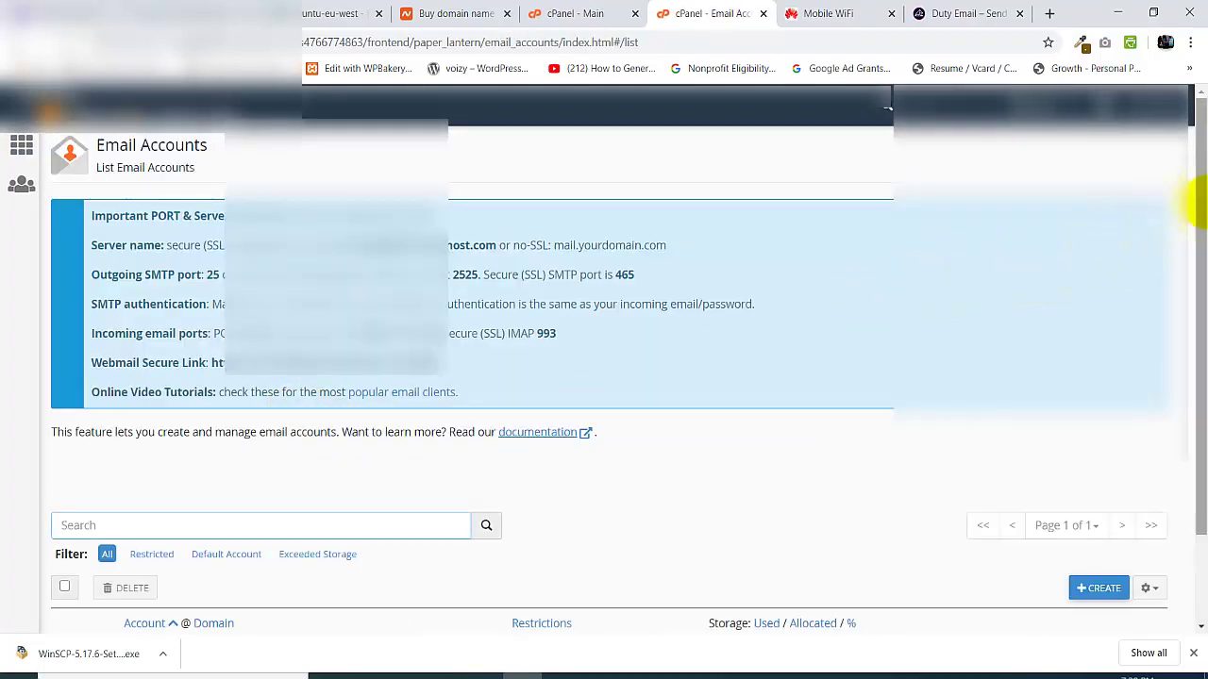
{"action": "mouse_move", "coordinate": [1203, 198]}
{"action": "left_mouse_down"}
{"action": "mouse_move", "coordinate": [1202, 274]}
{"action": "mouse_move", "coordinate": [1201, 203]}
{"action": "left_mouse_up"}
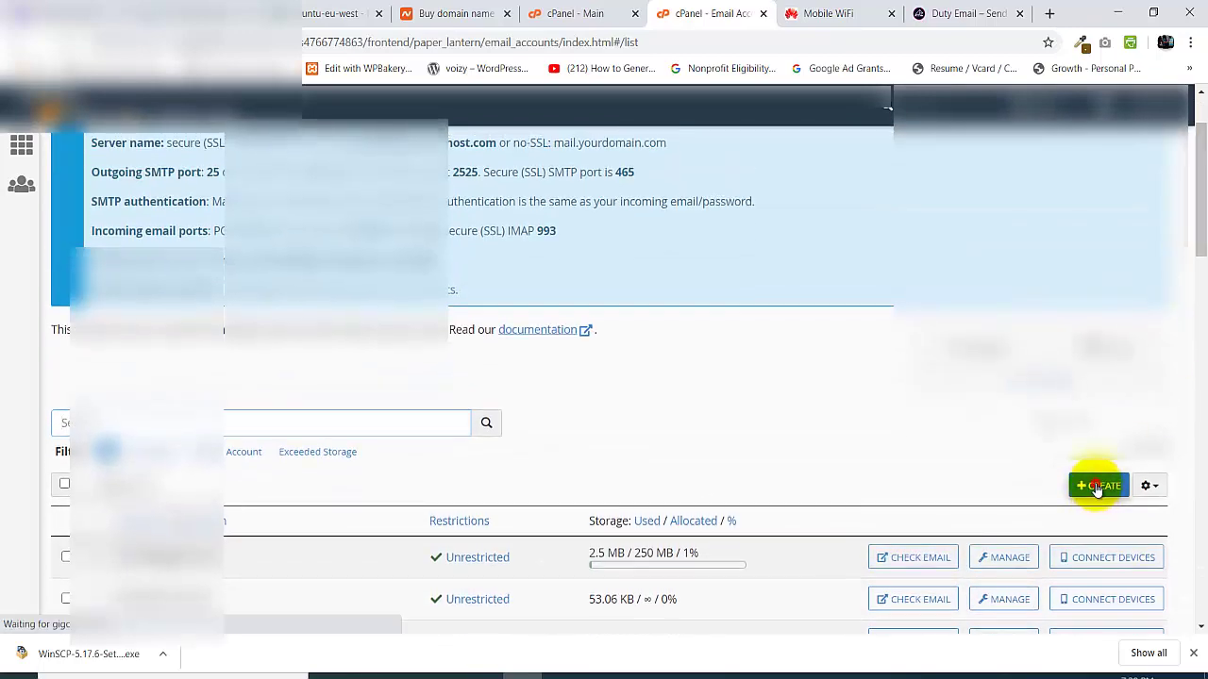
{"action": "left_click", "coordinate": [1095, 485]}
{"action": "left_click_drag", "start_coordinate": [1204, 172], "coordinate": [1201, 251]}
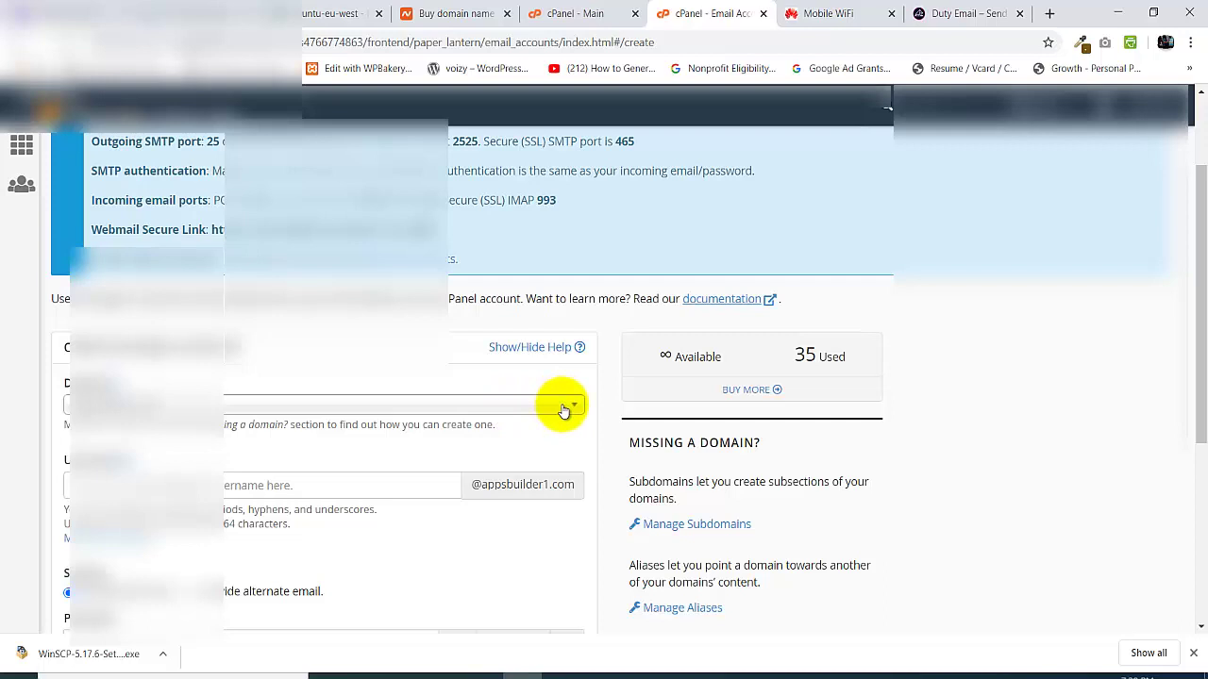
- Switch the new account's domain from appsbuilder1.com to the custom domain
{"action": "left_click", "coordinate": [563, 408]}
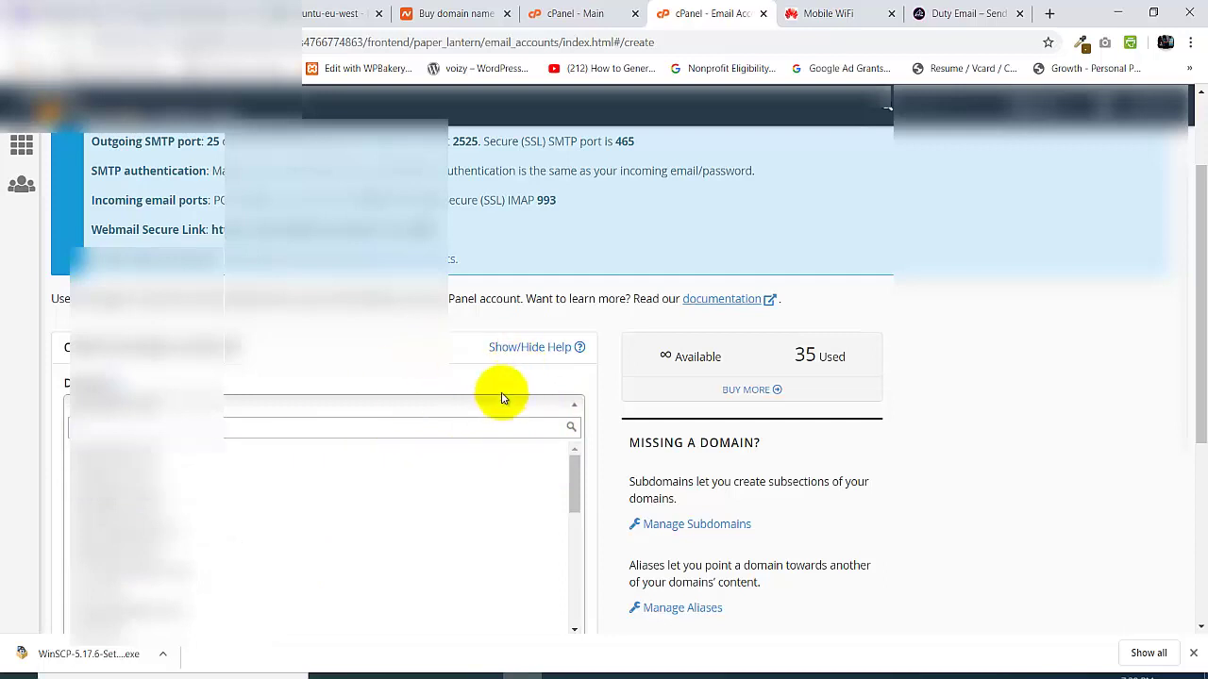
{"action": "left_click", "coordinate": [370, 377]}
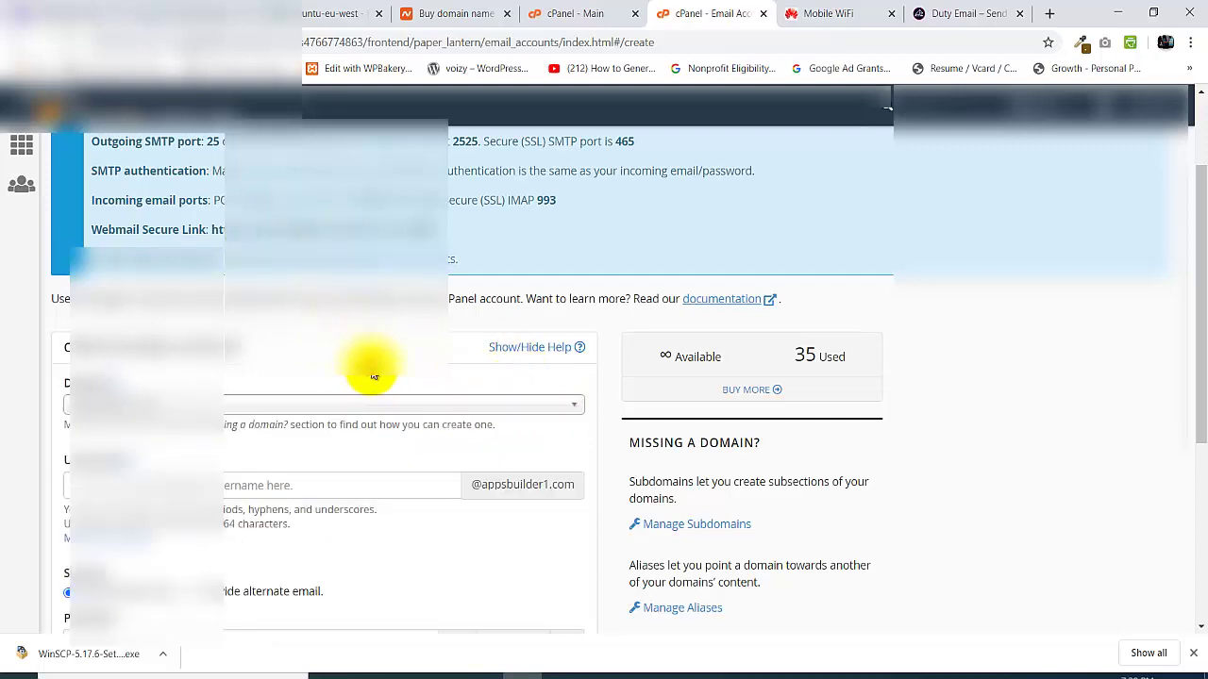
{"action": "left_click", "coordinate": [480, 396]}
{"action": "scroll", "coordinate": [566, 415], "scroll_direction": "down", "scroll_amount": 5}
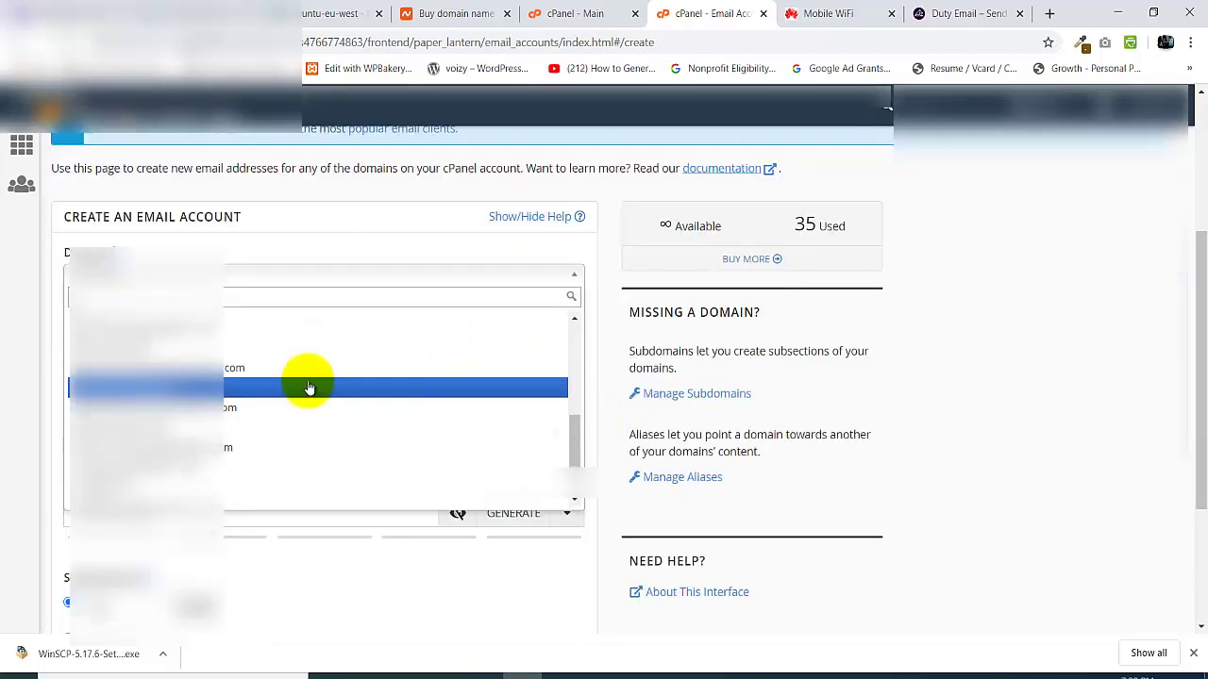
{"action": "left_click", "coordinate": [217, 349]}
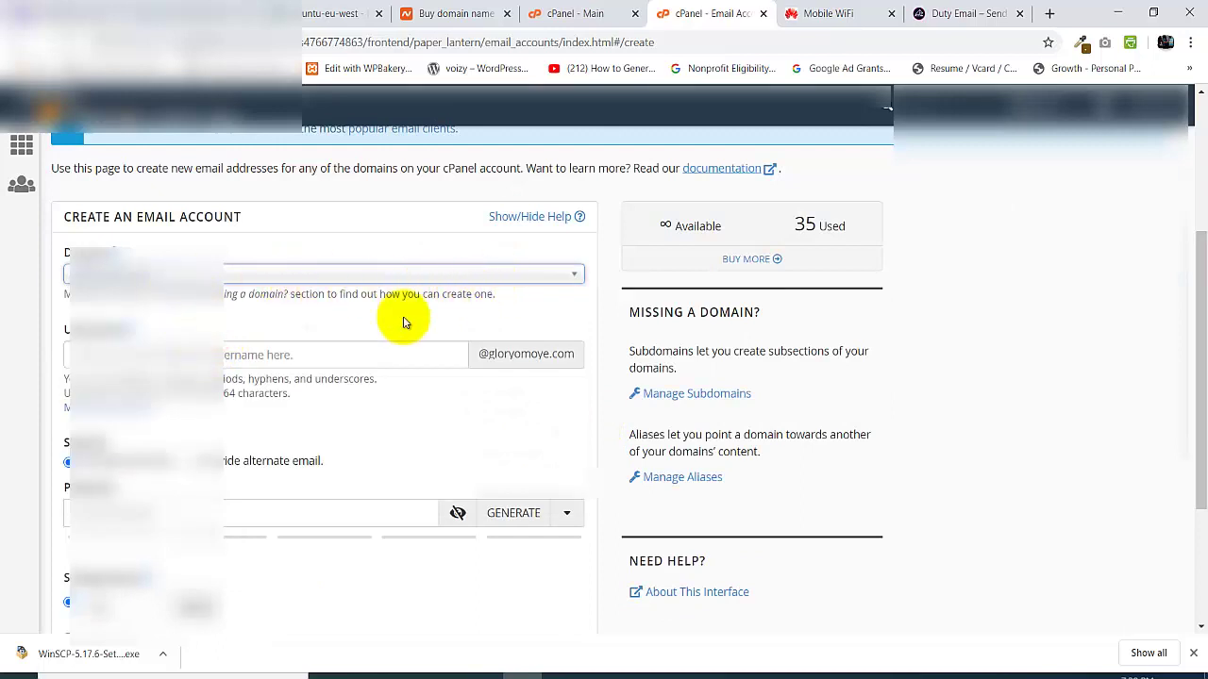
- Create the mailbox with the chosen username and a strong password
{"action": "left_click", "coordinate": [247, 355]}
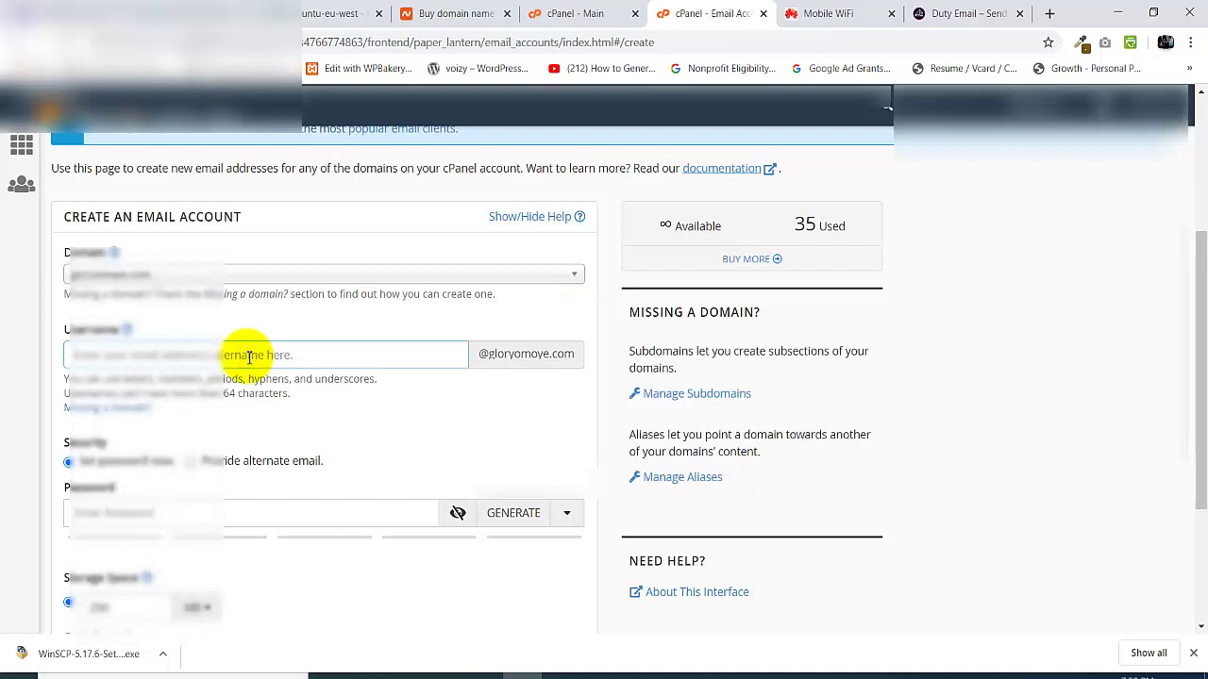
{"action": "type", "text": "john"}
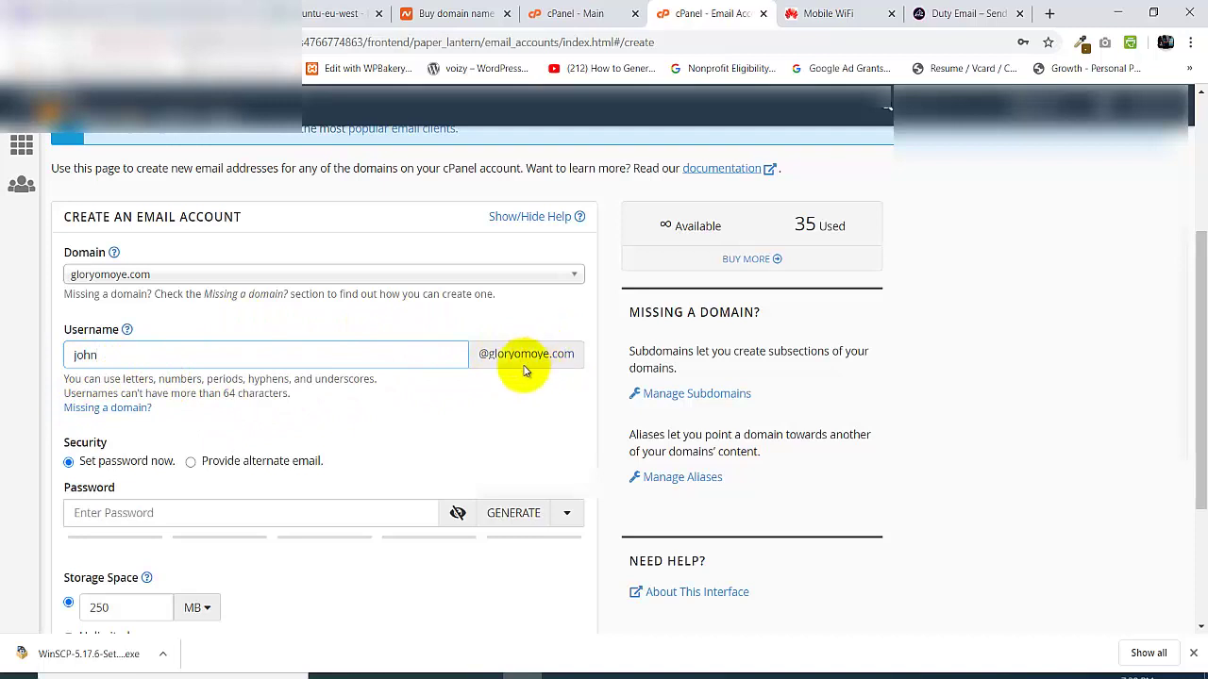
{"action": "left_click", "coordinate": [153, 512]}
{"action": "type", "text": "•••"}
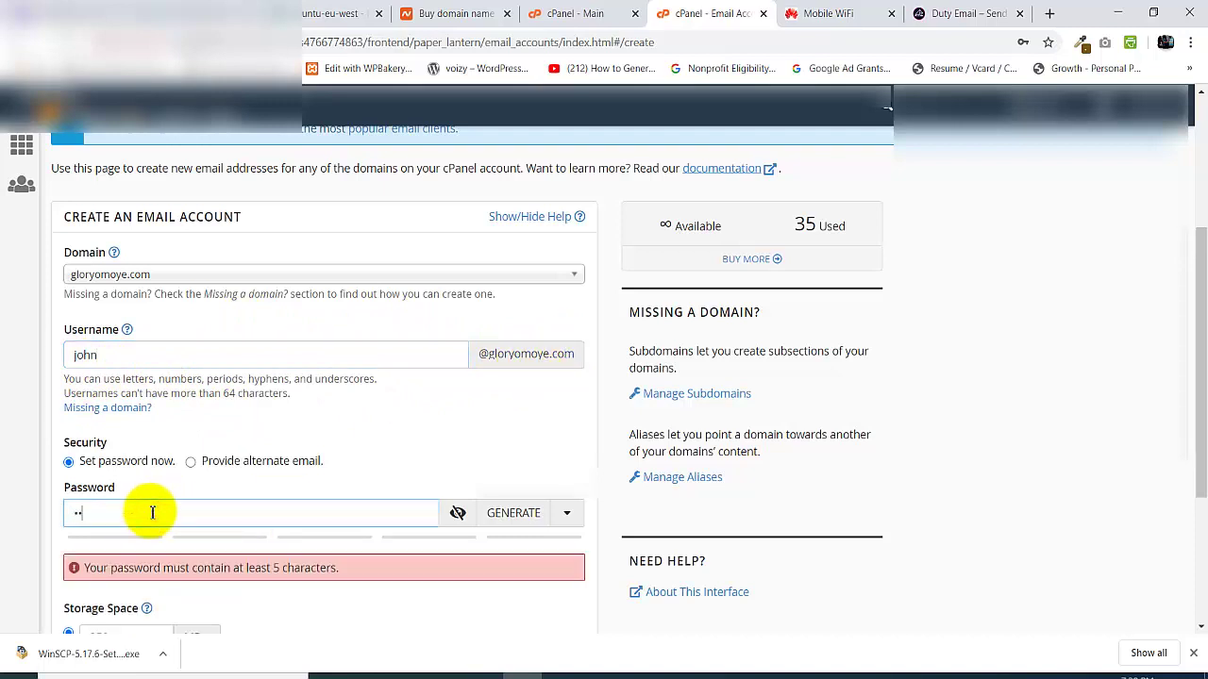
{"action": "type", "text": "•••••"}
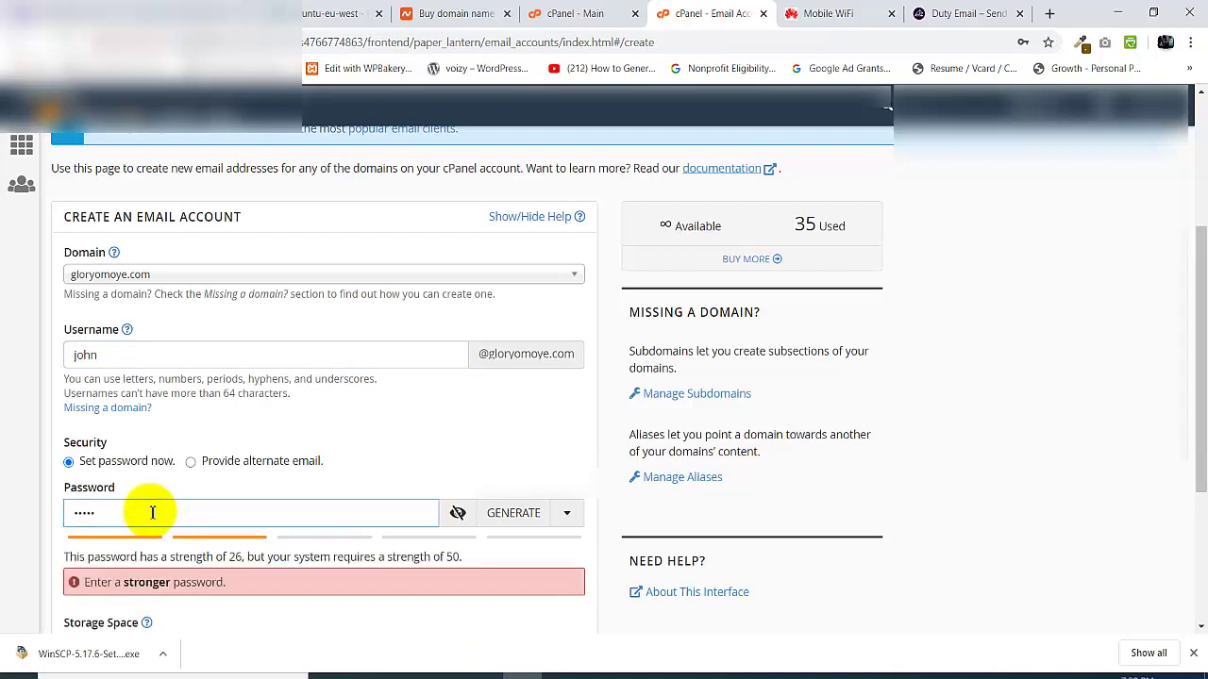
{"action": "type", "text": "••"}
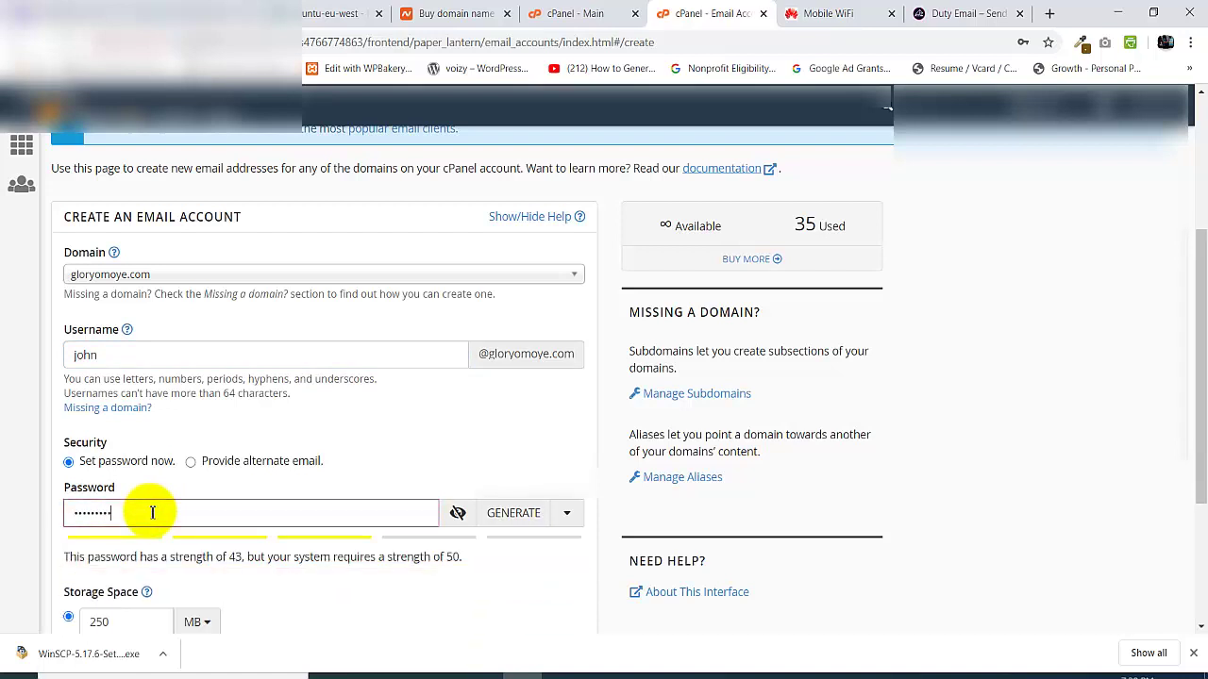
{"action": "type", "text": "•"}
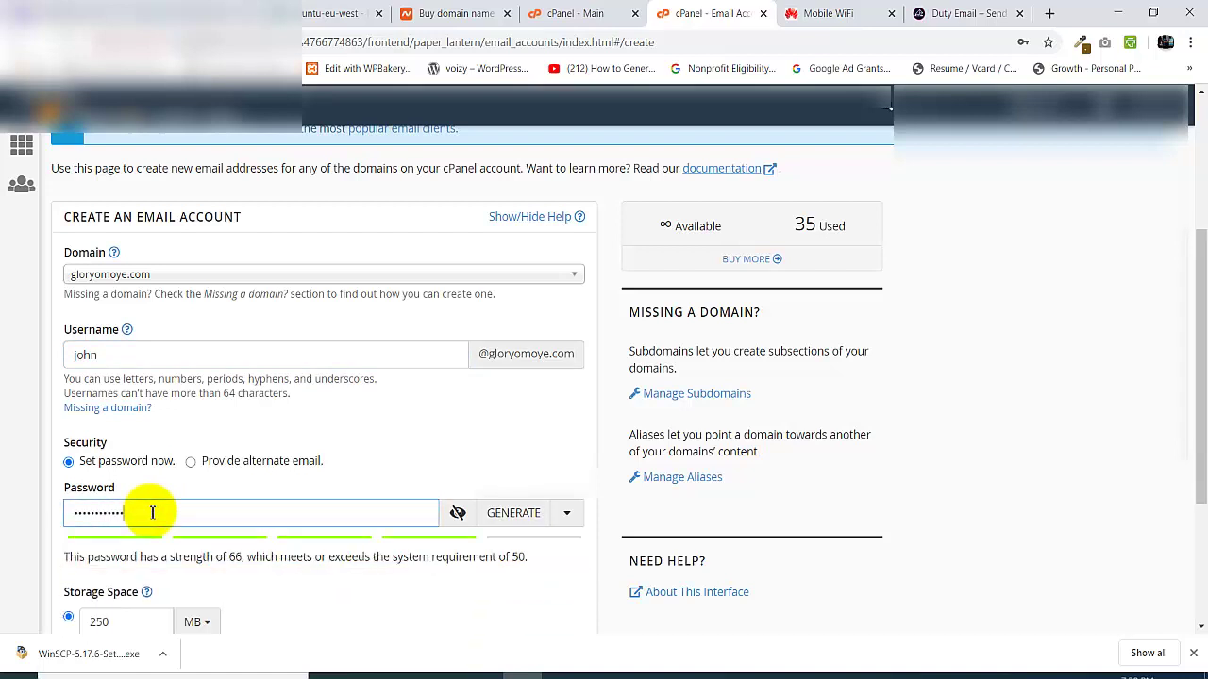
{"action": "type", "text": "•"}
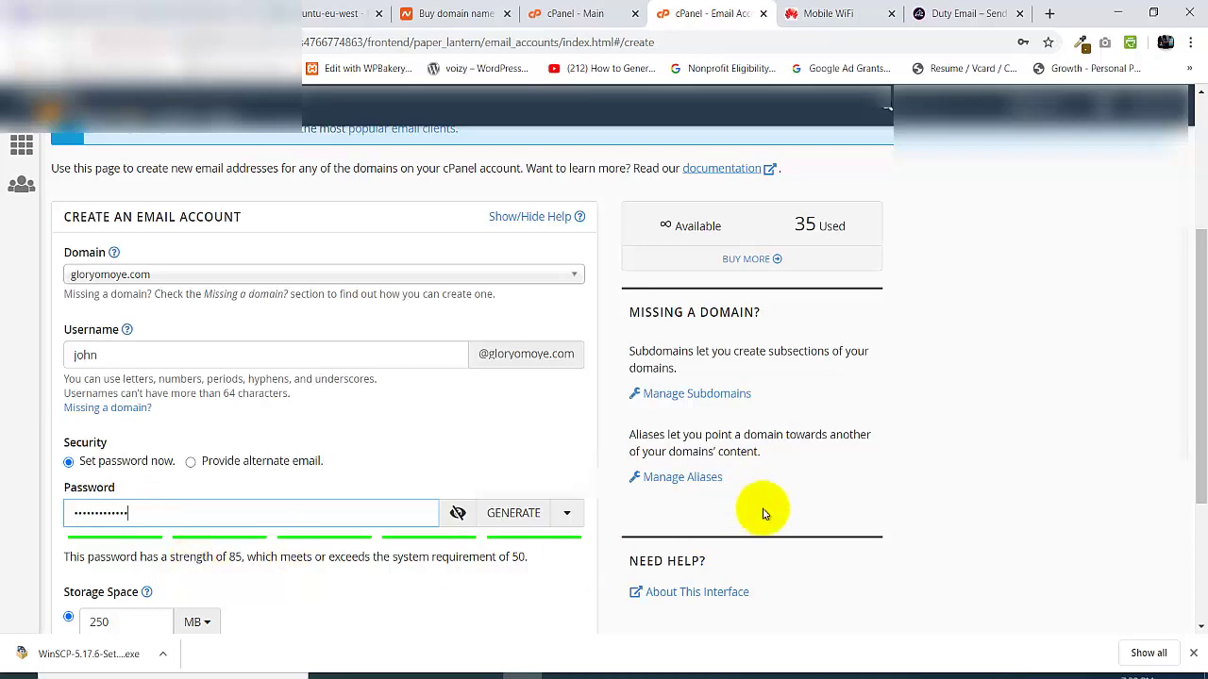
{"action": "scroll", "coordinate": [1198, 293], "scroll_direction": "down", "scroll_amount": 3}
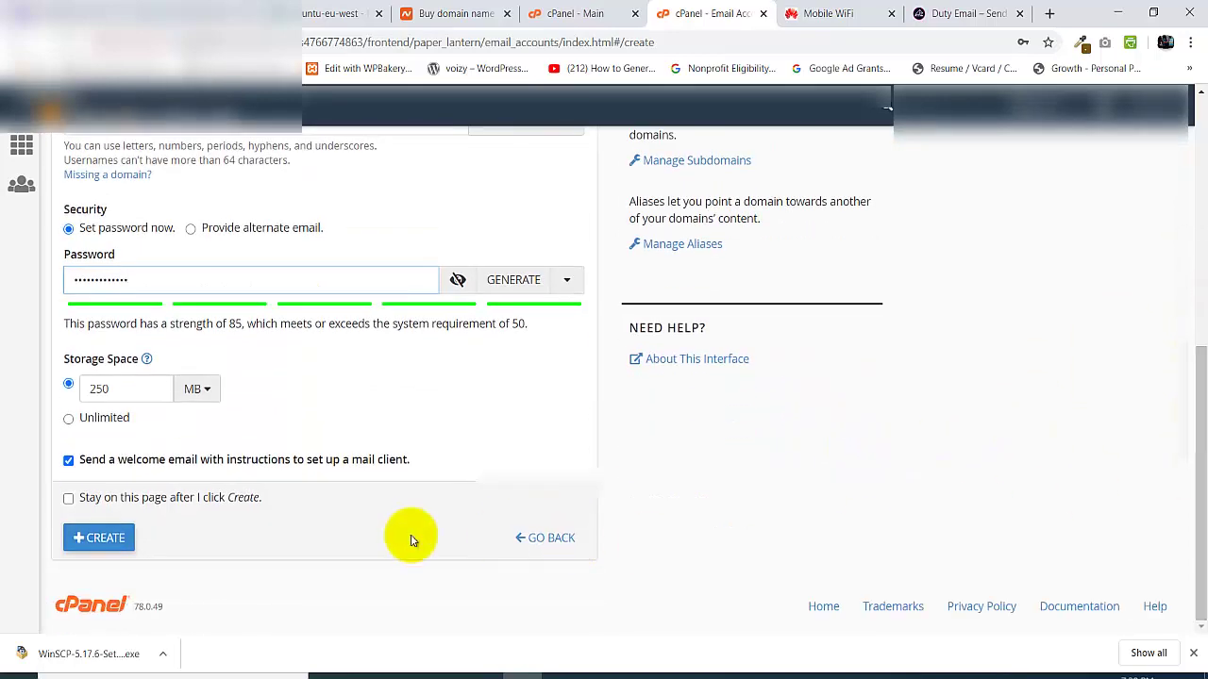
{"action": "left_click", "coordinate": [121, 537]}
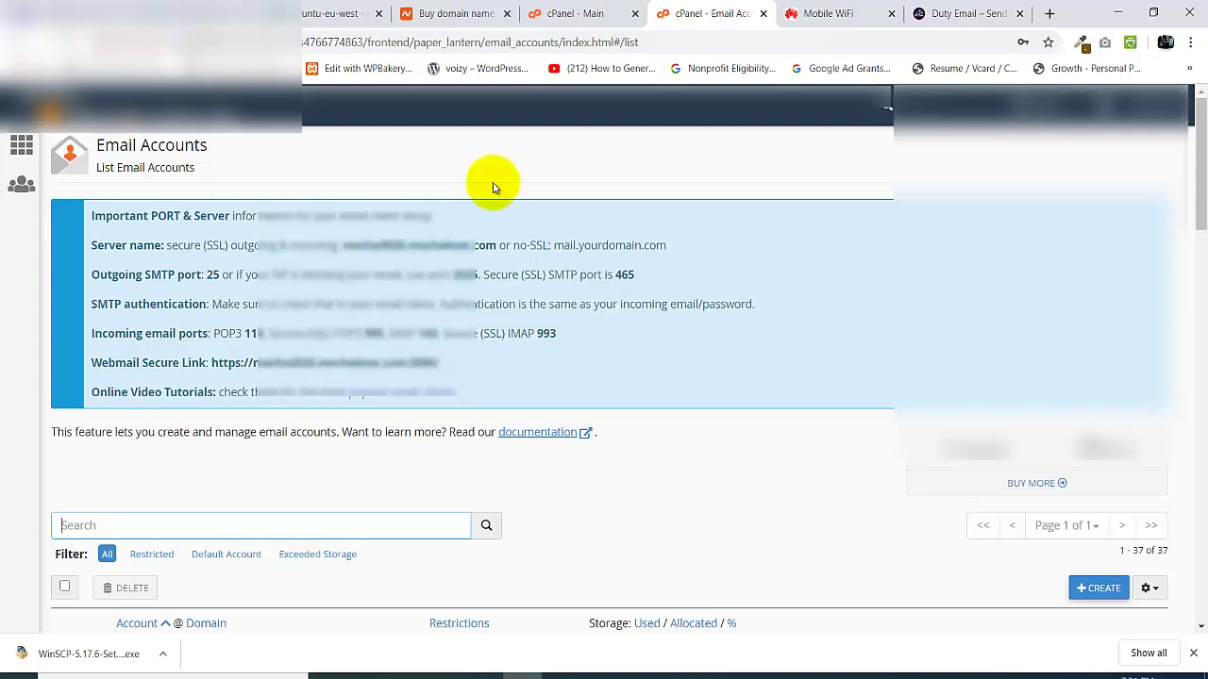
- From cPanel home, show the custom domain's forwarders and begin adding a new forwarder
{"action": "left_click", "coordinate": [74, 97]}
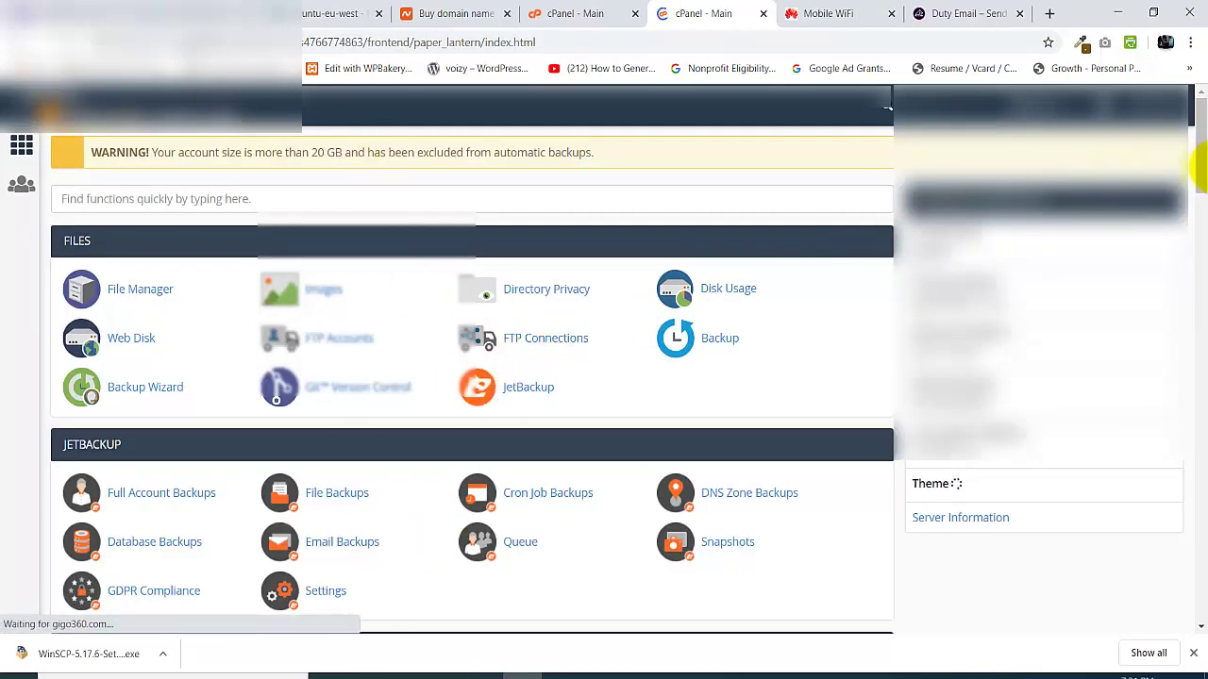
{"action": "left_click_drag", "start_coordinate": [1193, 151], "coordinate": [1199, 343]}
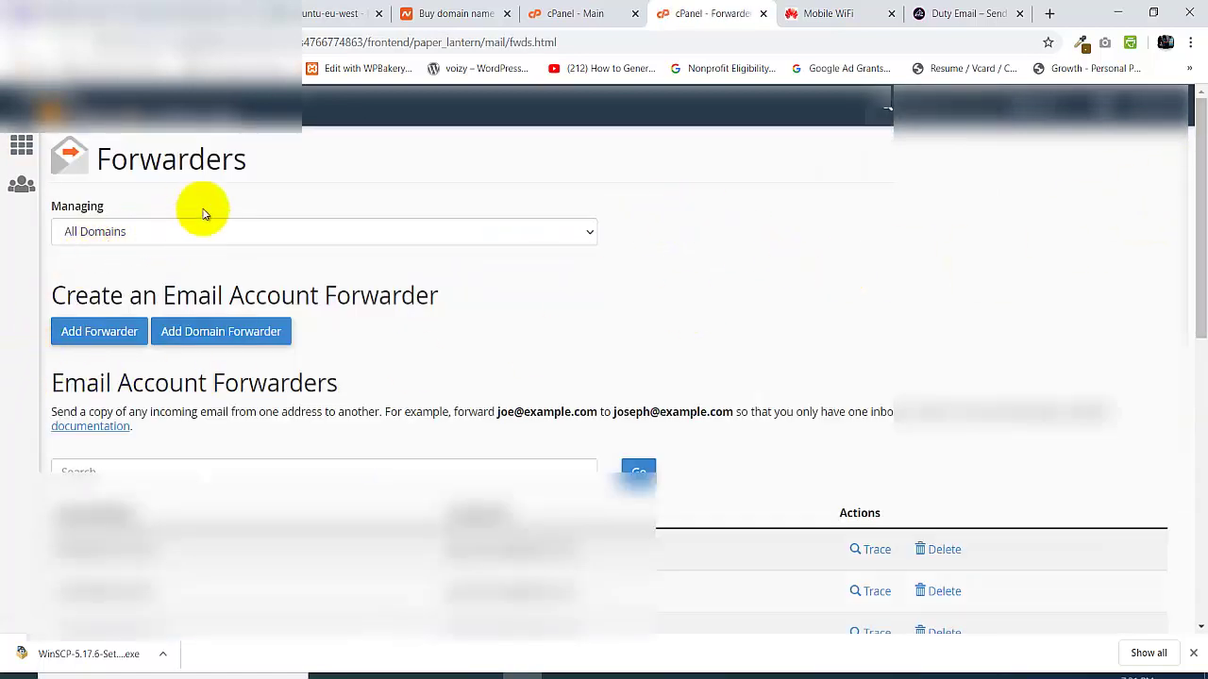
{"action": "left_click", "coordinate": [385, 231]}
{"action": "left_click", "coordinate": [241, 254]}
{"action": "left_click", "coordinate": [104, 335]}
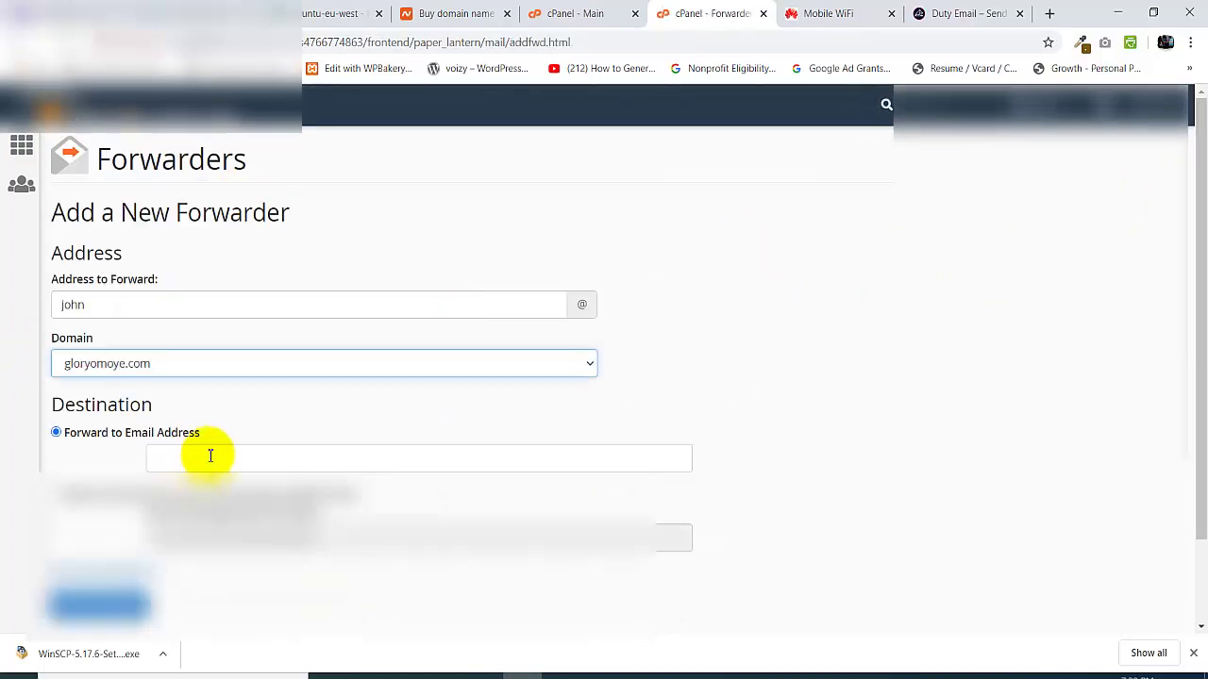
- Set an external Gmail address as the forwarding destination and submit the forwarder
{"action": "left_click", "coordinate": [210, 453]}
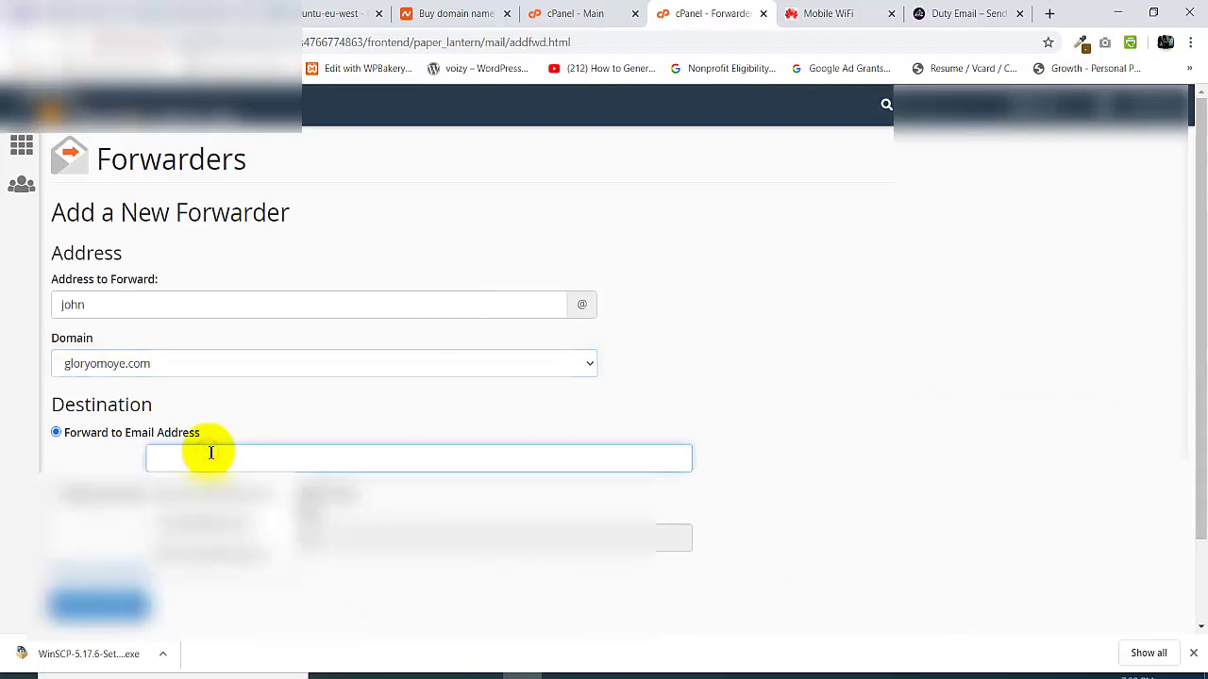
{"action": "left_click", "coordinate": [217, 553]}
{"action": "left_click", "coordinate": [216, 459]}
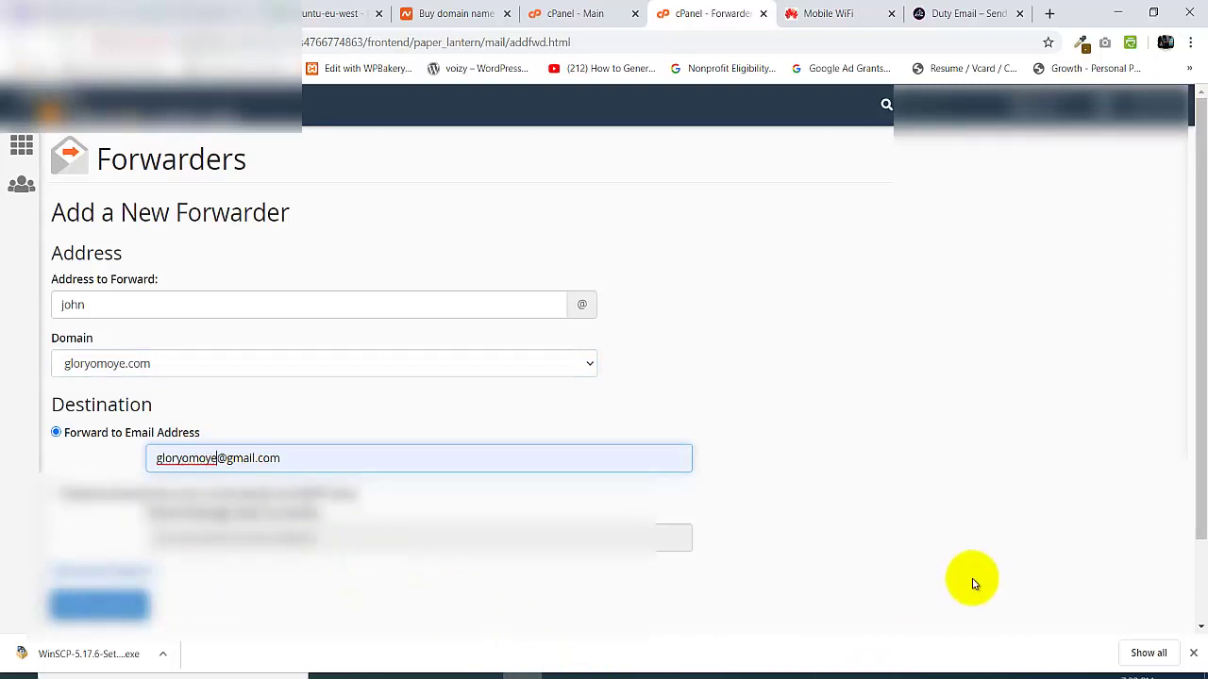
{"action": "left_click_drag", "start_coordinate": [1194, 255], "coordinate": [1188, 318]}
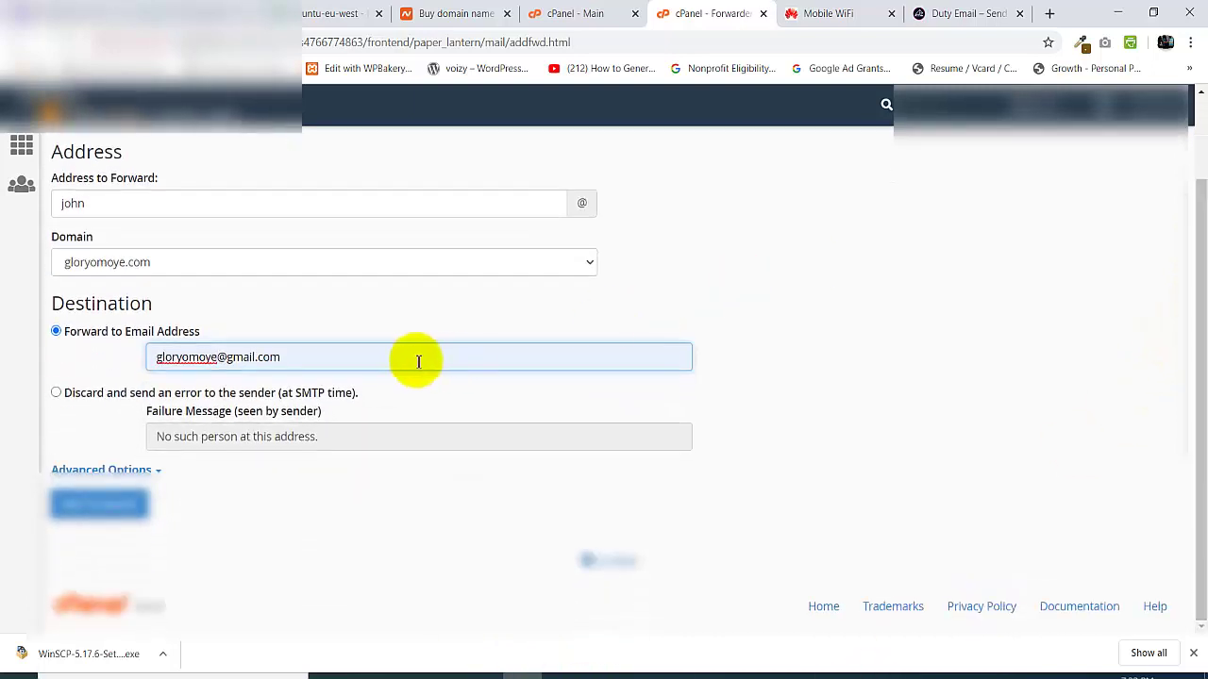
{"action": "left_click", "coordinate": [98, 507]}
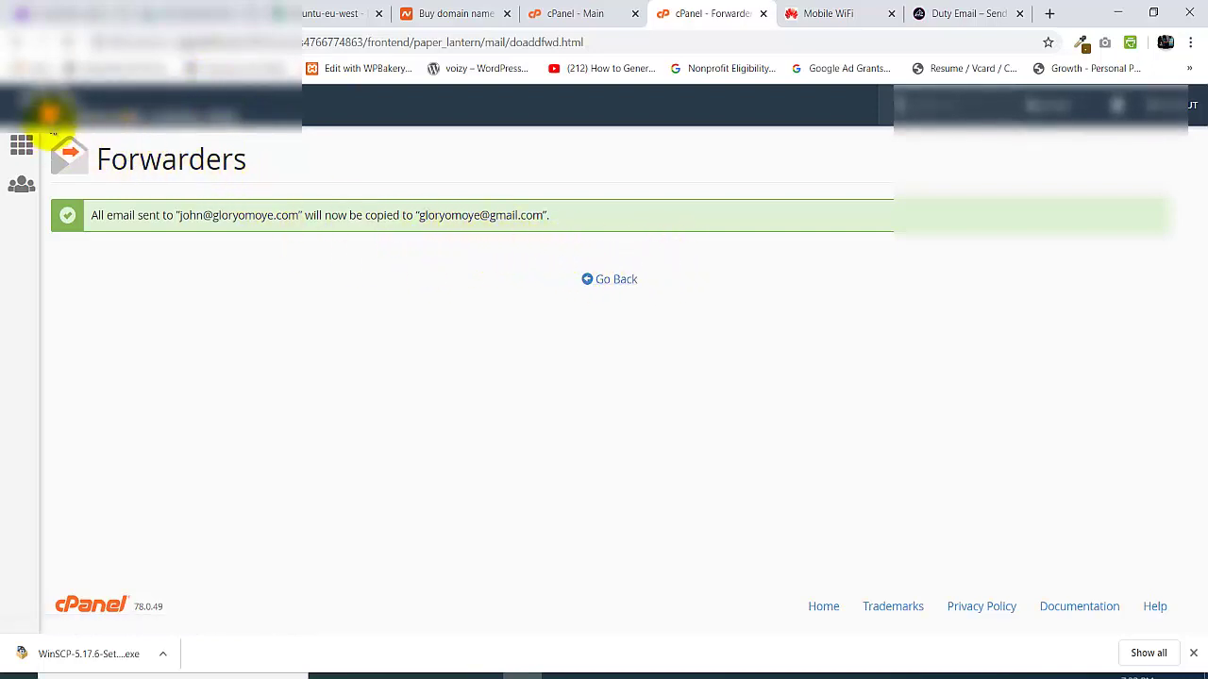
- Return from the forwarder confirmation to the cPanel home dashboard
{"action": "left_click", "coordinate": [49, 113]}
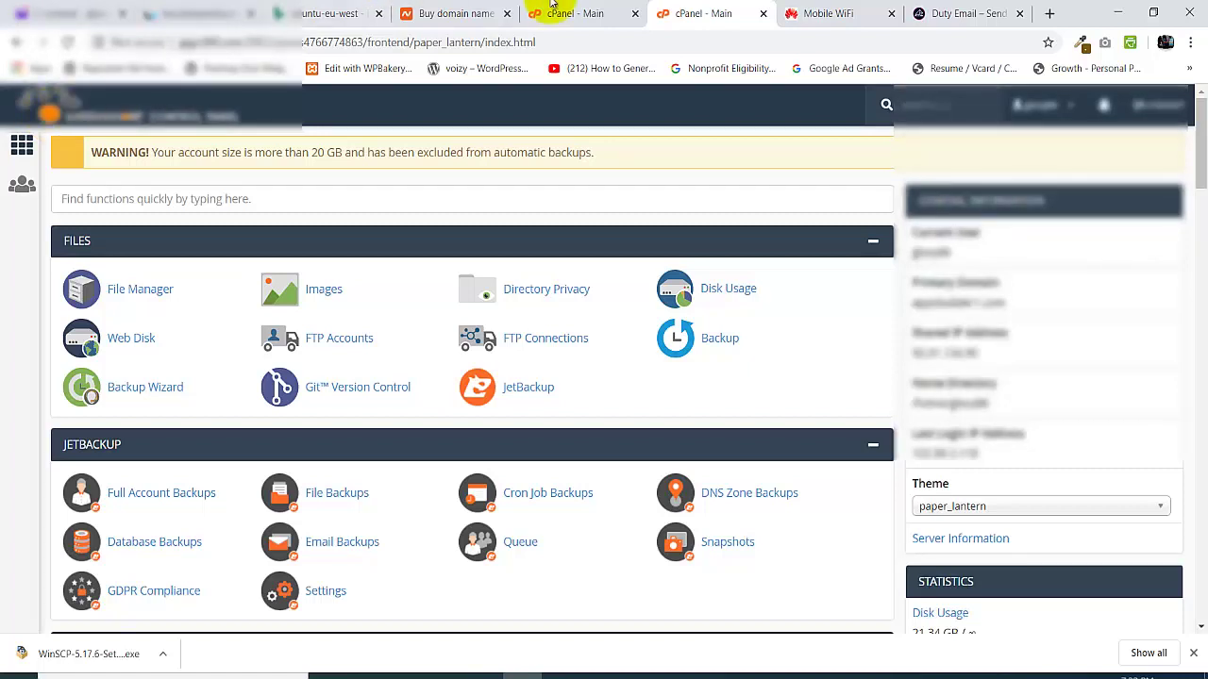
- Load the custom domain's /webmail login page in a new Chrome tab
{"action": "left_click", "coordinate": [1049, 13]}
{"action": "type", "text": "gig"}
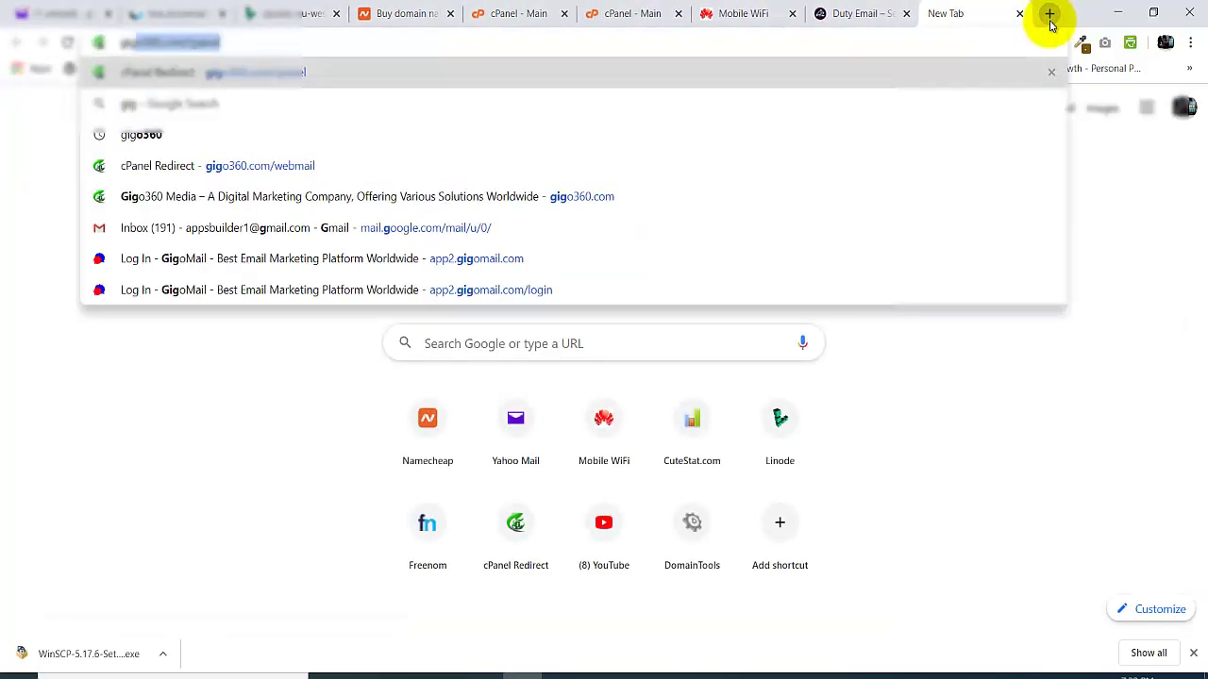
{"action": "key", "text": "BackSpace"}
{"action": "key", "text": "BackSpace"}
{"action": "key", "text": "BackSpace"}
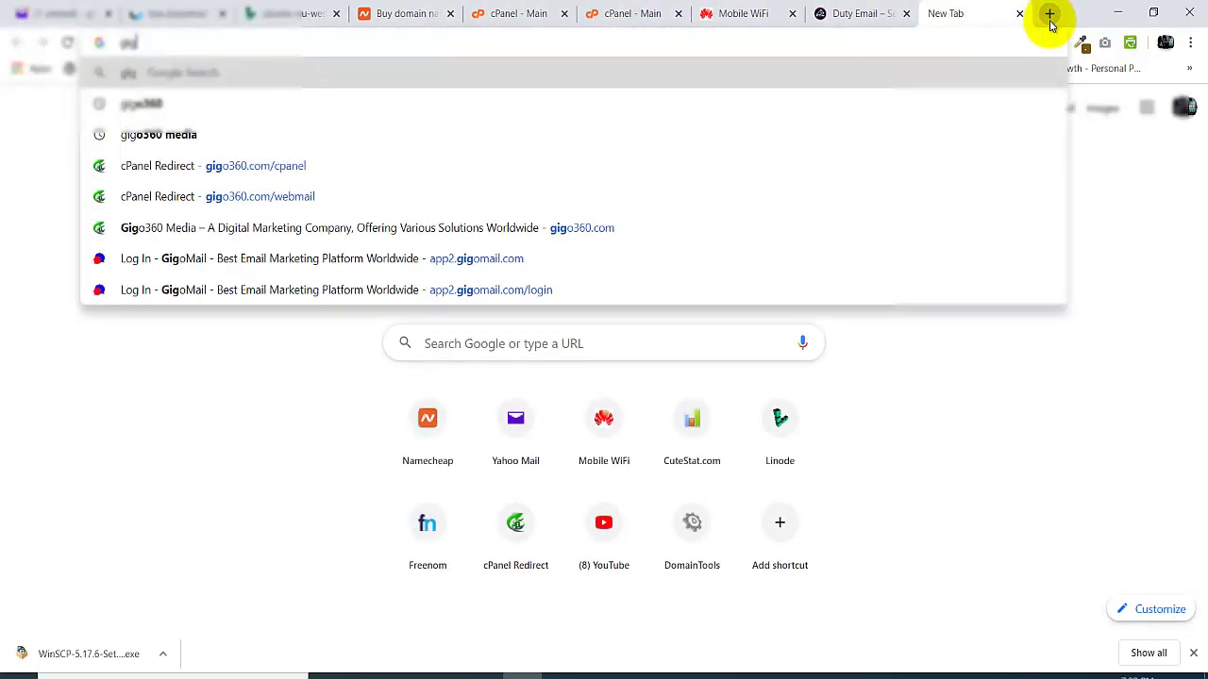
{"action": "type", "text": "lory"}
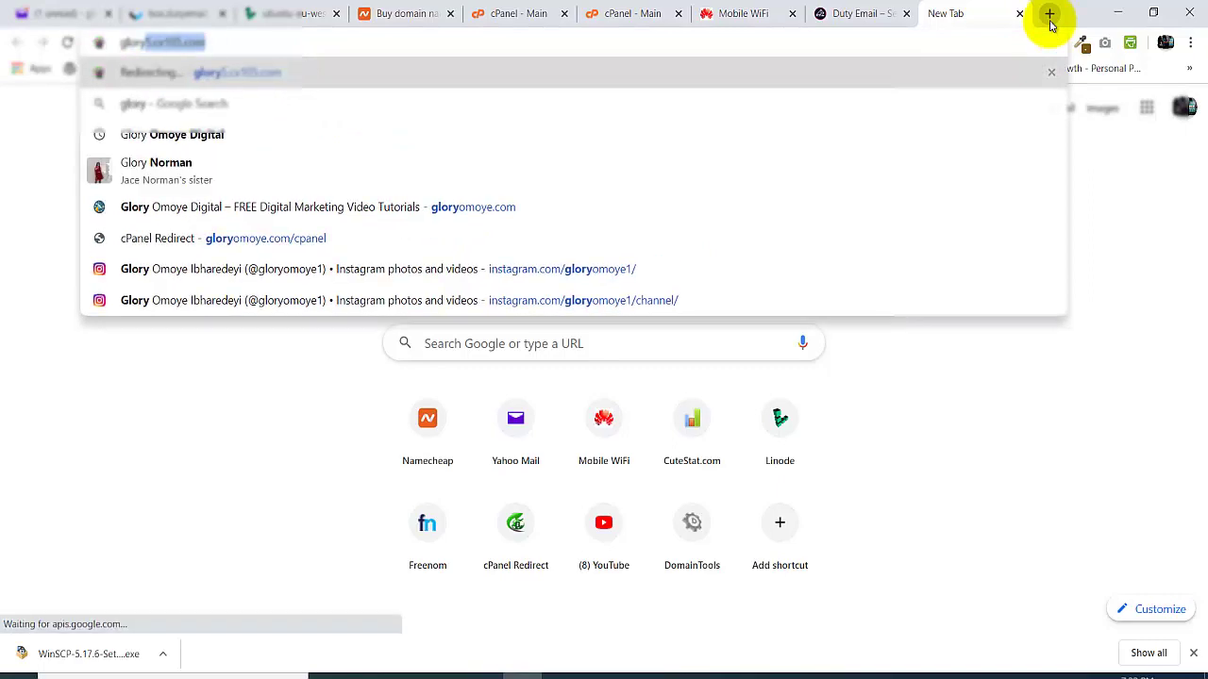
{"action": "type", "text": "o"}
{"action": "key", "text": "End"}
{"action": "type", "text": "/"}
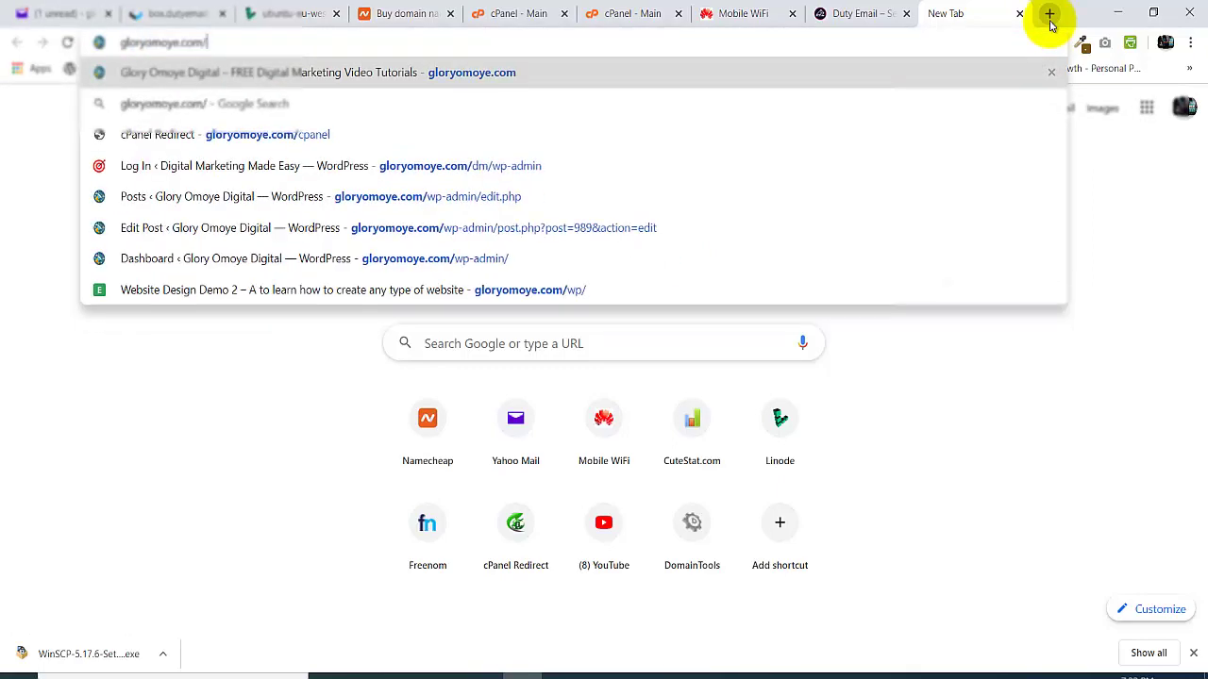
{"action": "type", "text": "webmail"}
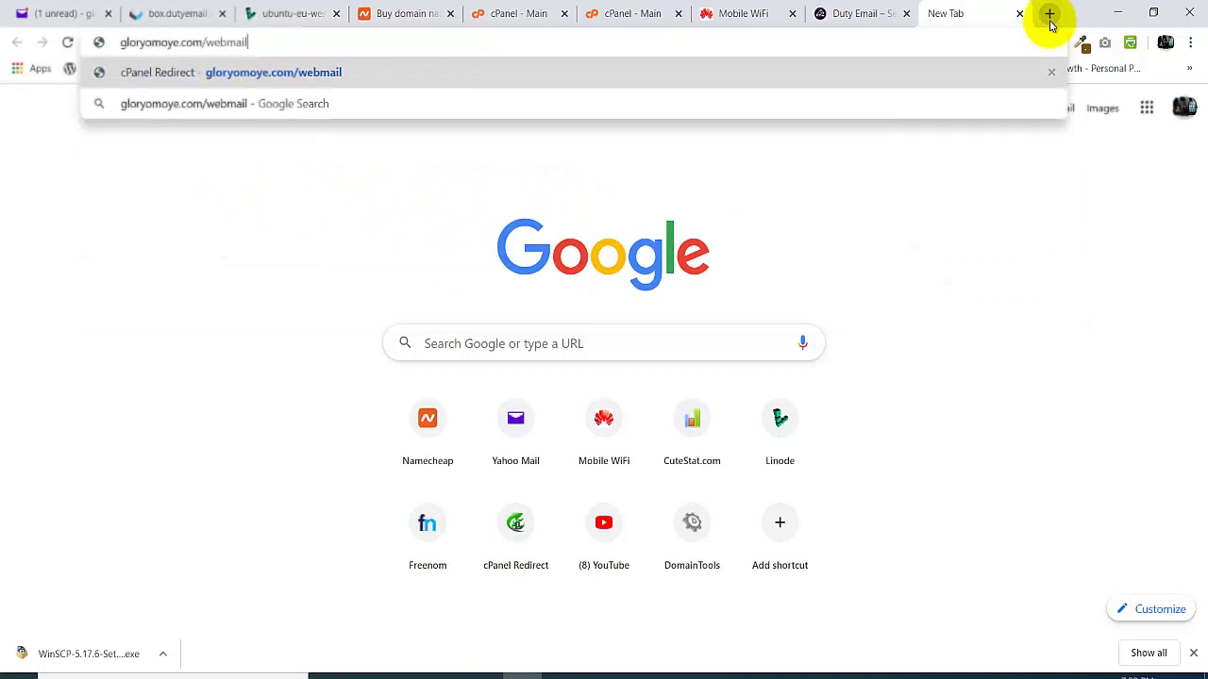
{"action": "key", "text": "Return"}
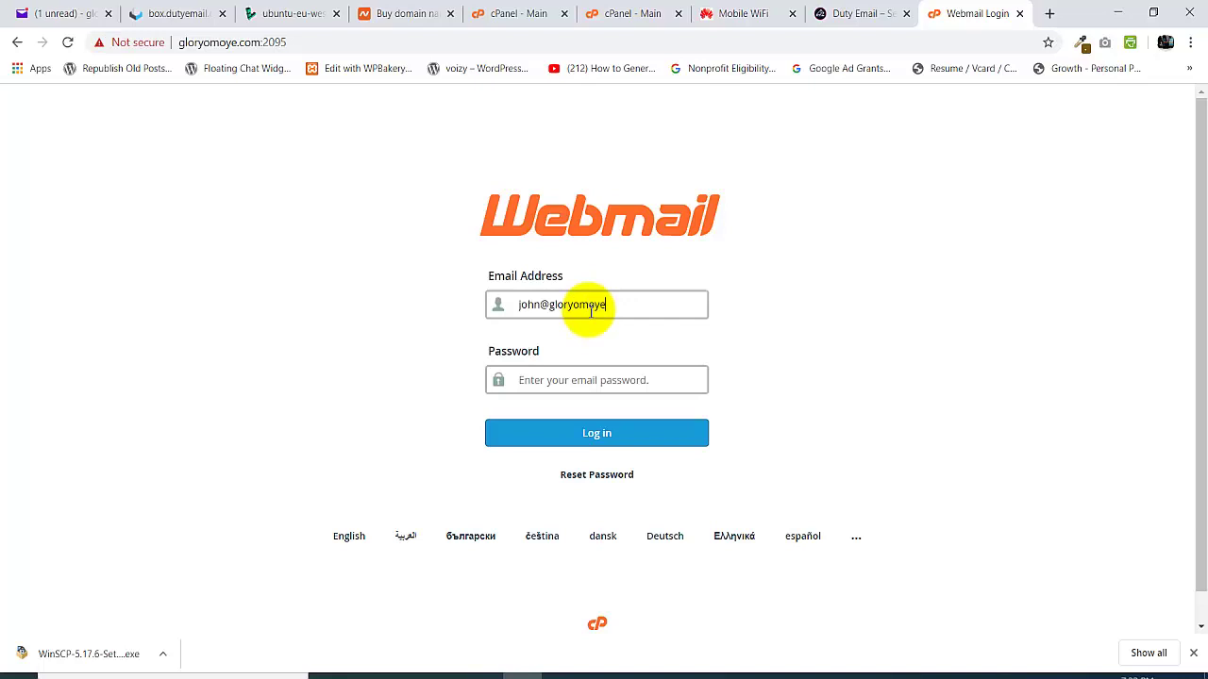
- Log in to the new mailbox's webmail and dismiss Chrome's save-password prompt
{"action": "triple_click", "coordinate": [585, 378]}
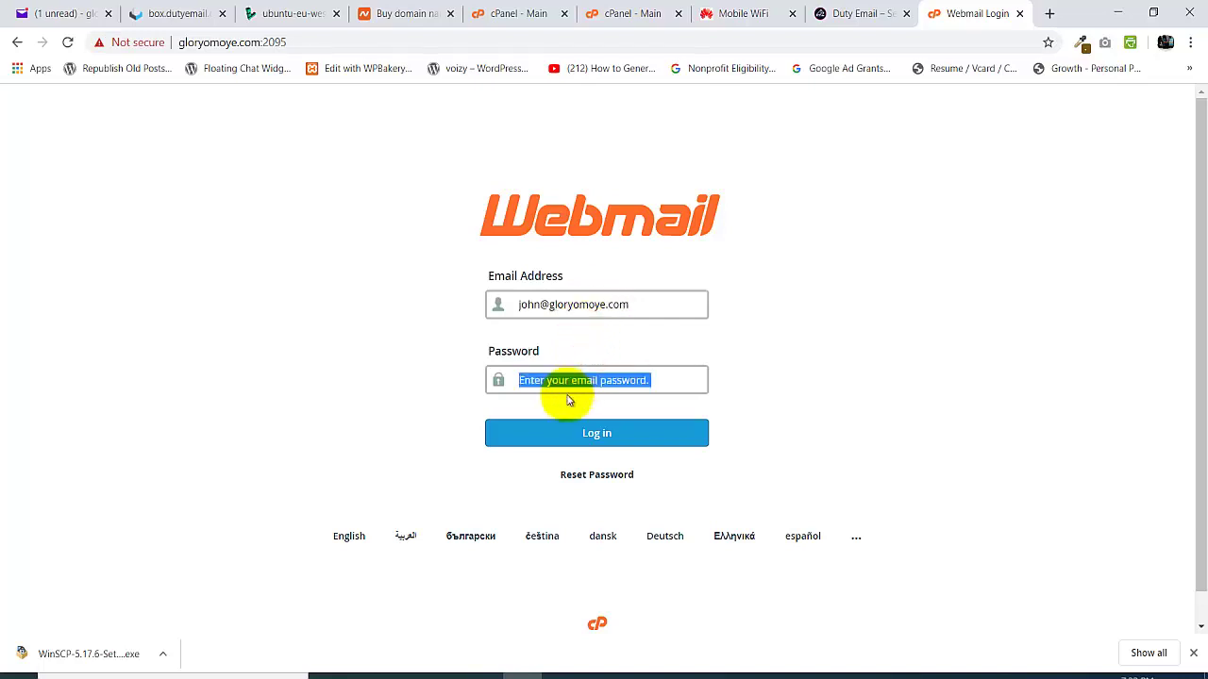
{"action": "left_click", "coordinate": [551, 370]}
{"action": "type", "text": "••"}
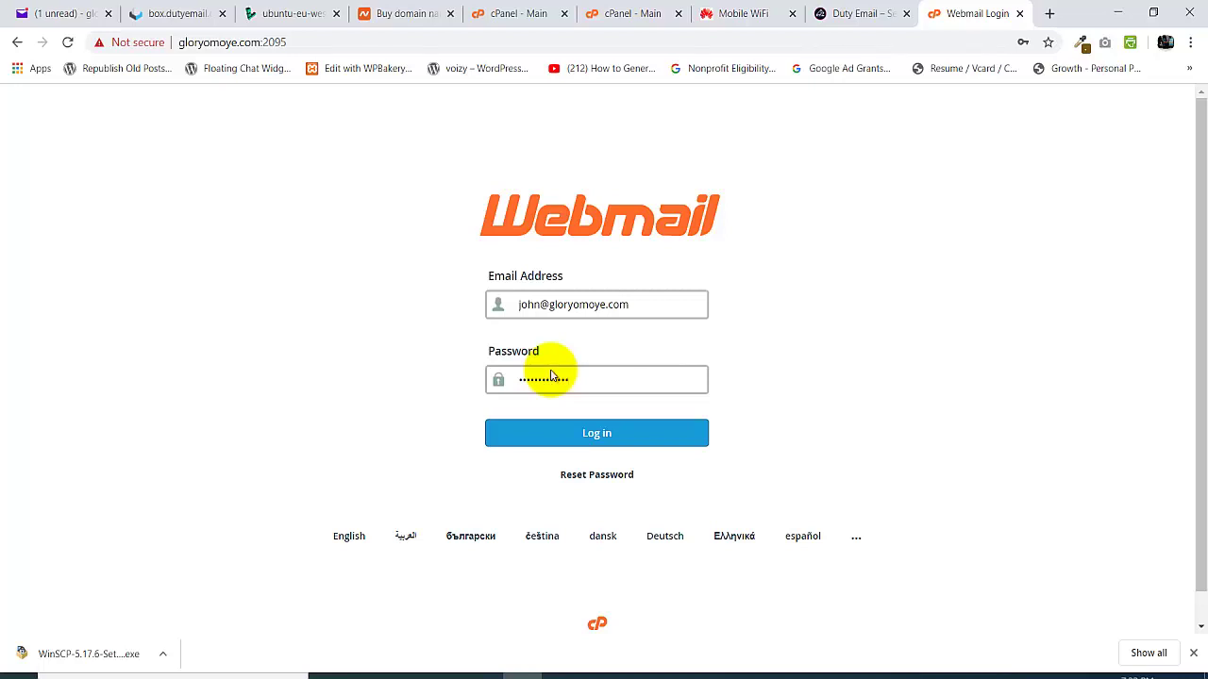
{"action": "left_click", "coordinate": [592, 434]}
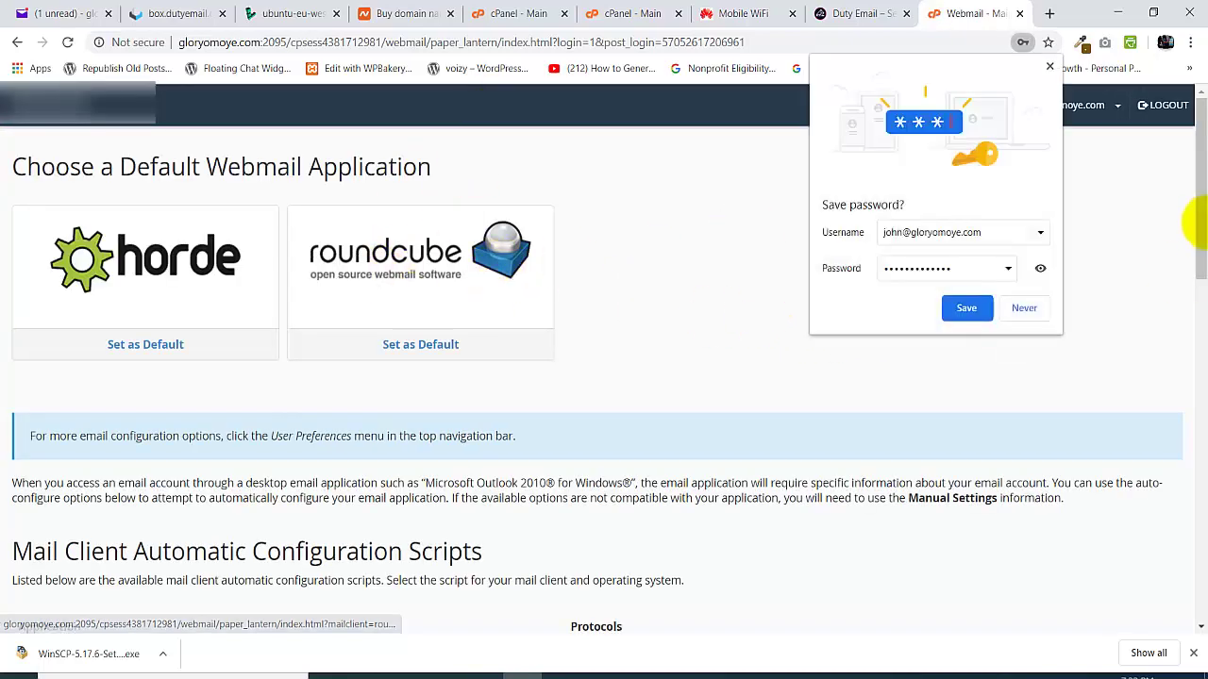
{"action": "left_click", "coordinate": [1049, 66]}
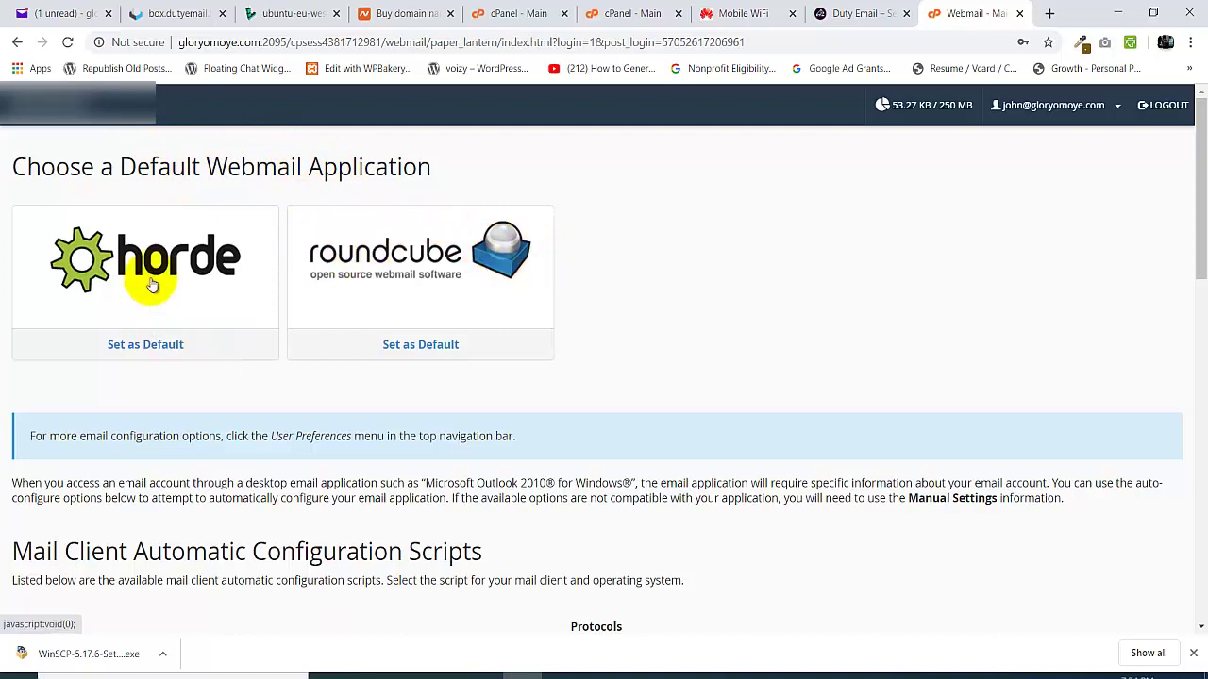
- Open the mailbox in Roundcube, discard a started draft, and view the Inbox
{"action": "left_click", "coordinate": [412, 250]}
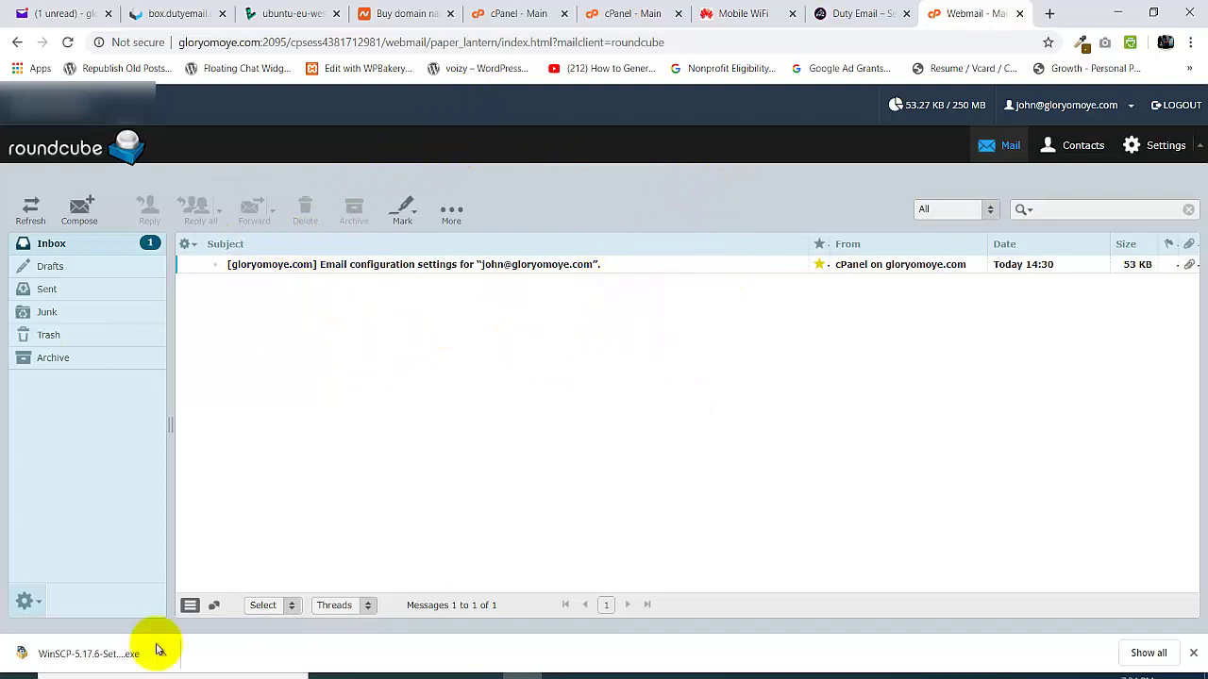
{"action": "left_click", "coordinate": [83, 211]}
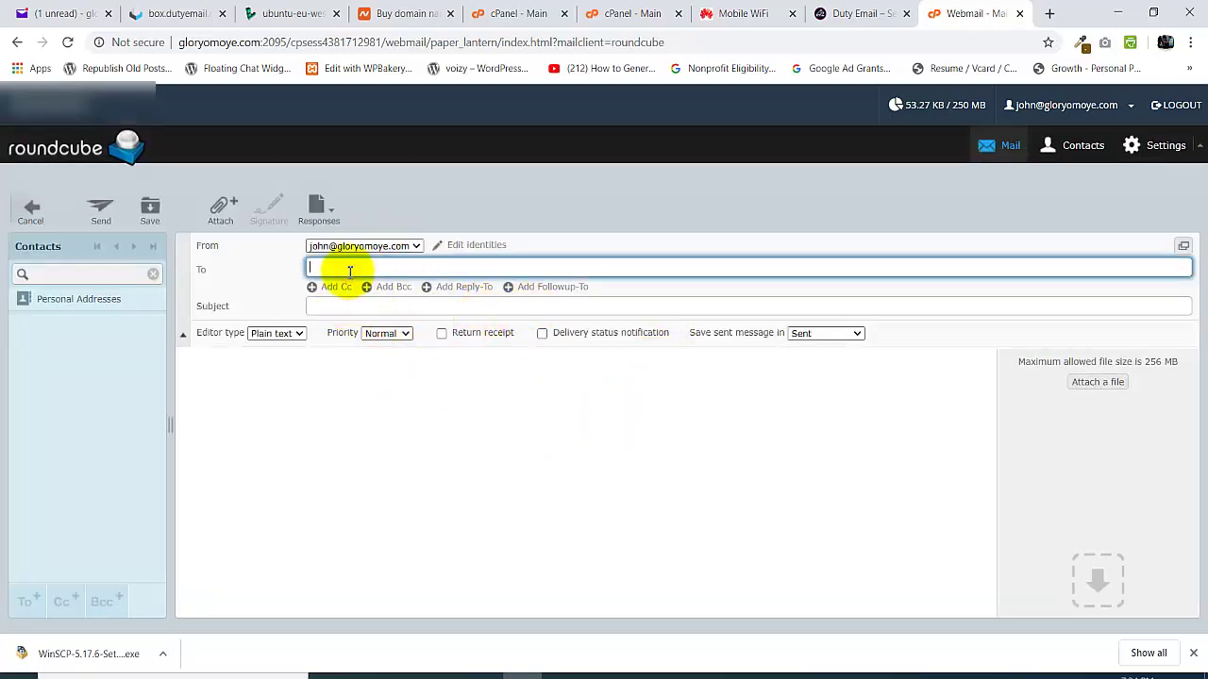
{"action": "left_click", "coordinate": [403, 307]}
{"action": "left_click", "coordinate": [537, 401]}
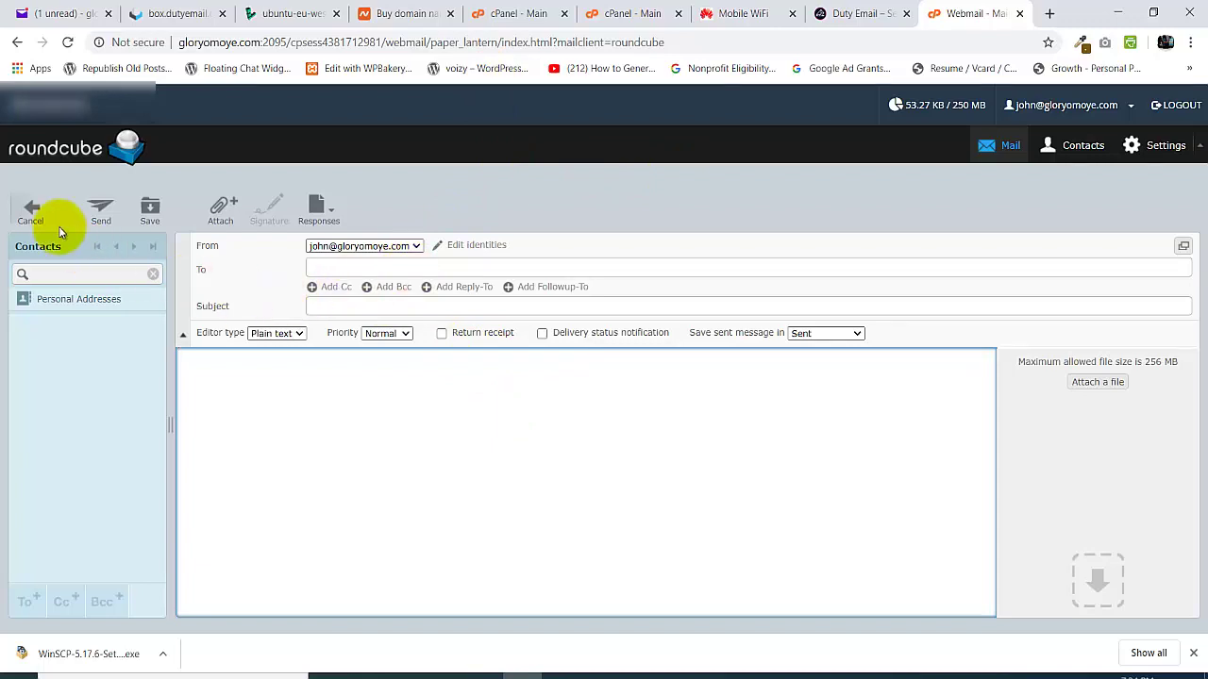
{"action": "left_click", "coordinate": [31, 212]}
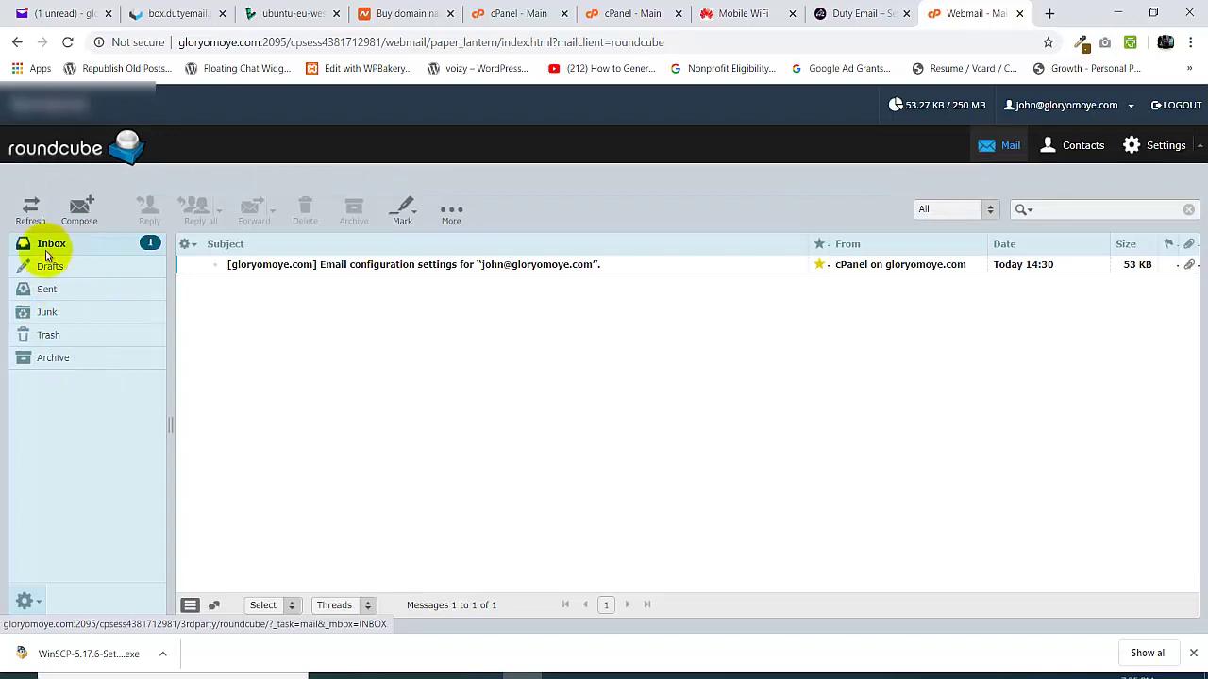
{"action": "left_click", "coordinate": [45, 248]}
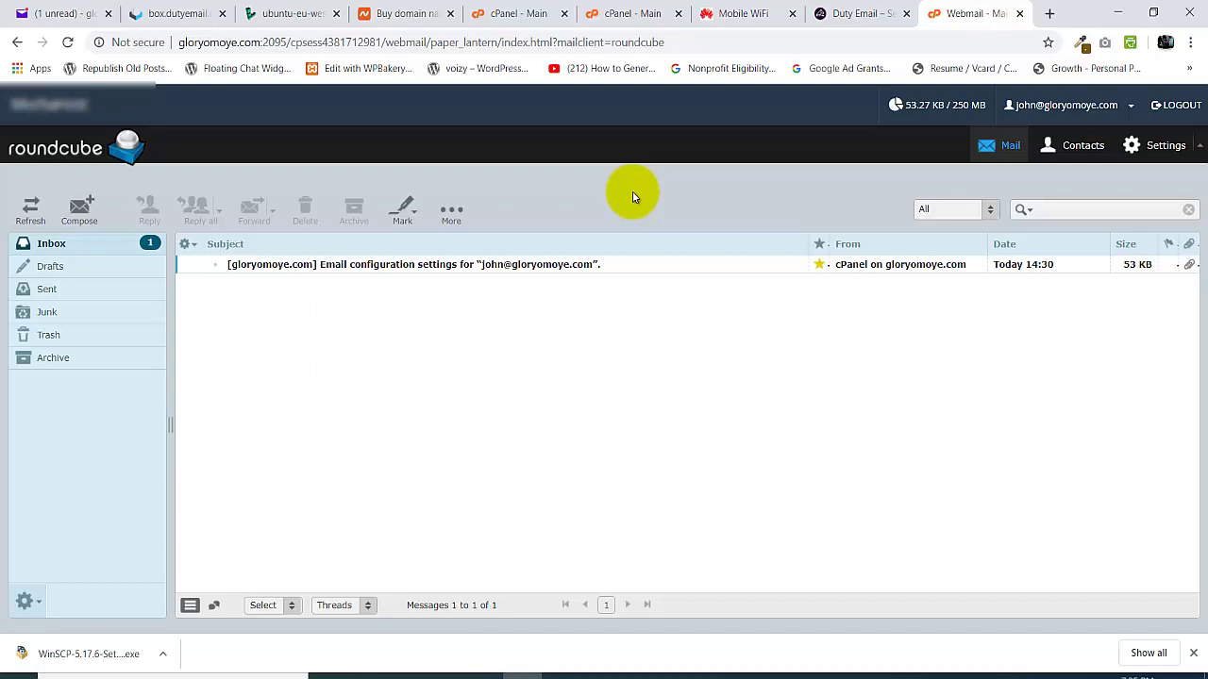
{"action": "left_click", "coordinate": [898, 10]}
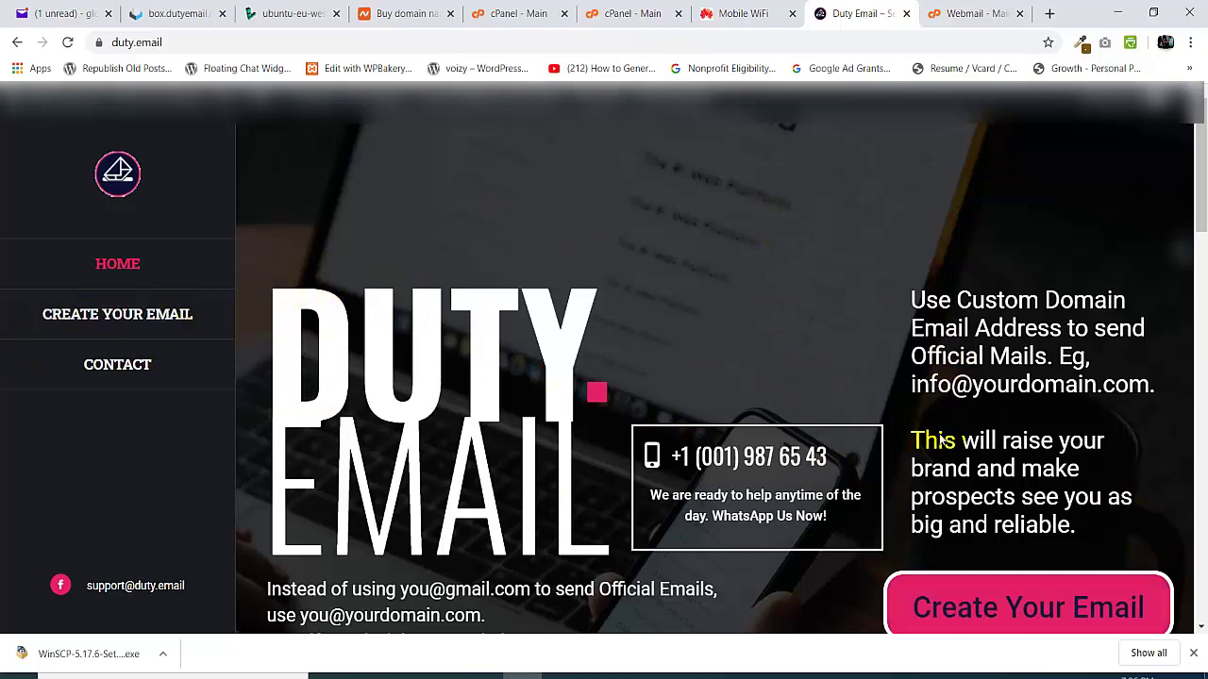
- Jump to the Add Your Domain sign-up form, then scroll back to the page top
{"action": "left_click", "coordinate": [957, 607]}
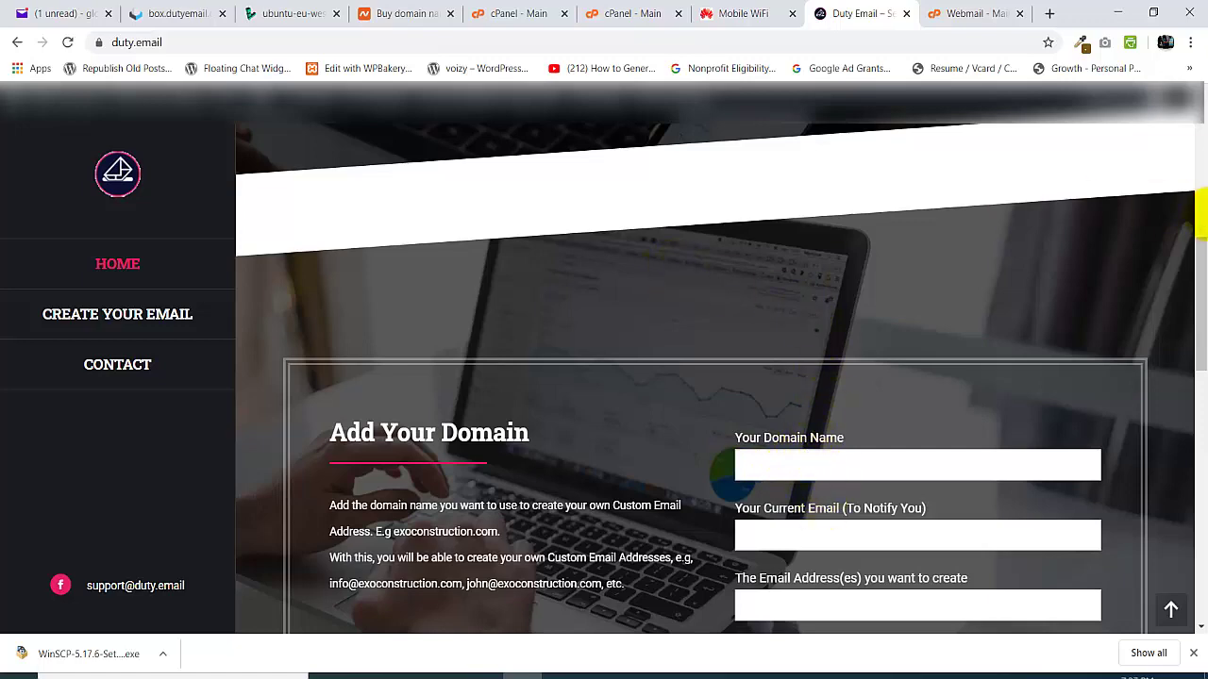
{"action": "left_click_drag", "start_coordinate": [1199, 347], "coordinate": [1201, 175]}
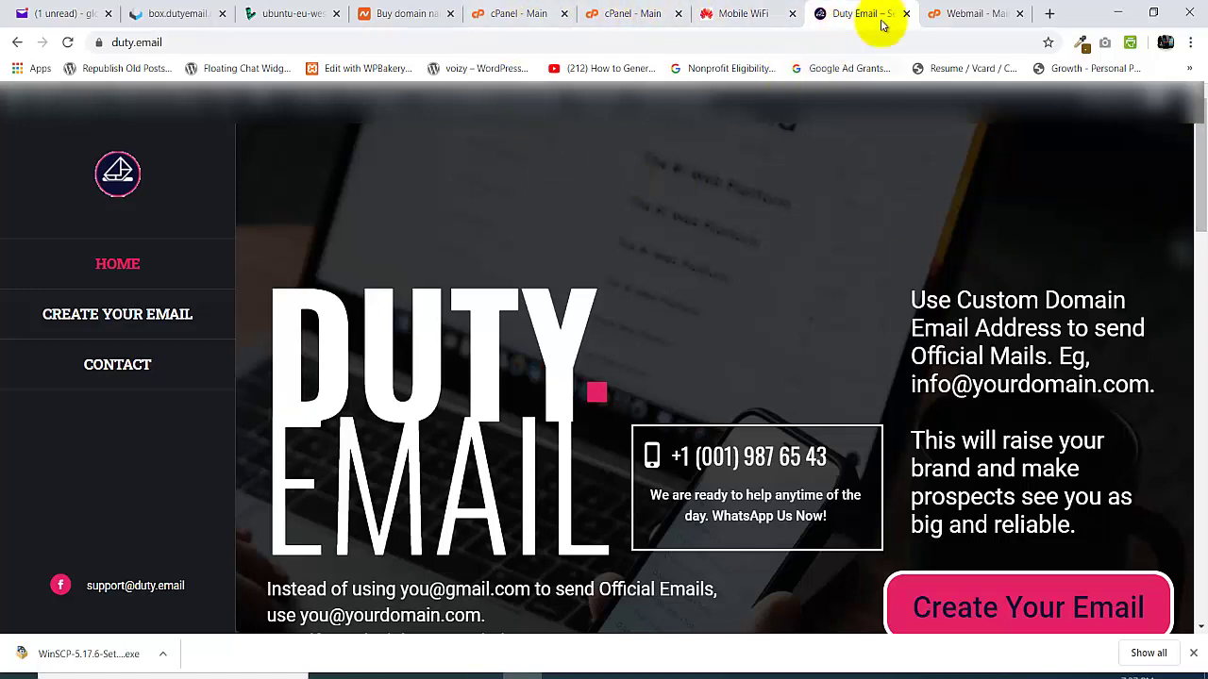
- Load the Namecheap site in a new browser tab
{"action": "left_click", "coordinate": [1052, 14]}
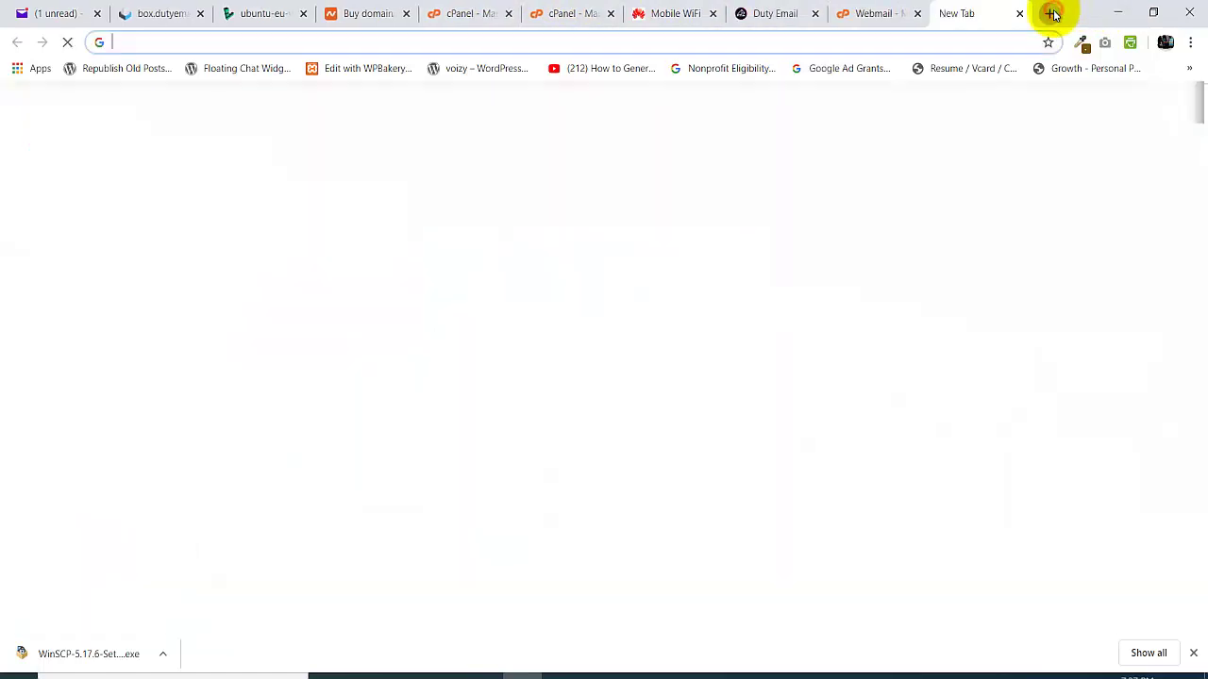
{"action": "type", "text": "na"}
{"action": "key", "text": "Return"}
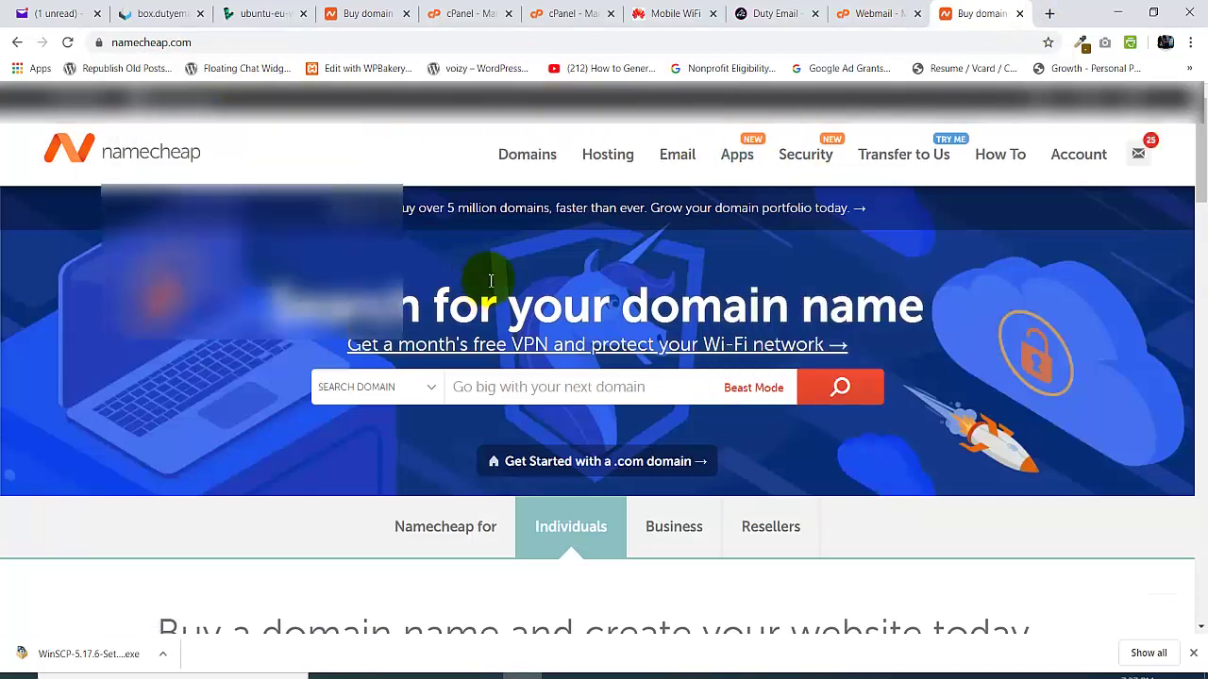
- Search Namecheap for the domain johnconstructiongroup.com
{"action": "left_click", "coordinate": [599, 391]}
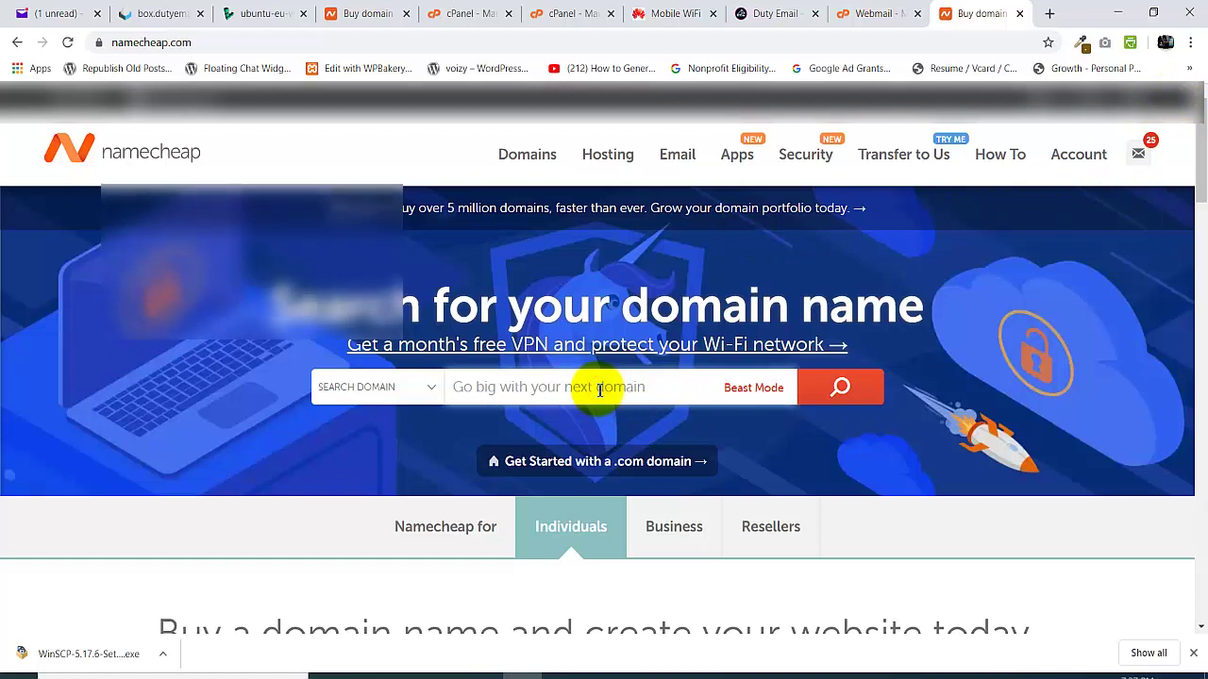
{"action": "type", "text": "jo"}
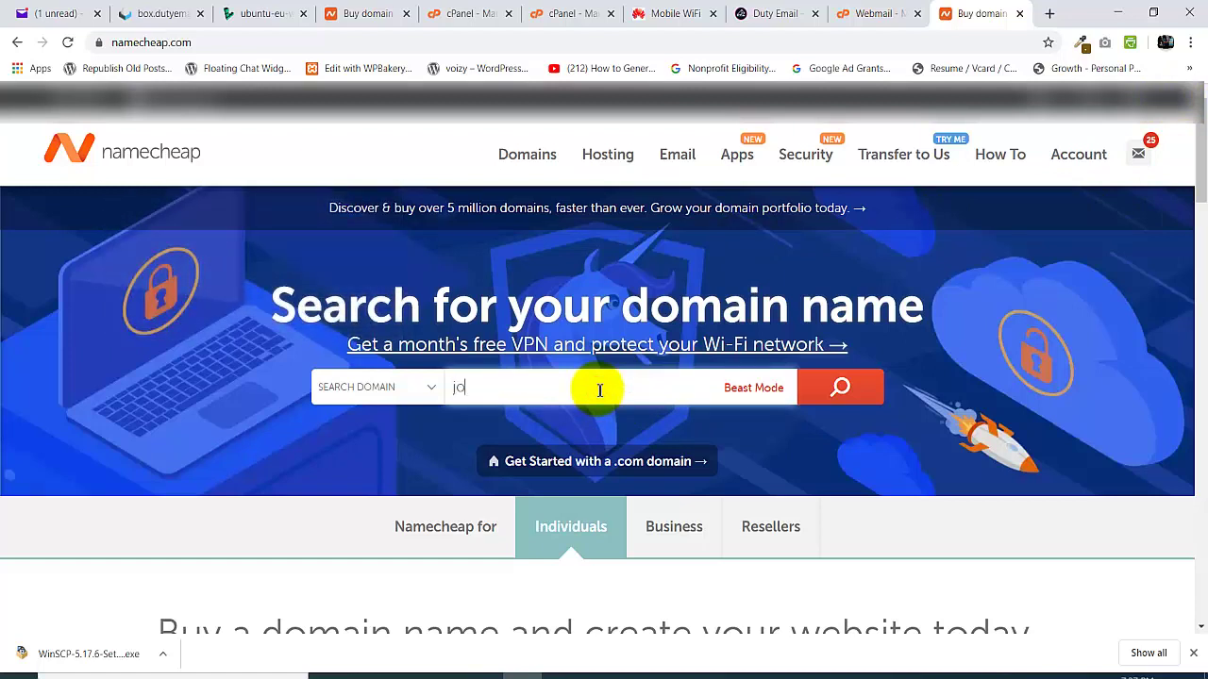
{"action": "type", "text": "g"}
{"action": "key", "text": "BackSpace"}
{"action": "key", "text": "BackSpace"}
{"action": "key", "text": "BackSpace"}
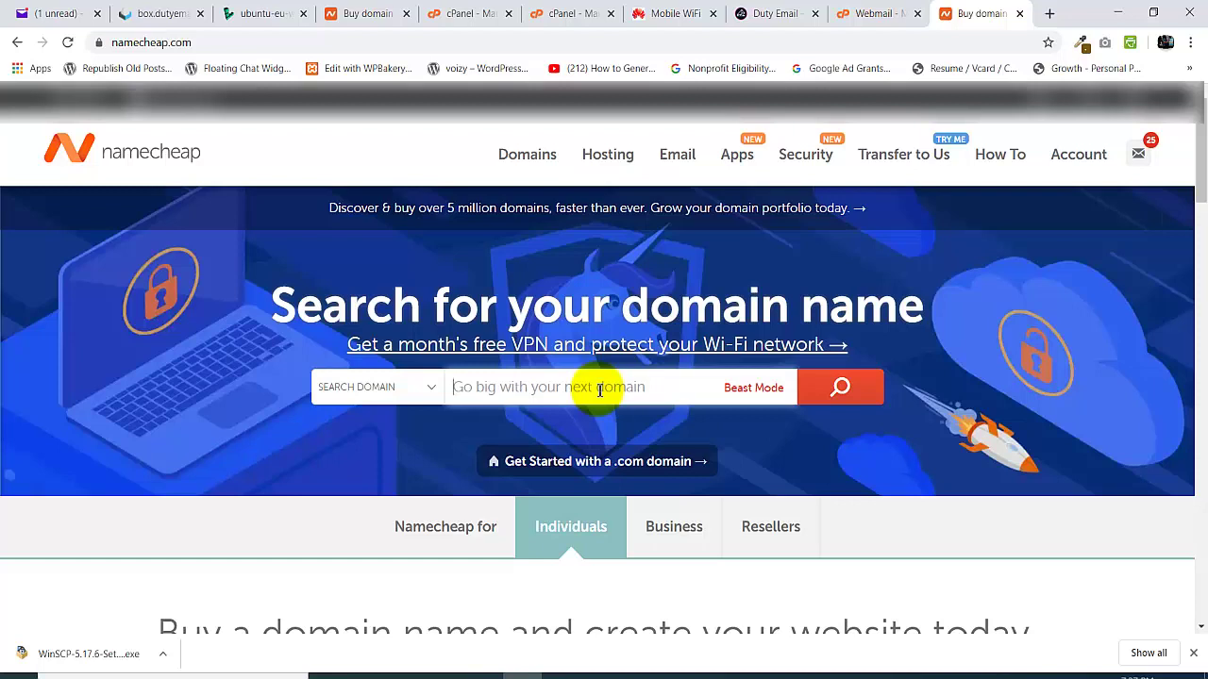
{"action": "left_click", "coordinate": [600, 390]}
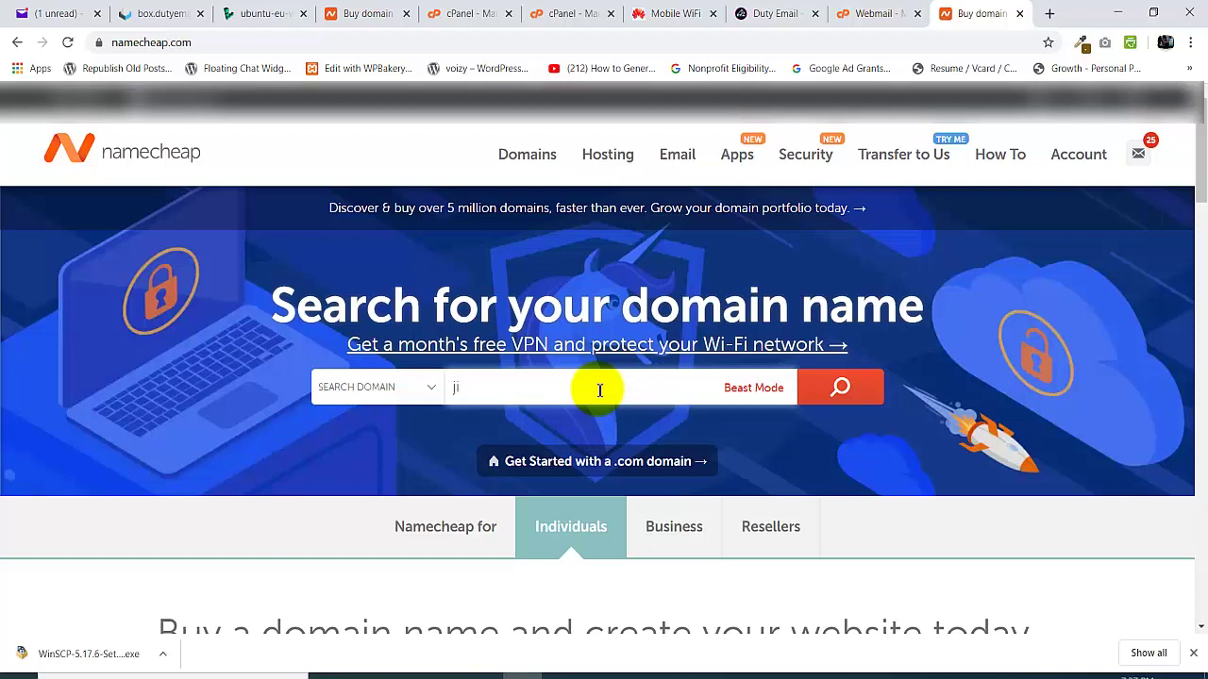
{"action": "type", "text": "johnconstructiongroup.com"}
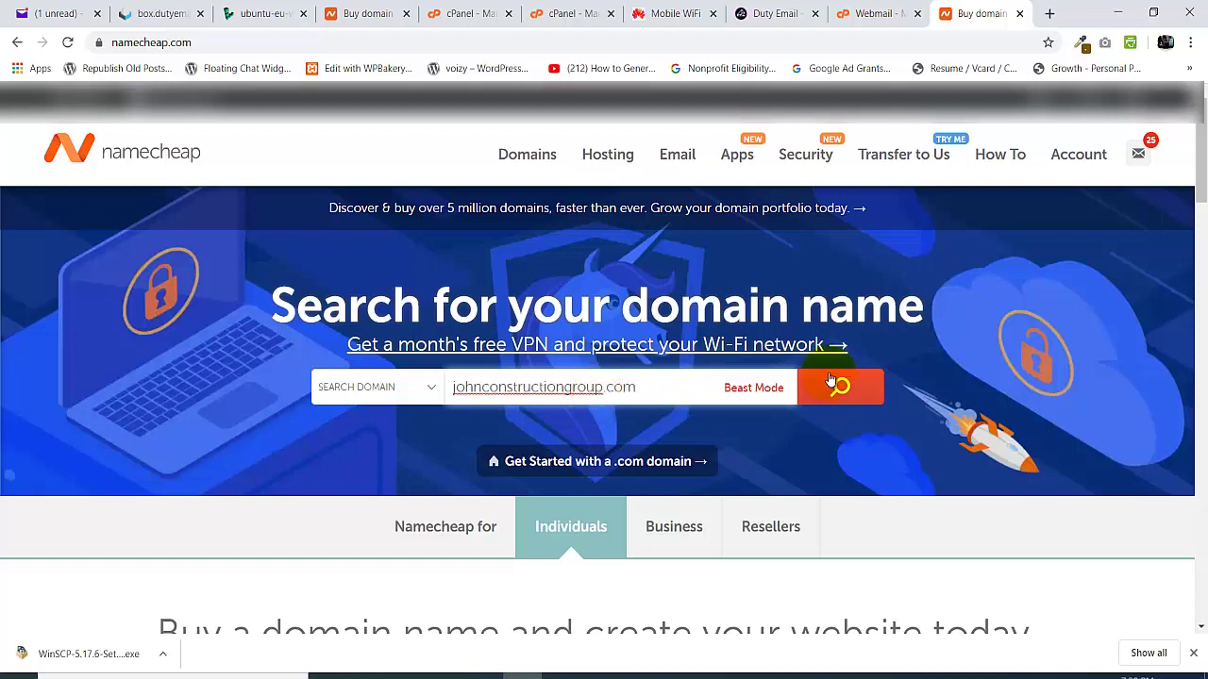
{"action": "left_click", "coordinate": [850, 391]}
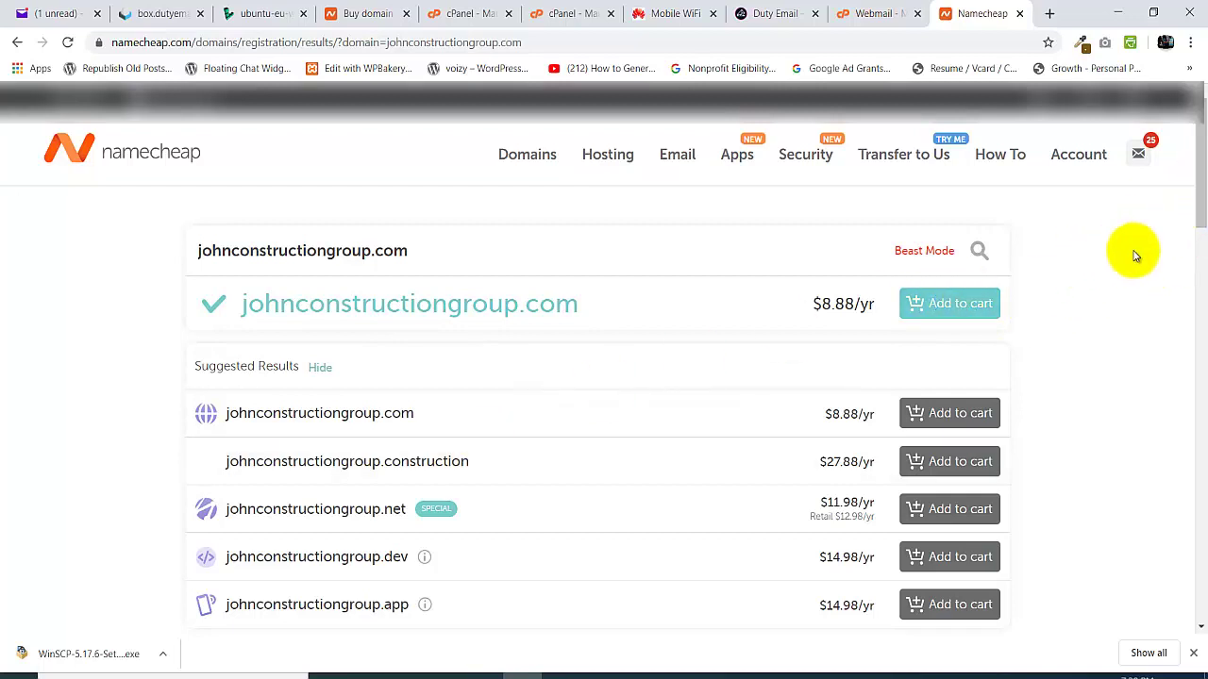
- Add johnconstructiongroup.com to the cart and check out to view the $9.06 subtotal
{"action": "left_click", "coordinate": [981, 307]}
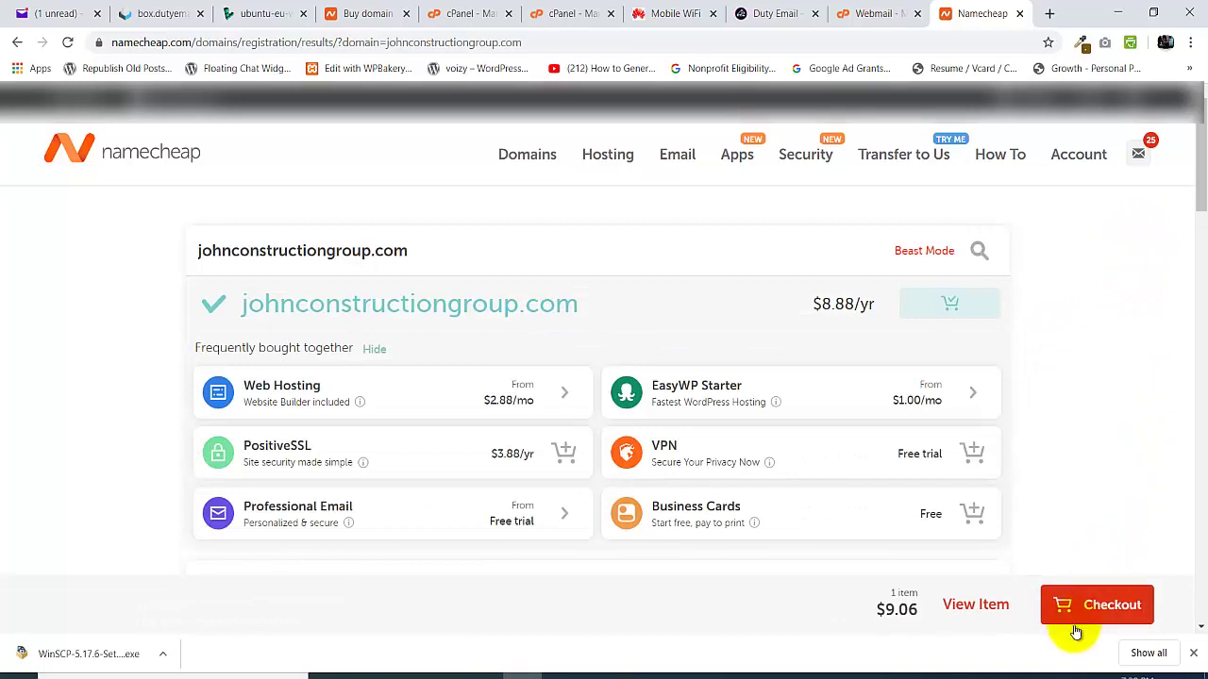
{"action": "left_click", "coordinate": [1105, 605]}
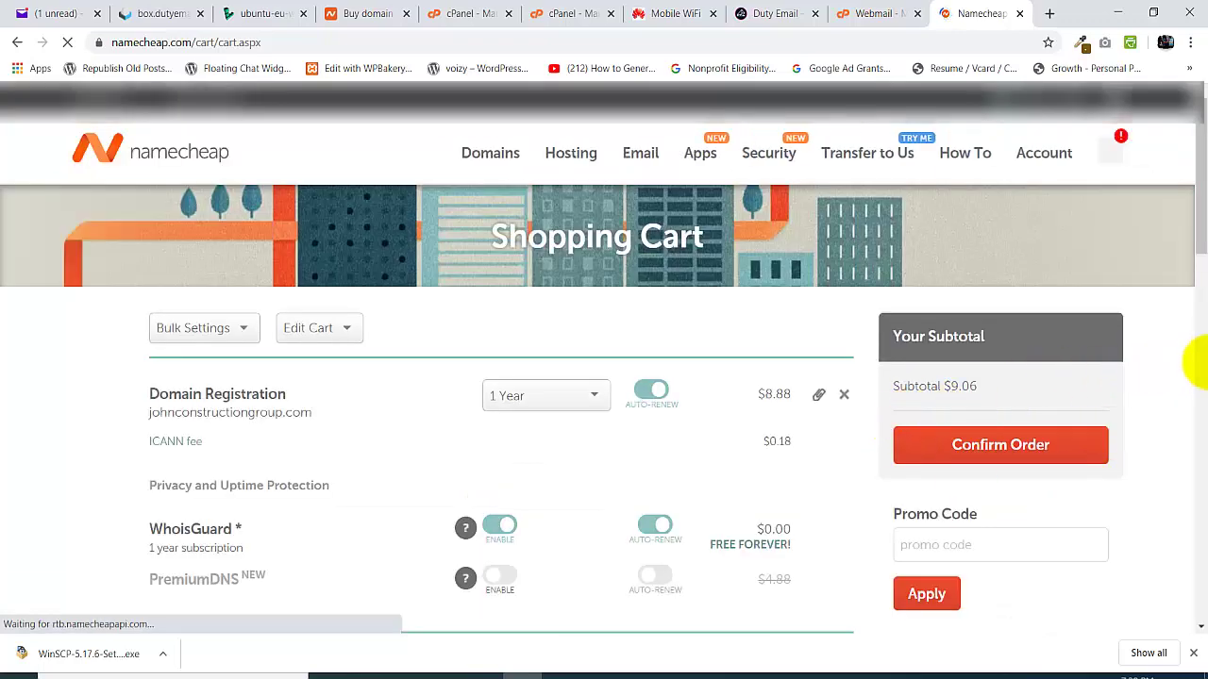
{"action": "mouse_move", "coordinate": [1198, 167]}
{"action": "left_mouse_down"}
{"action": "mouse_move", "coordinate": [1196, 268]}
{"action": "mouse_move", "coordinate": [1187, 147]}
{"action": "left_mouse_up"}
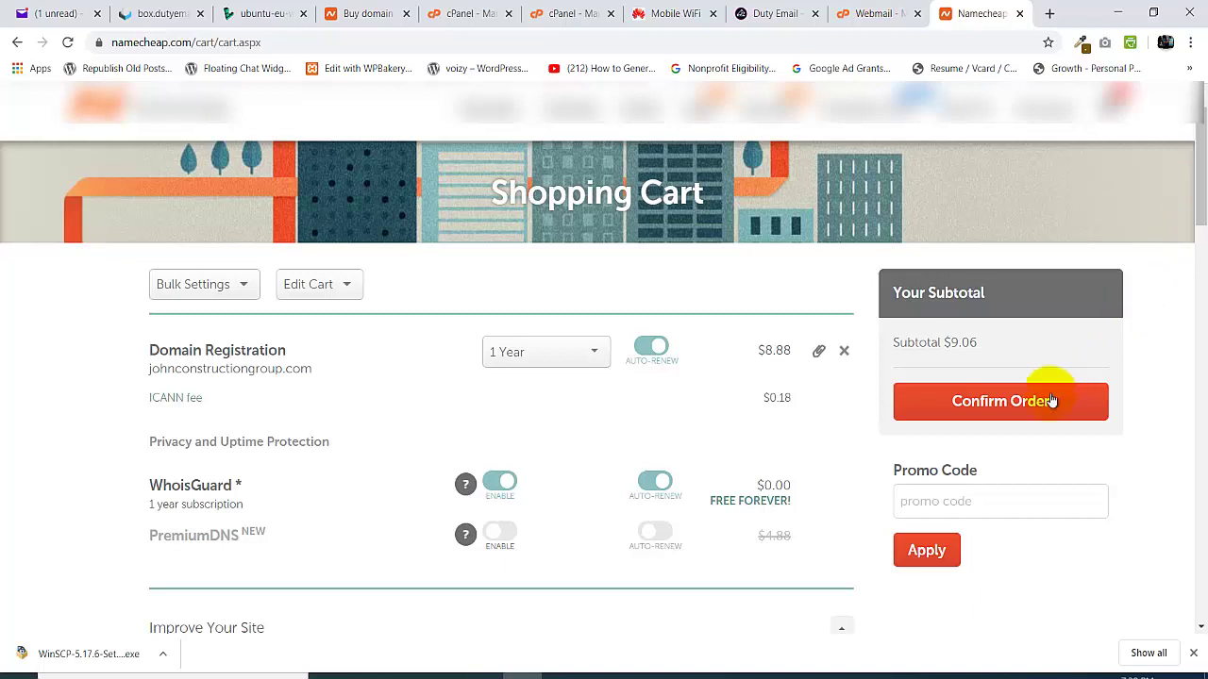
- Confirm the johnconstructiongroup.com order to reach the Billing step
{"action": "left_click", "coordinate": [981, 400]}
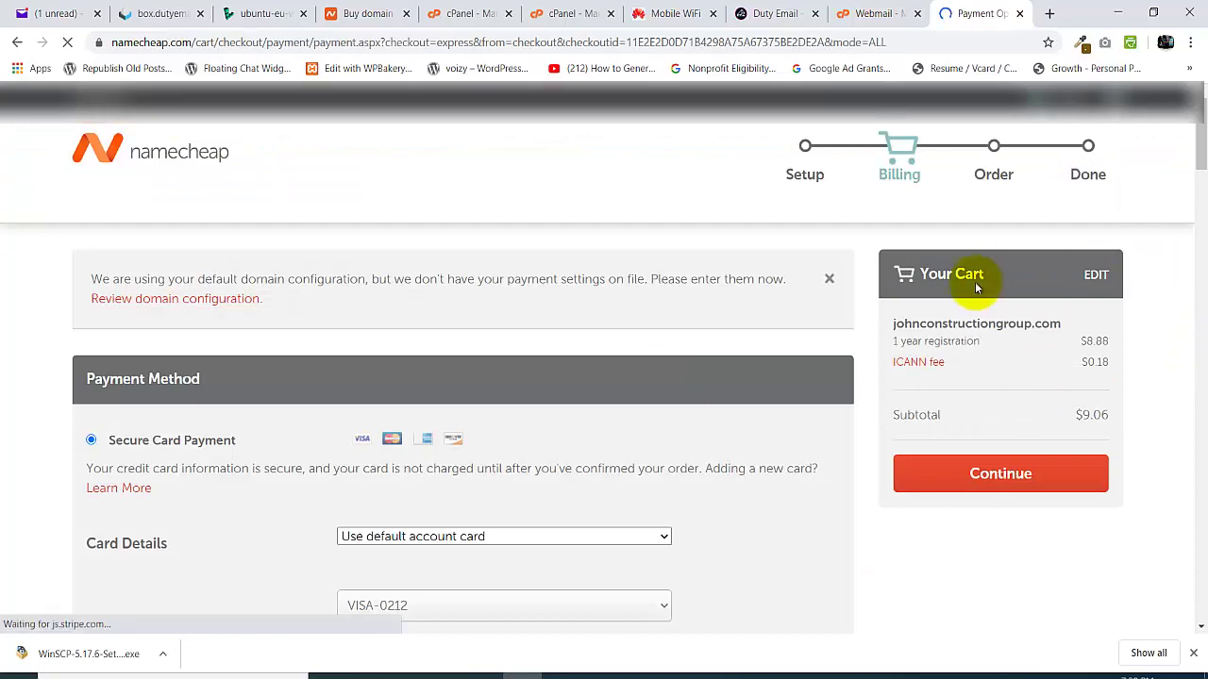
{"action": "left_click_drag", "start_coordinate": [1198, 132], "coordinate": [1202, 161]}
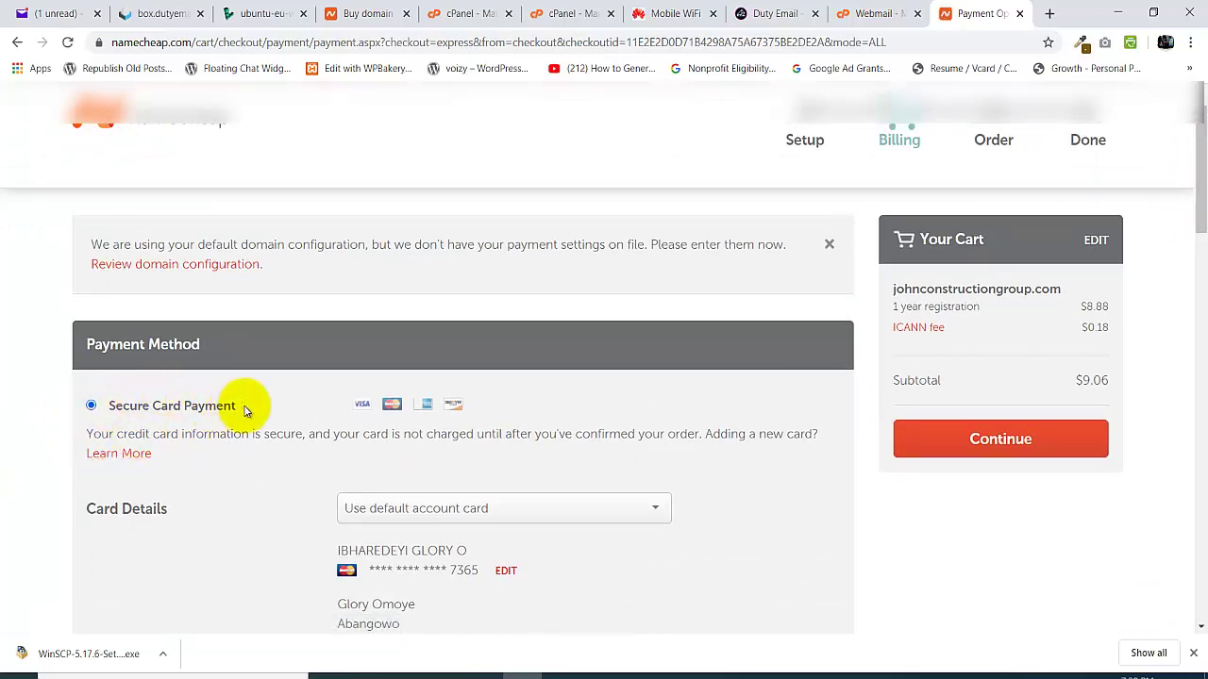
{"action": "left_click_drag", "start_coordinate": [1199, 161], "coordinate": [1195, 209]}
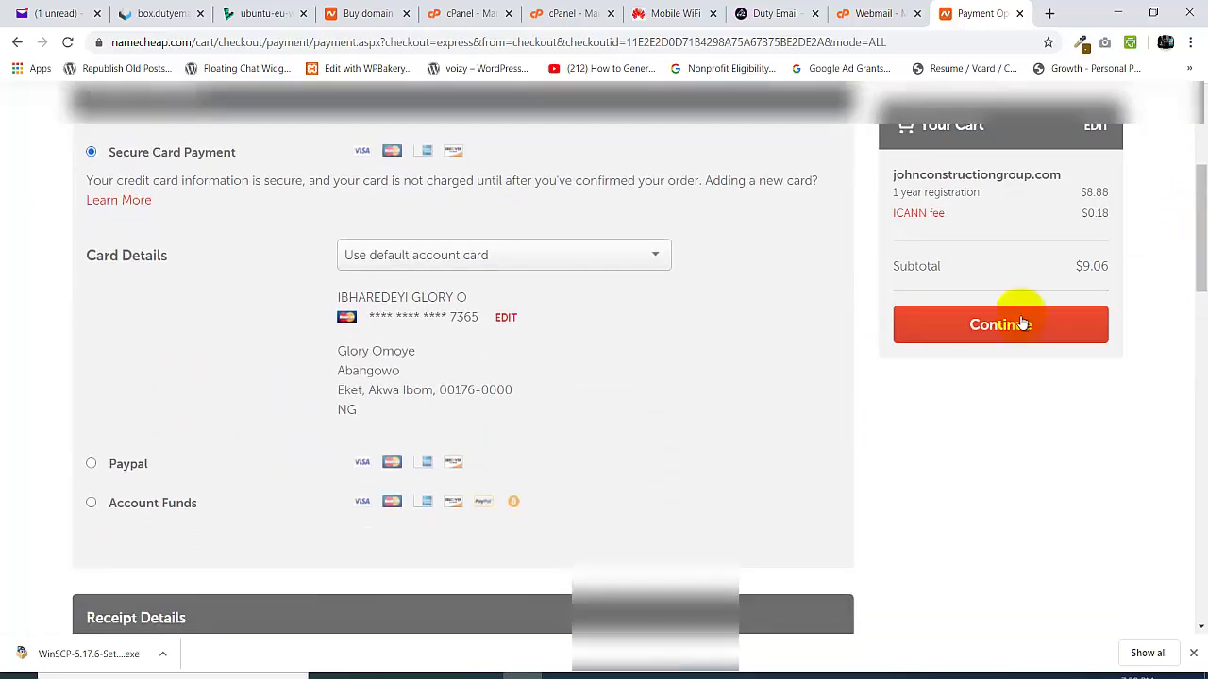
- Try adding a new payment card in Card Details and start the billing fields
{"action": "left_click", "coordinate": [431, 264]}
{"action": "left_click", "coordinate": [415, 317]}
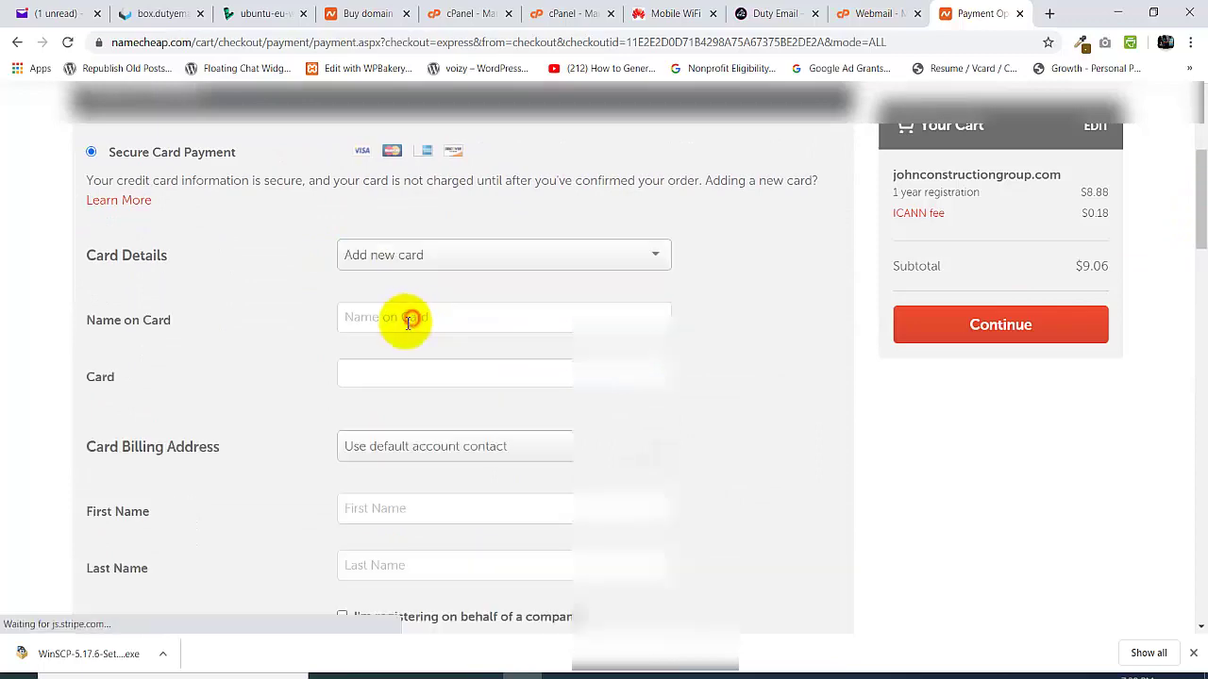
{"action": "left_click", "coordinate": [426, 321]}
{"action": "left_click", "coordinate": [406, 511]}
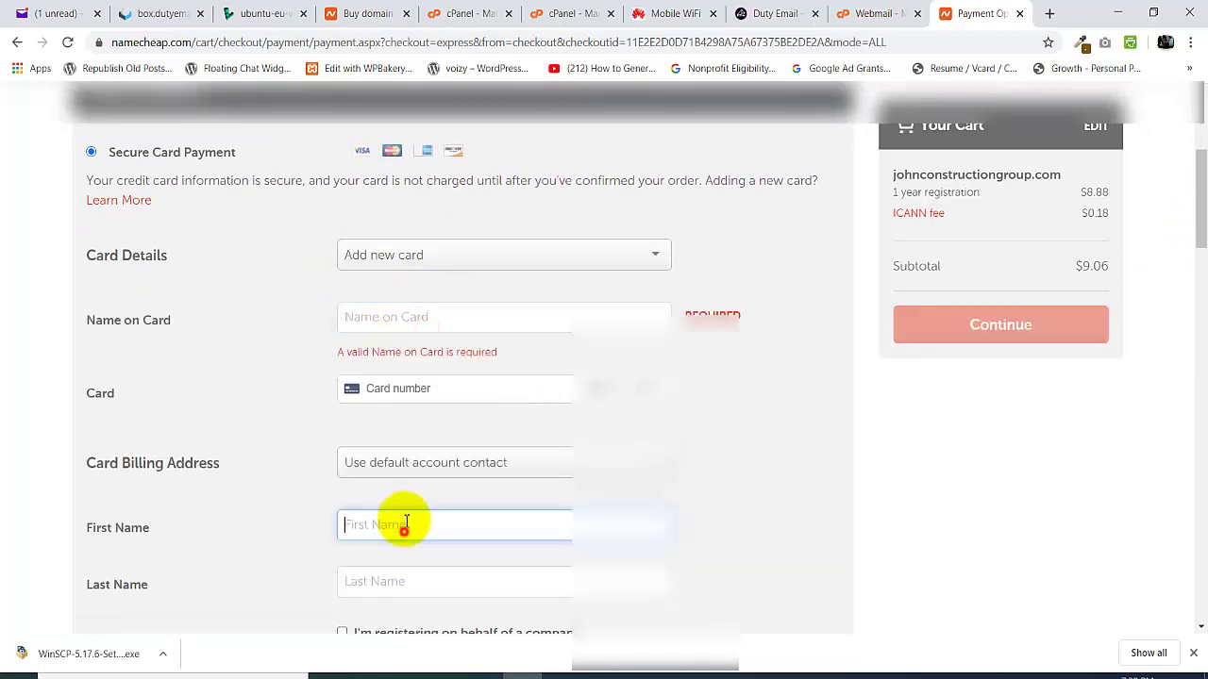
{"action": "left_click", "coordinate": [404, 513]}
{"action": "left_click_drag", "start_coordinate": [1202, 212], "coordinate": [1198, 359]}
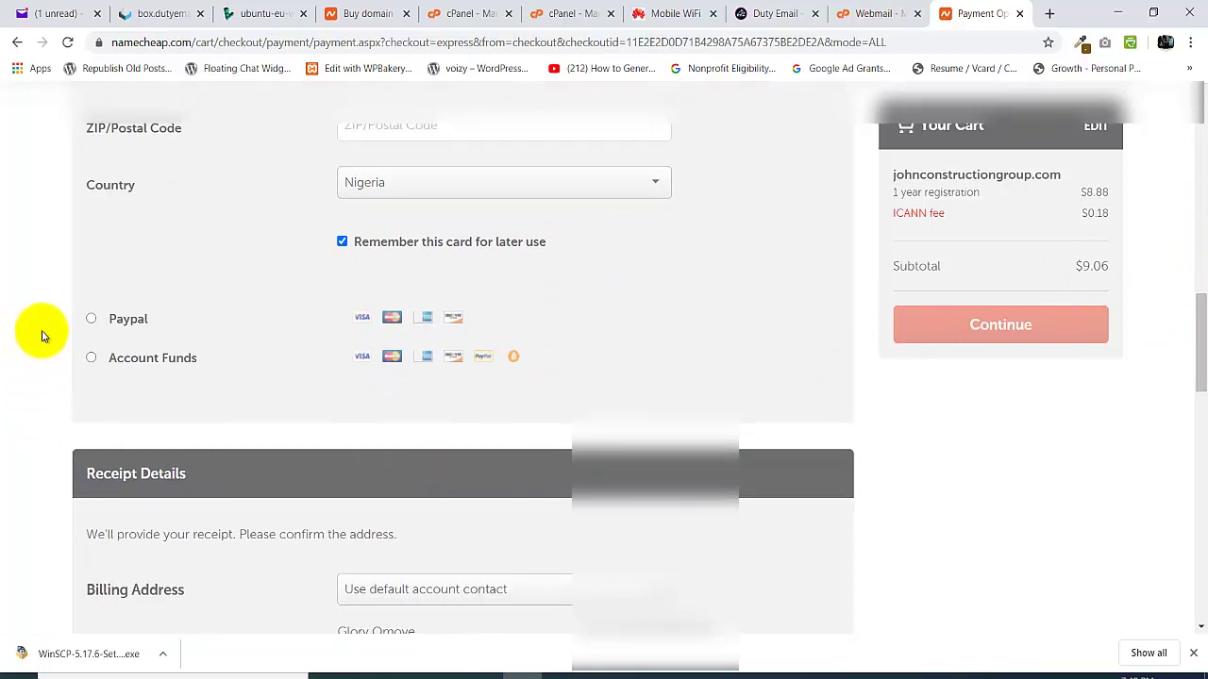
- Choose PayPal as the payment method, leaving the $9.06 checkout, and return to Duty Email
{"action": "left_click", "coordinate": [90, 319]}
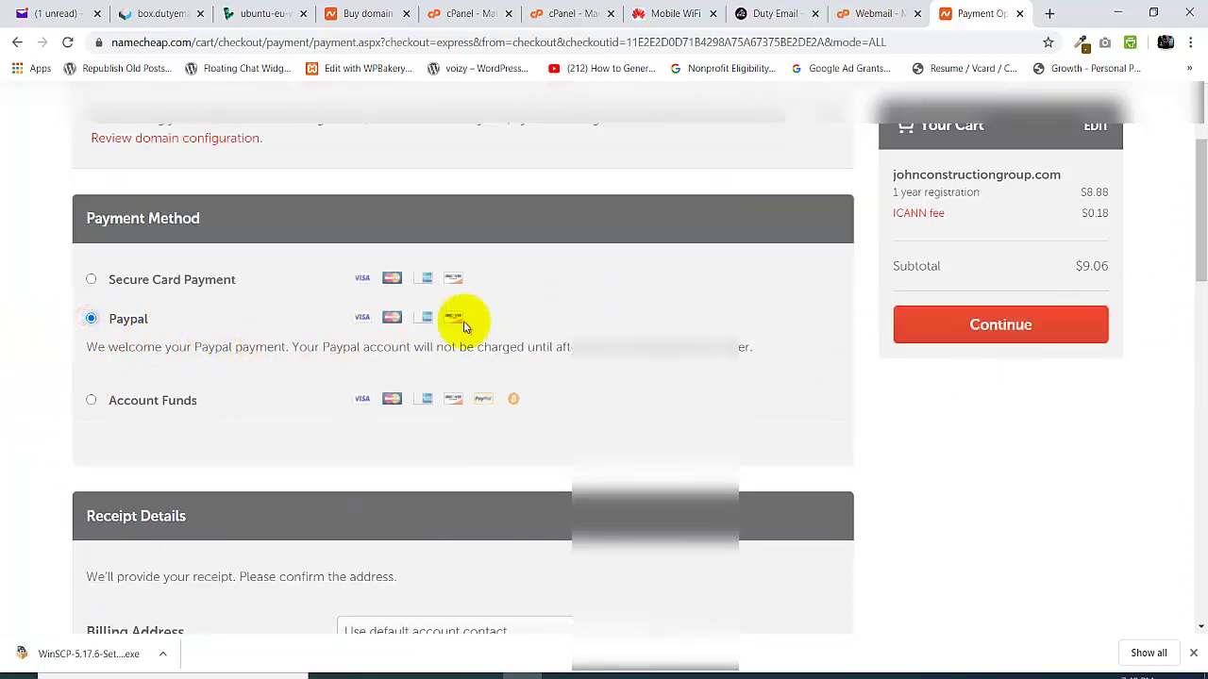
{"action": "left_click_drag", "start_coordinate": [1200, 189], "coordinate": [1190, 237]}
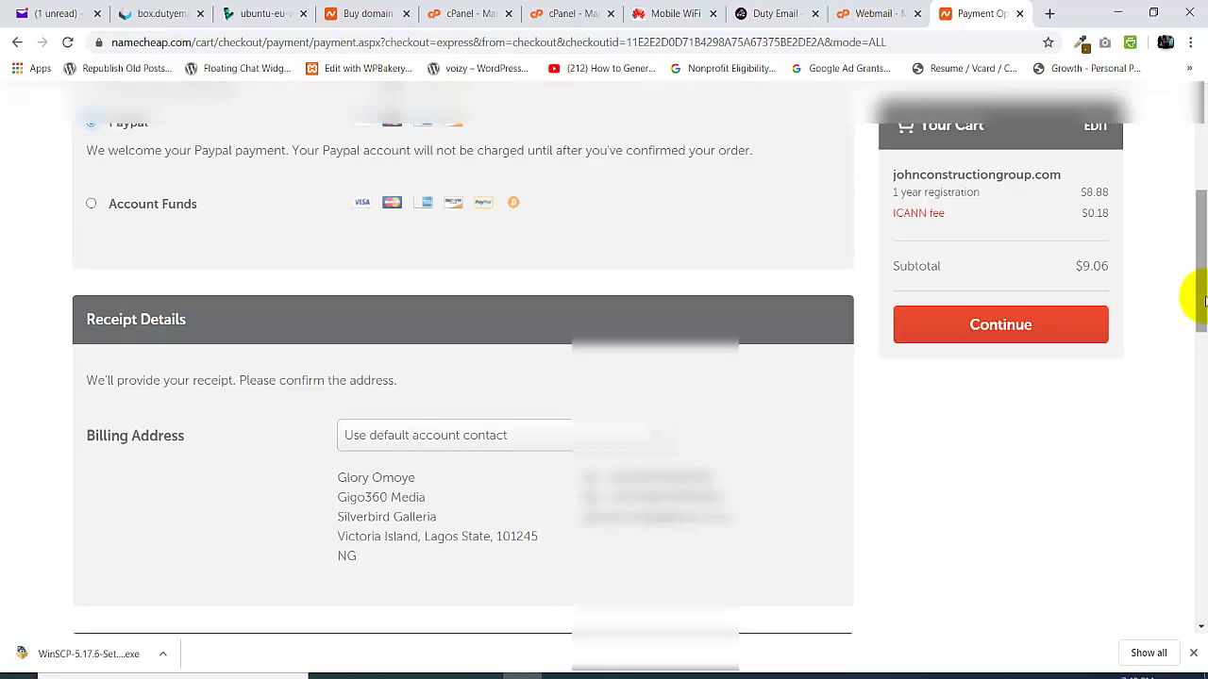
{"action": "left_click_drag", "start_coordinate": [1200, 283], "coordinate": [1202, 170]}
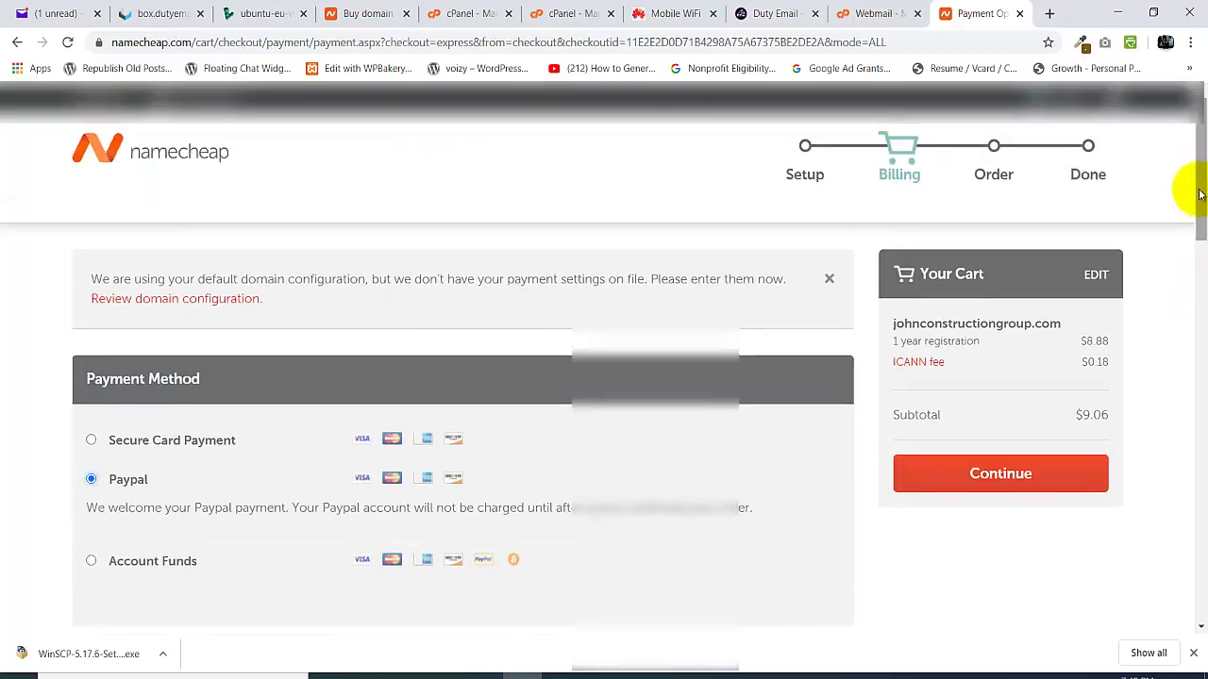
{"action": "left_click", "coordinate": [765, 13]}
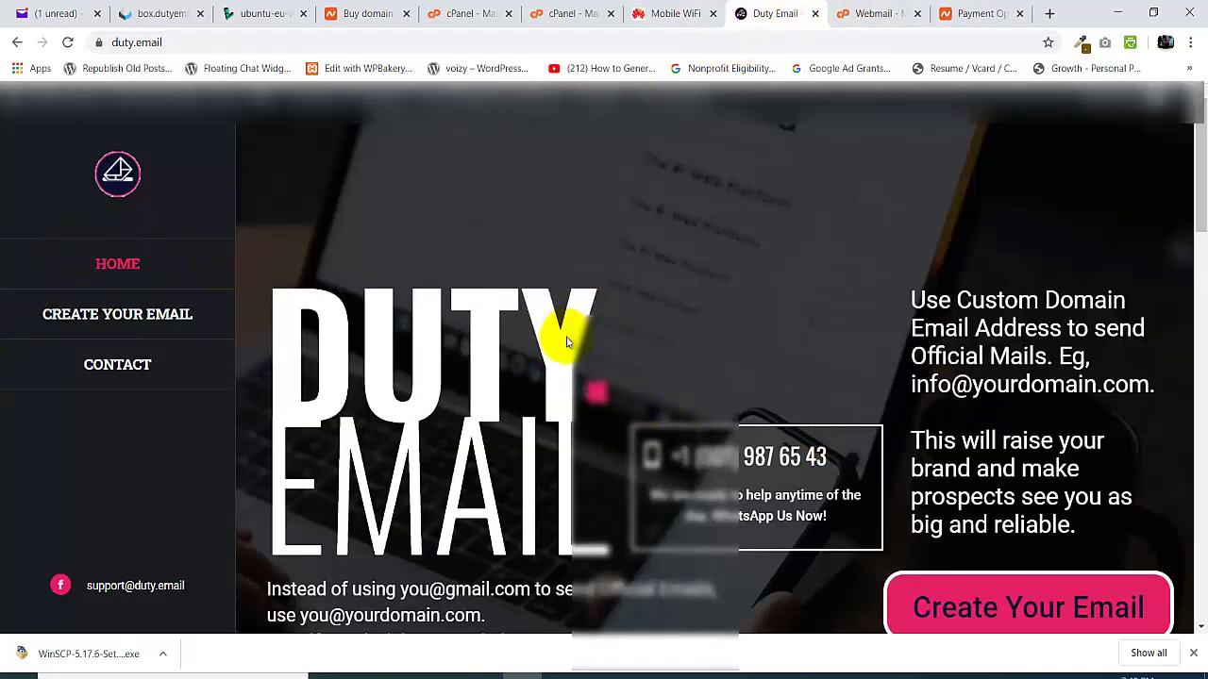
- Open the custom email form and enter johnconstructiongroup.com as Your Domain Name
{"action": "left_click", "coordinate": [1017, 606]}
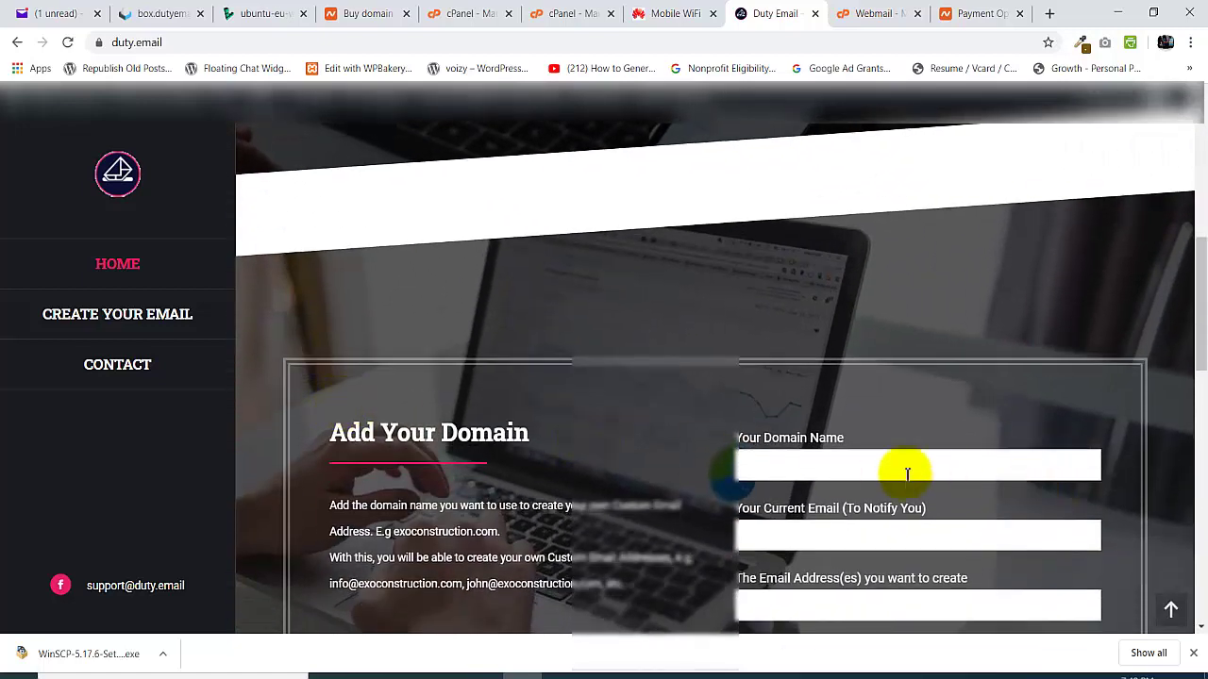
{"action": "left_click", "coordinate": [878, 465]}
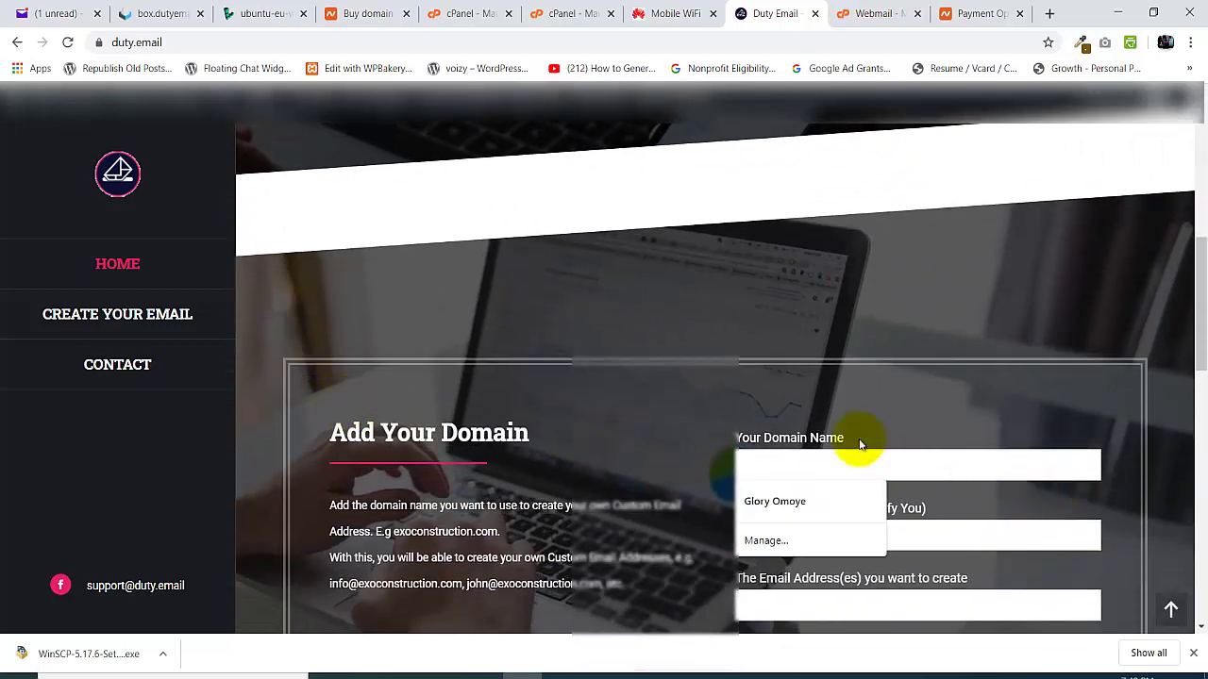
{"action": "type", "text": "johnconstruct"}
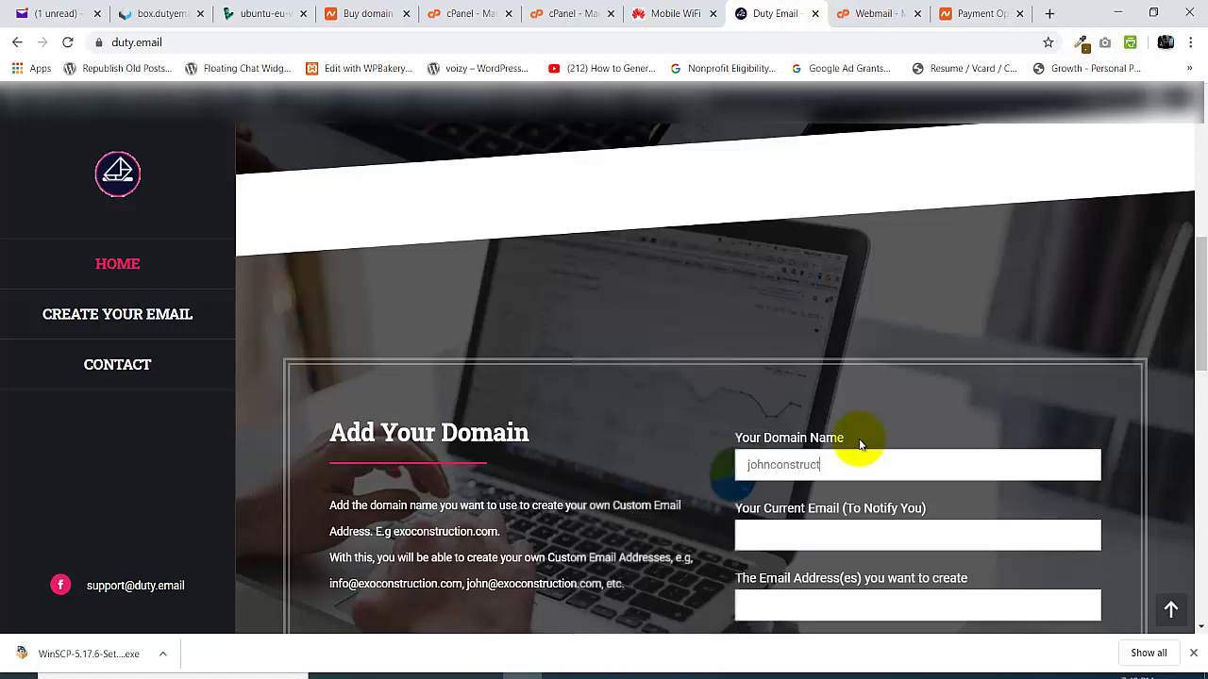
{"action": "type", "text": "iongrou"}
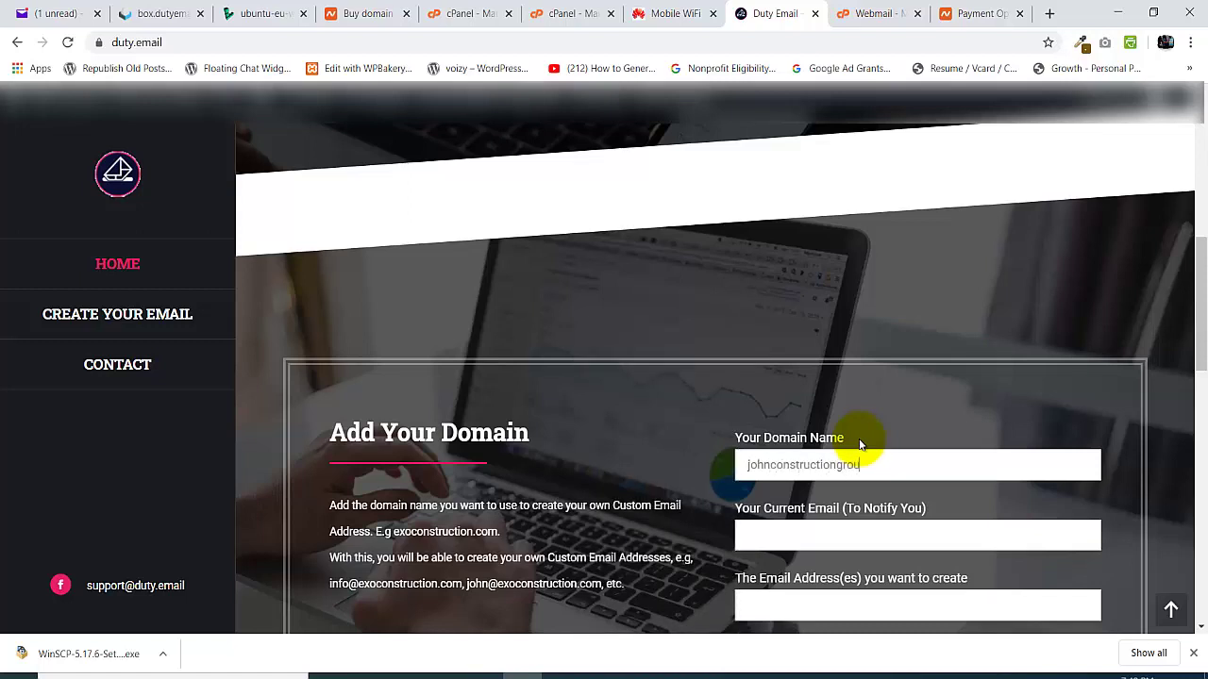
{"action": "type", "text": "p.com"}
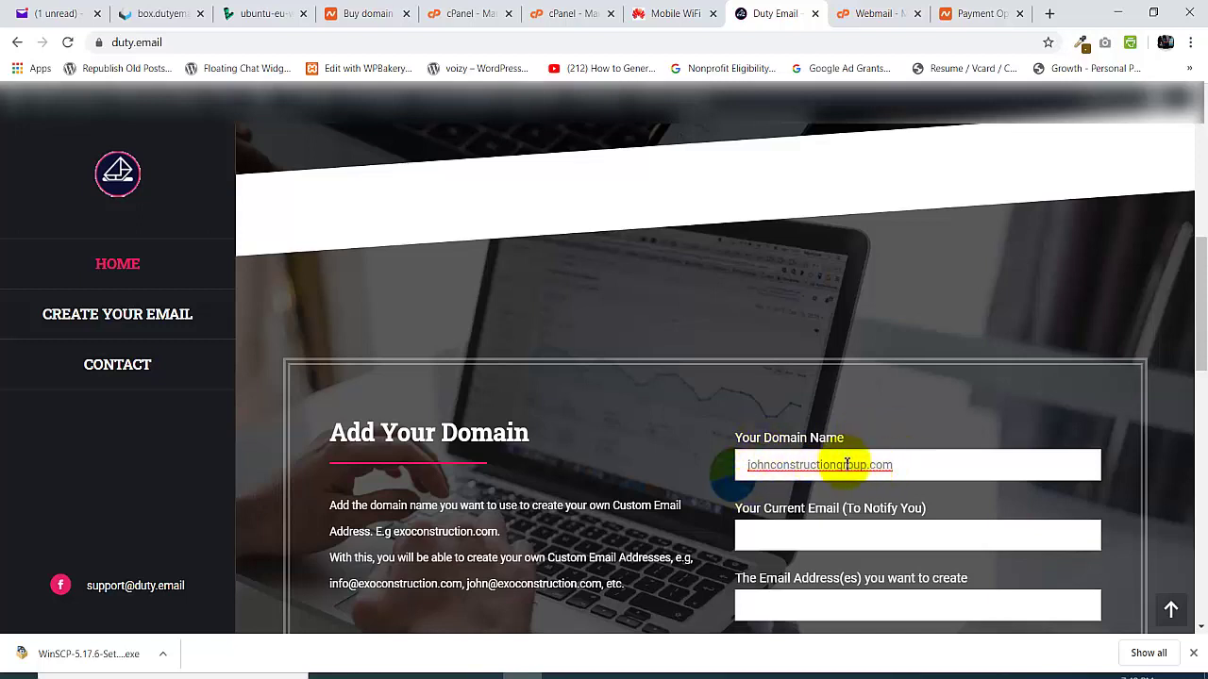
- Fill Your Current Email with the autofilled notification address
{"action": "left_click", "coordinate": [825, 534]}
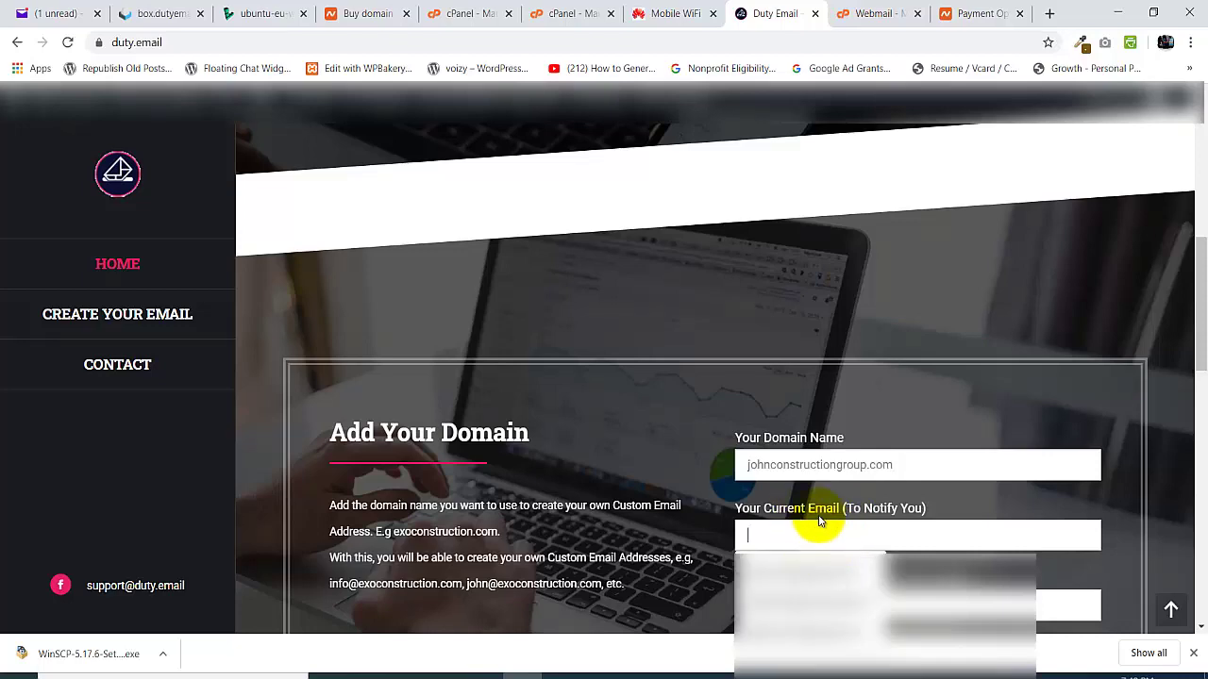
{"action": "left_click", "coordinate": [1200, 202]}
{"action": "left_click_drag", "start_coordinate": [1200, 243], "coordinate": [1194, 329]}
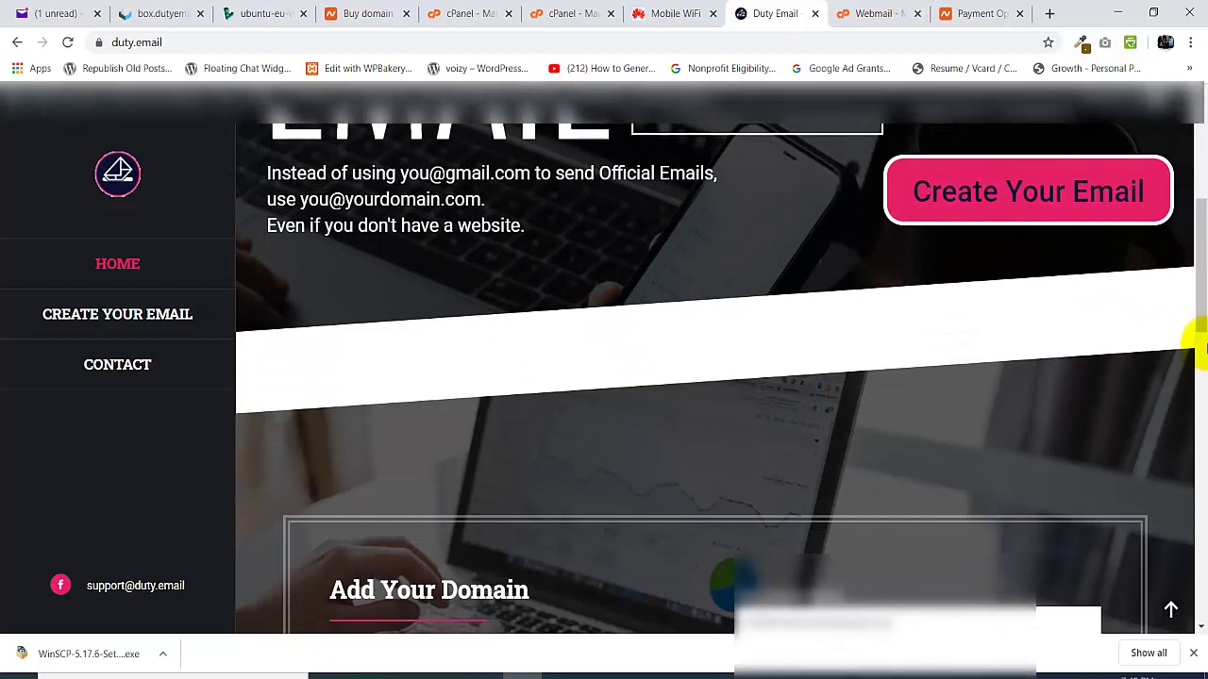
{"action": "scroll", "coordinate": [1178, 286], "scroll_direction": "down", "scroll_amount": 3}
{"action": "left_click", "coordinate": [826, 396]}
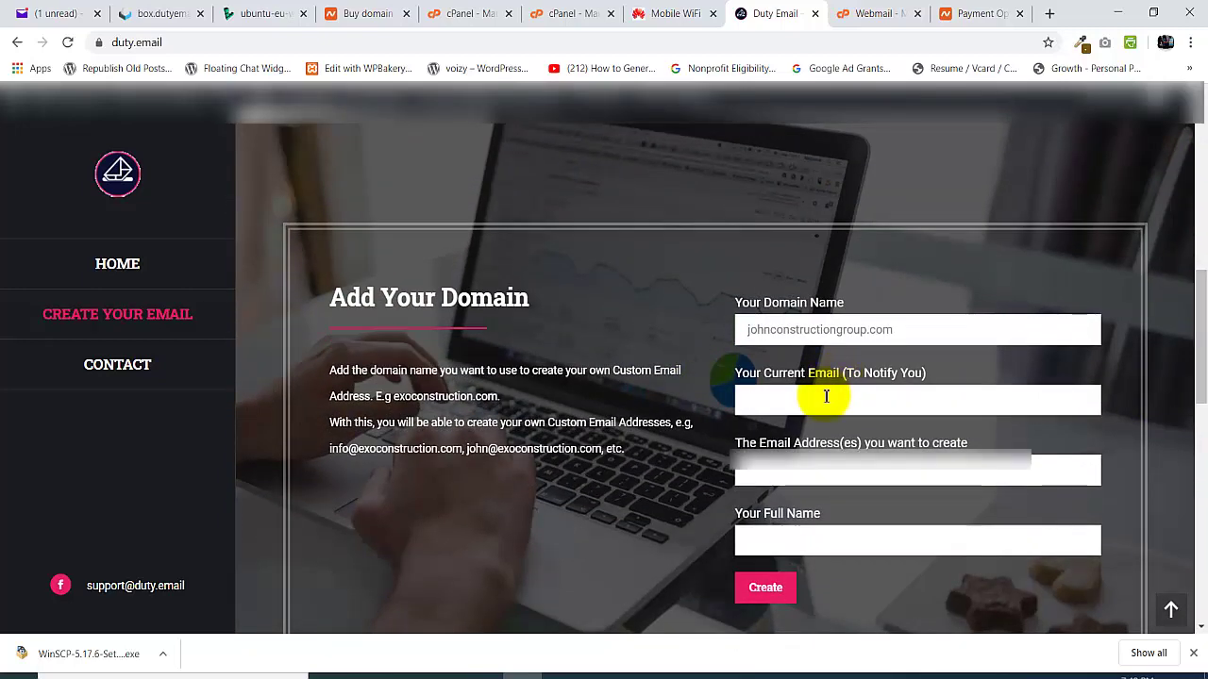
{"action": "type", "text": "glo"}
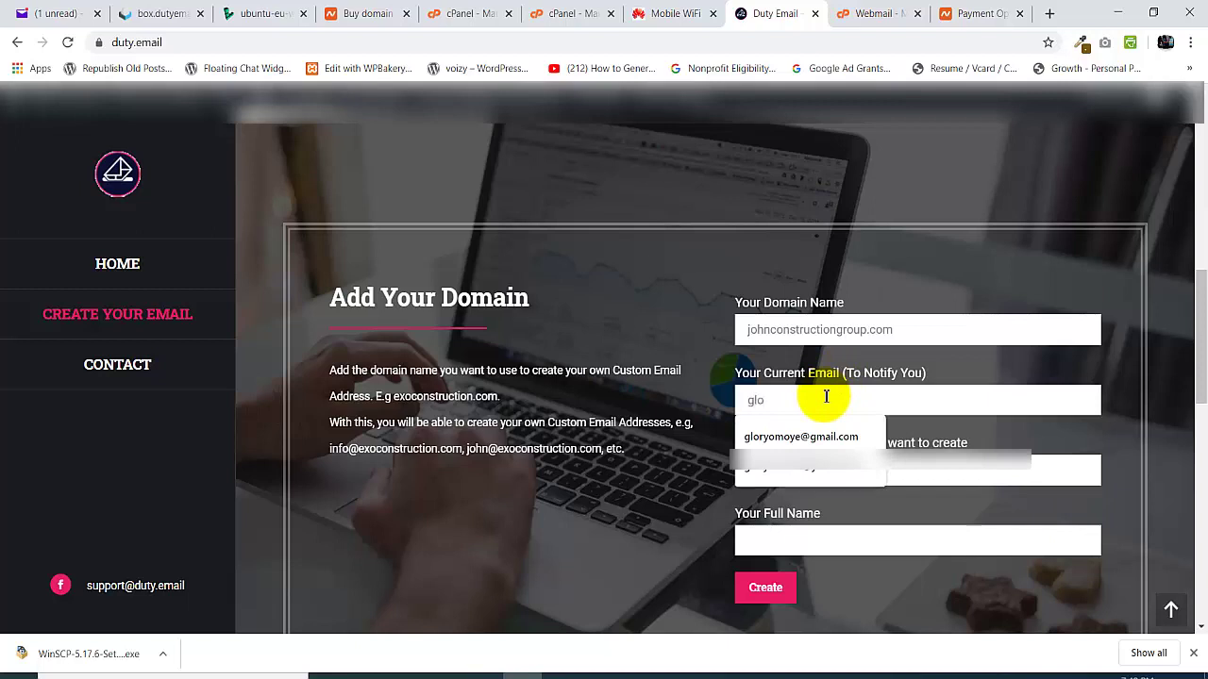
{"action": "left_click", "coordinate": [822, 437]}
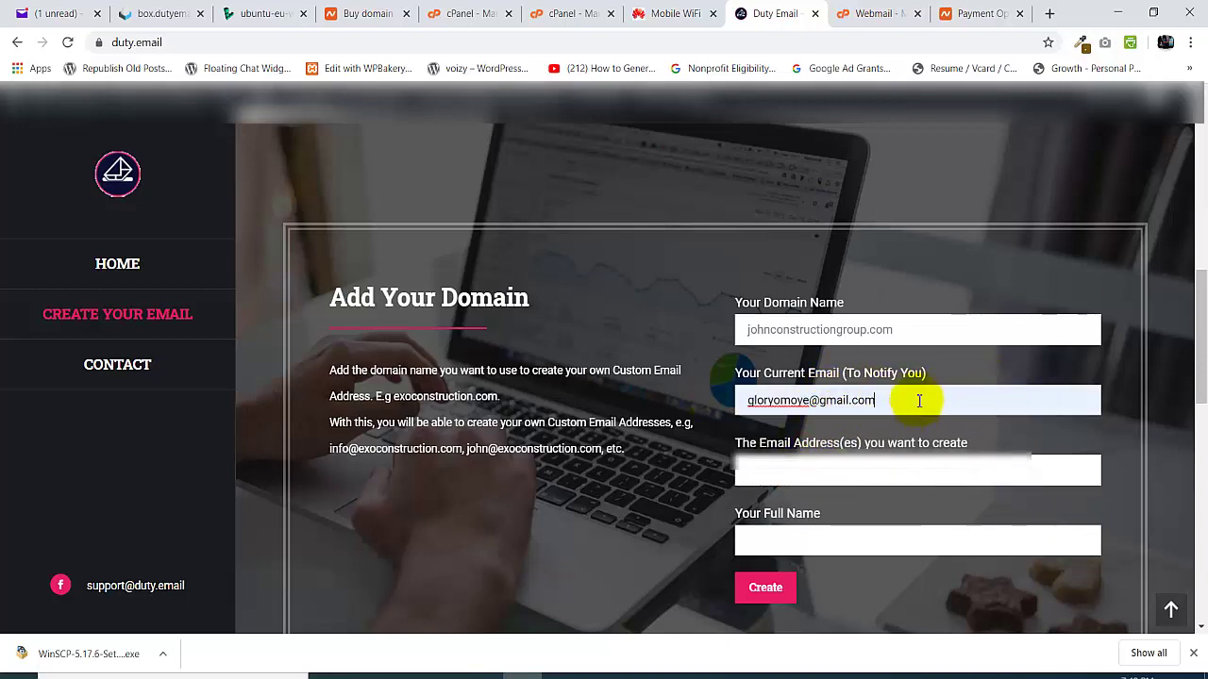
{"action": "left_click", "coordinate": [799, 469]}
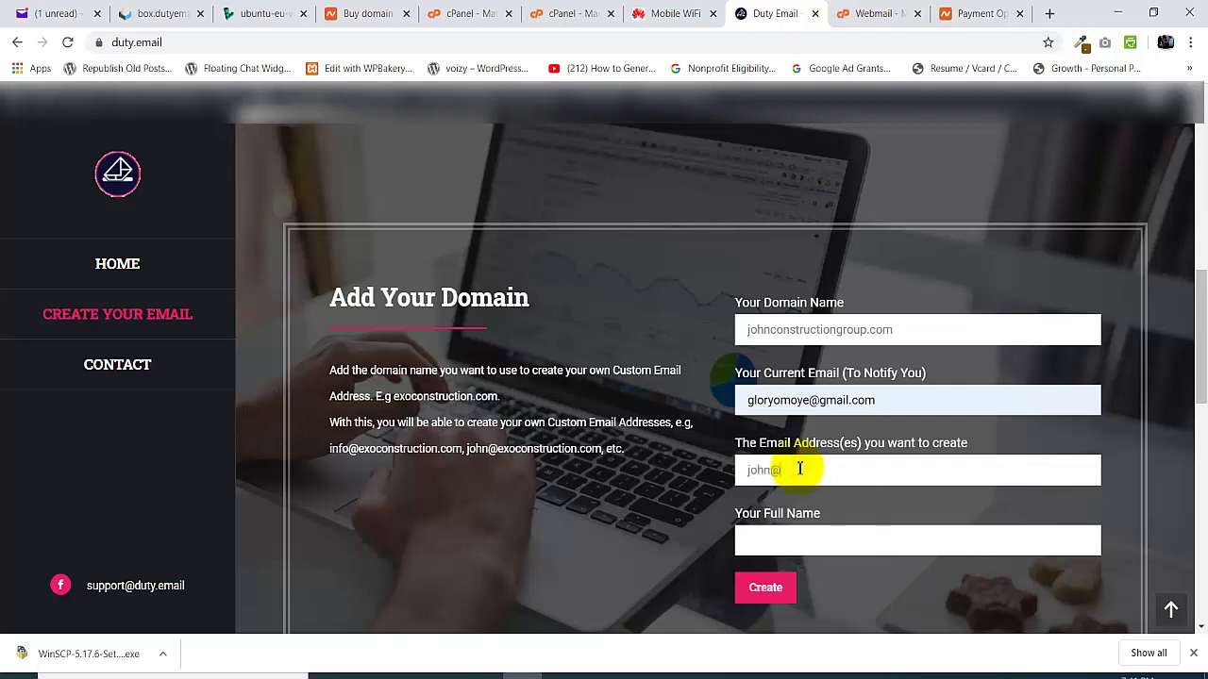
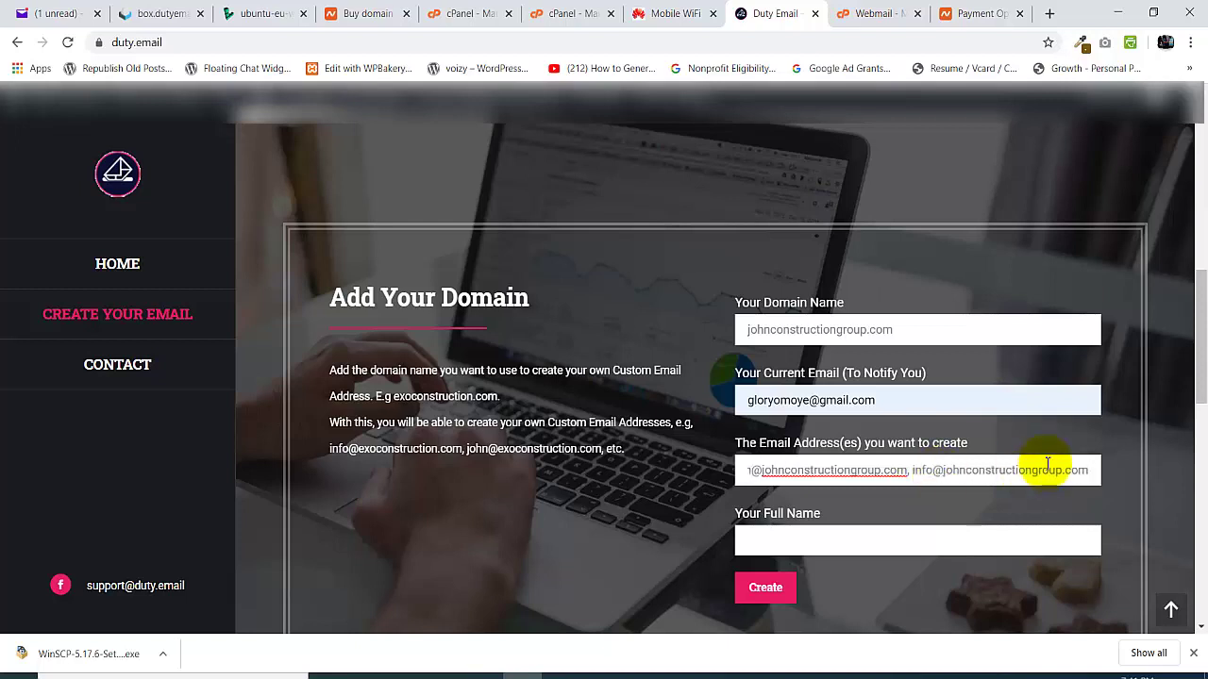
{"action": "left_click_drag", "start_coordinate": [1202, 316], "coordinate": [1202, 360]}
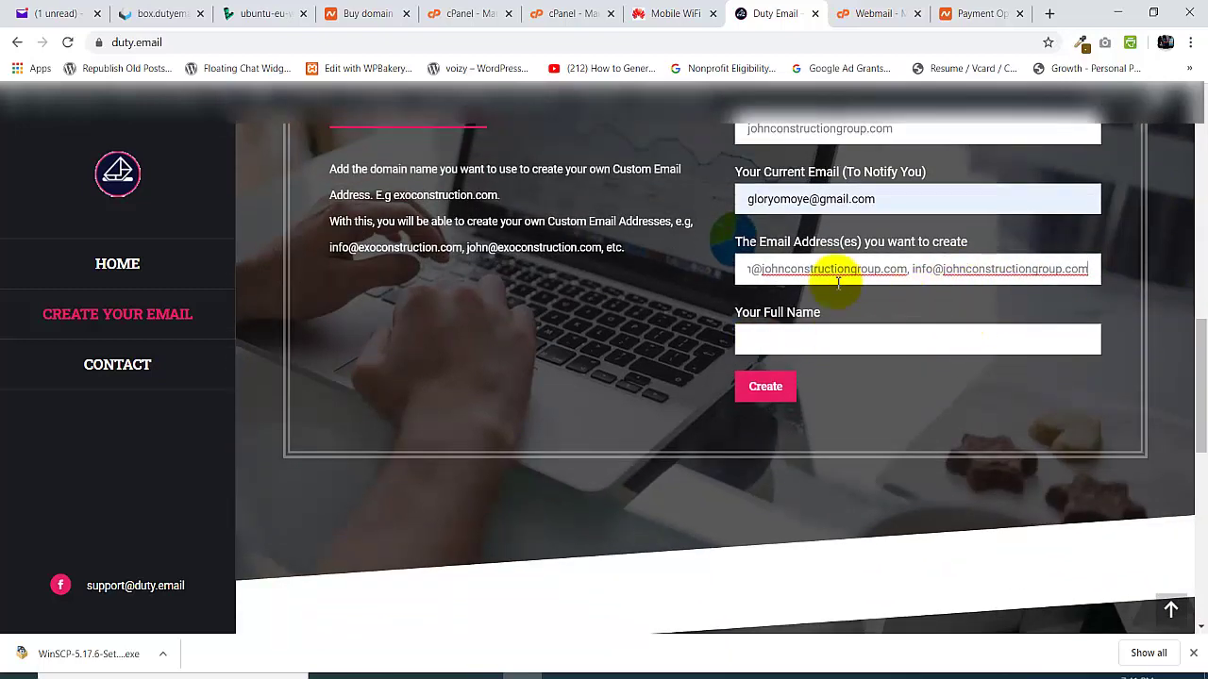
{"action": "left_click", "coordinate": [802, 340]}
{"action": "left_click", "coordinate": [783, 376]}
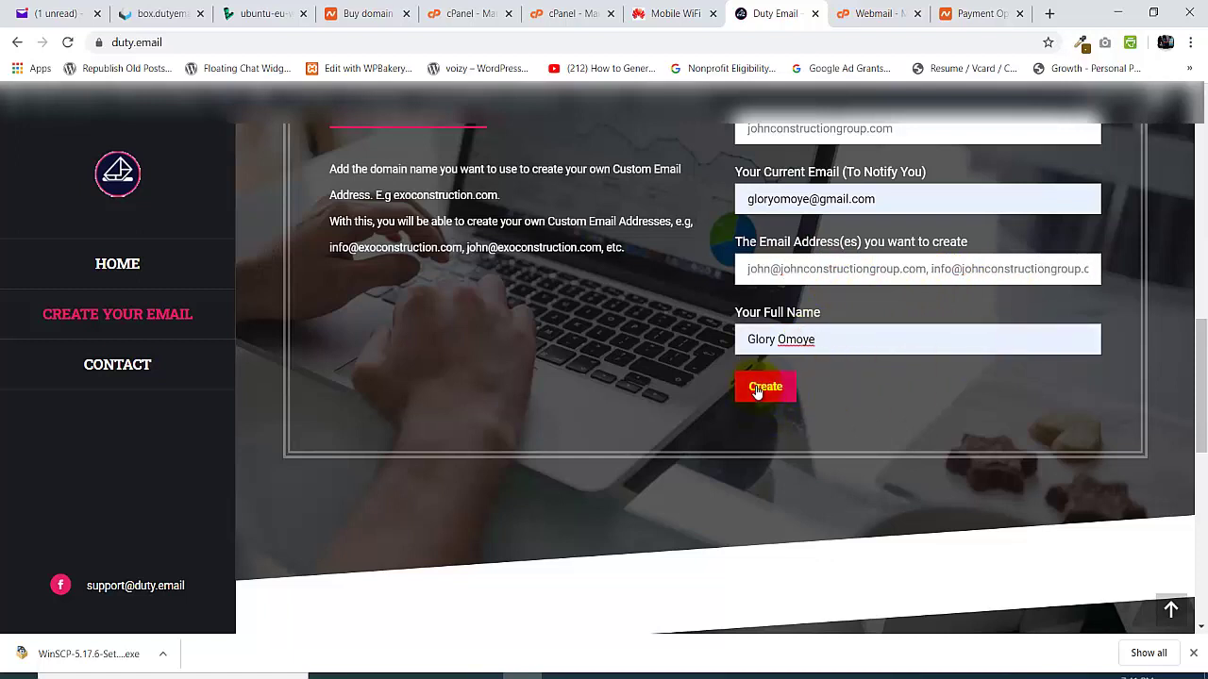
- Submit the johnconstructiongroup.com email request with Create, then return to the Namecheap checkout tab
{"action": "left_click", "coordinate": [756, 390]}
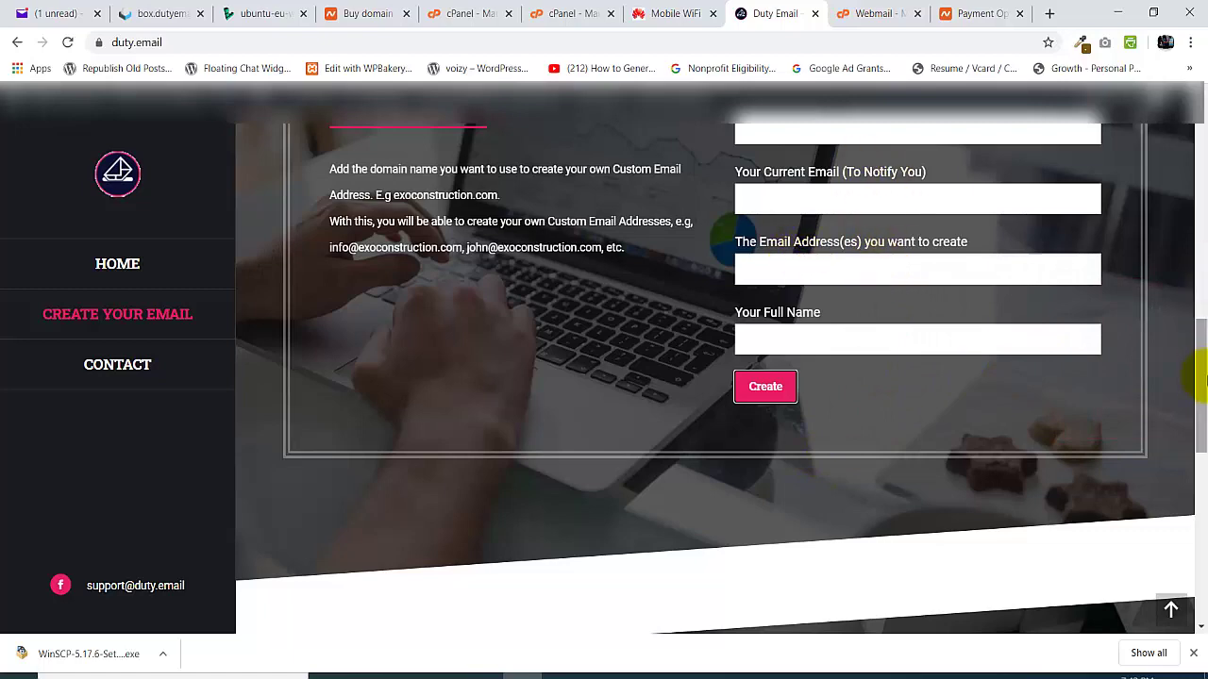
{"action": "scroll", "coordinate": [1204, 377], "scroll_direction": "up", "scroll_amount": 1}
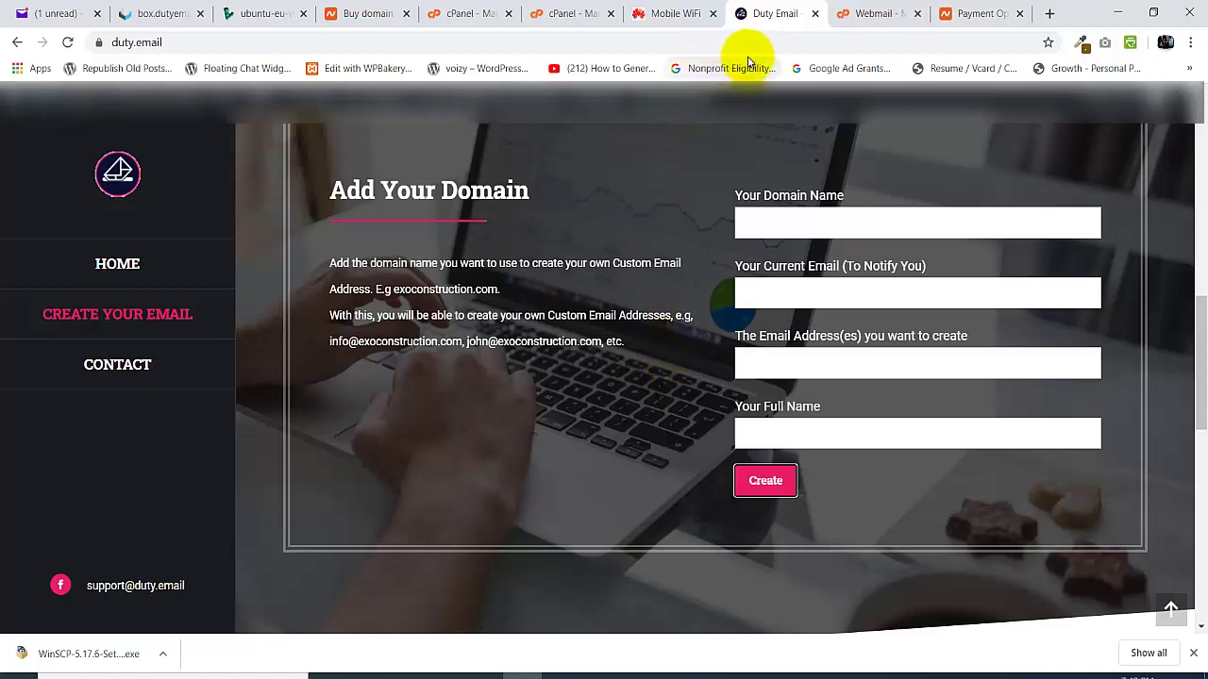
{"action": "left_click", "coordinate": [951, 5]}
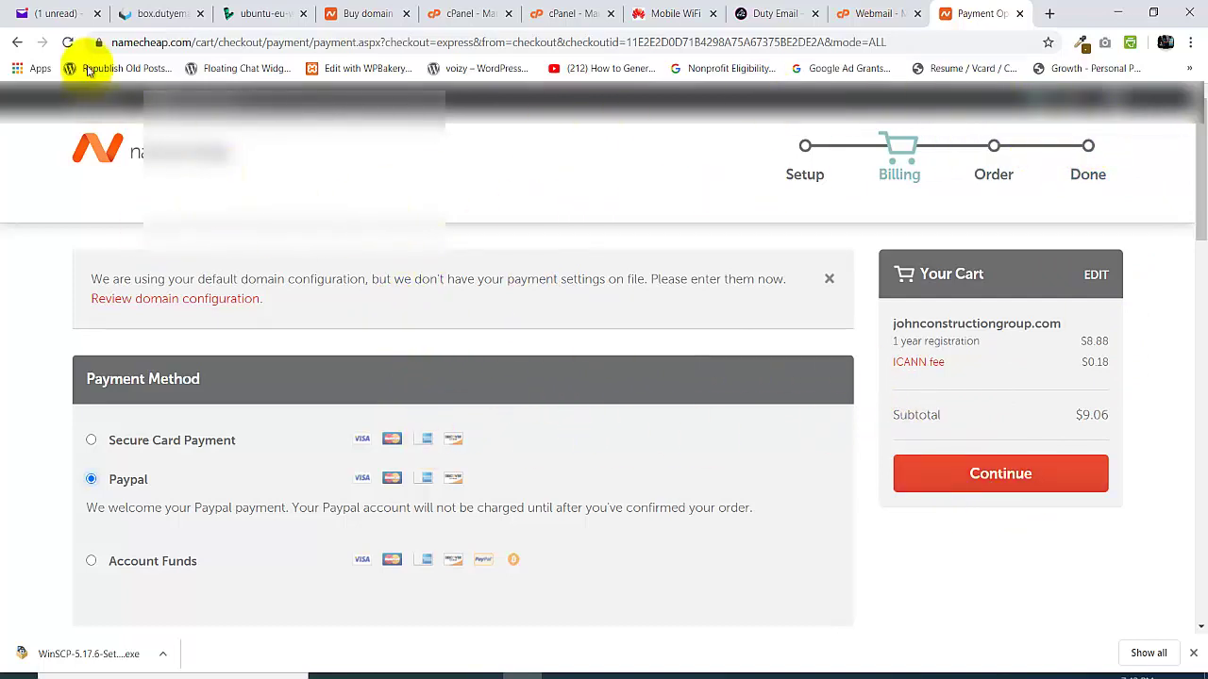
- From the Domain List, open MANAGE for the domain expiring Apr 18, 2021
{"action": "left_click", "coordinate": [207, 275]}
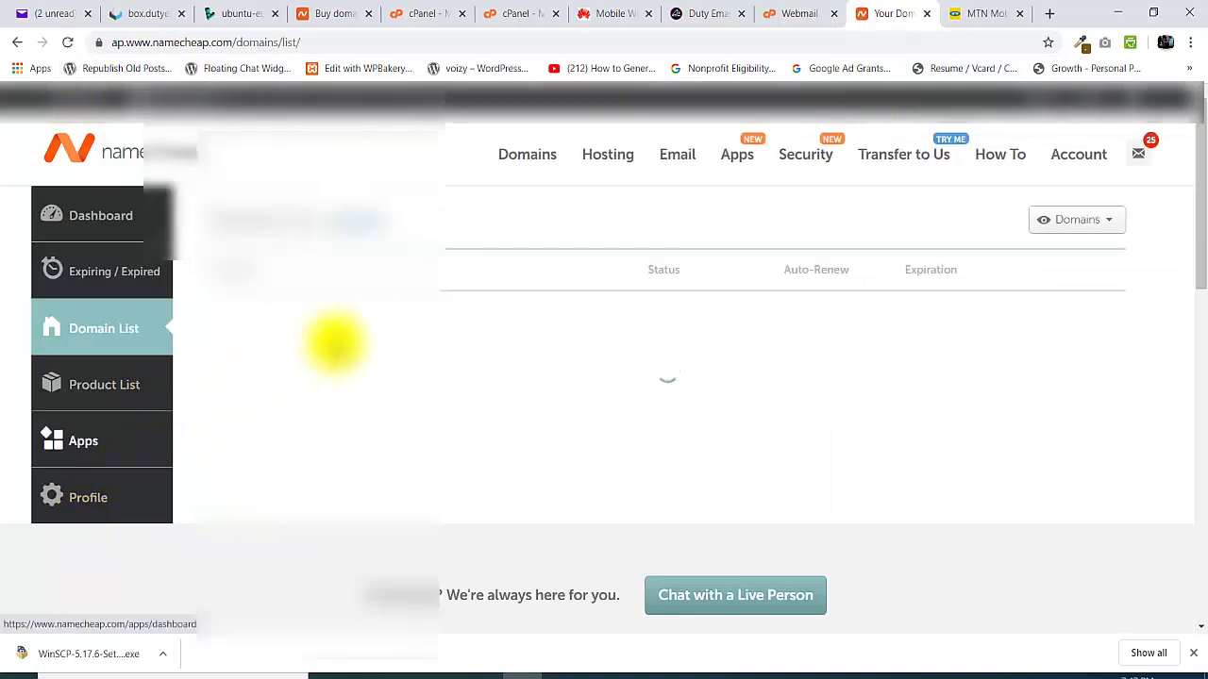
{"action": "left_click", "coordinate": [91, 336]}
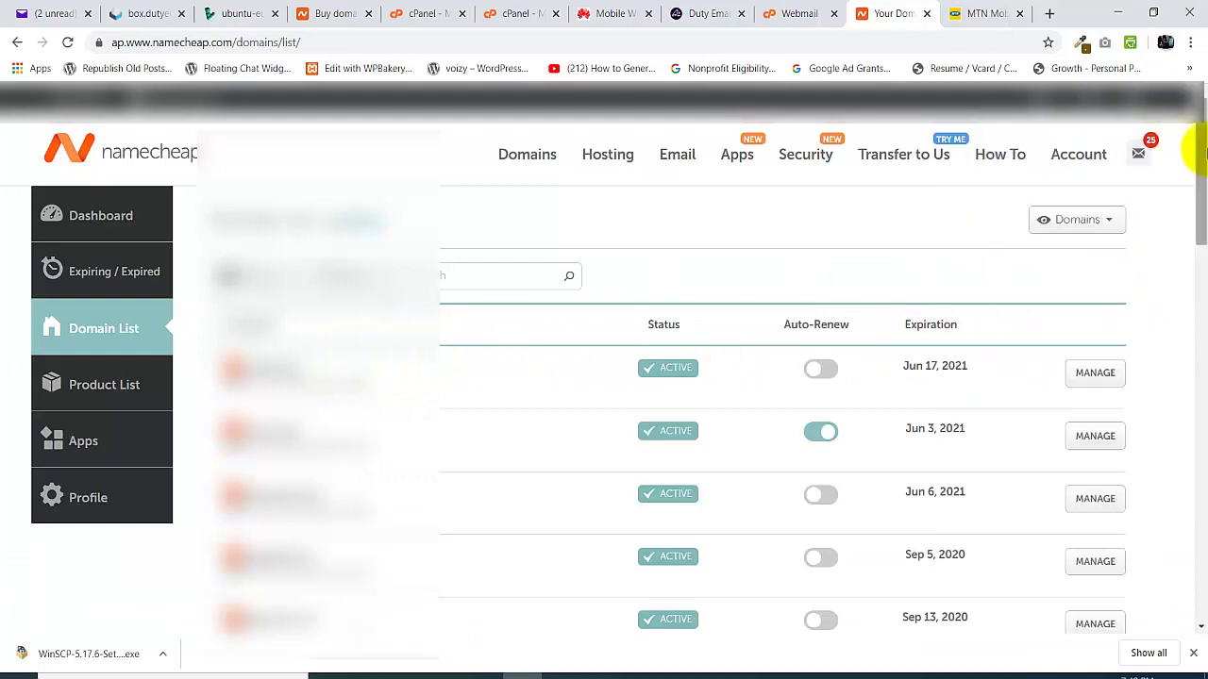
{"action": "left_click_drag", "start_coordinate": [1191, 141], "coordinate": [1193, 234]}
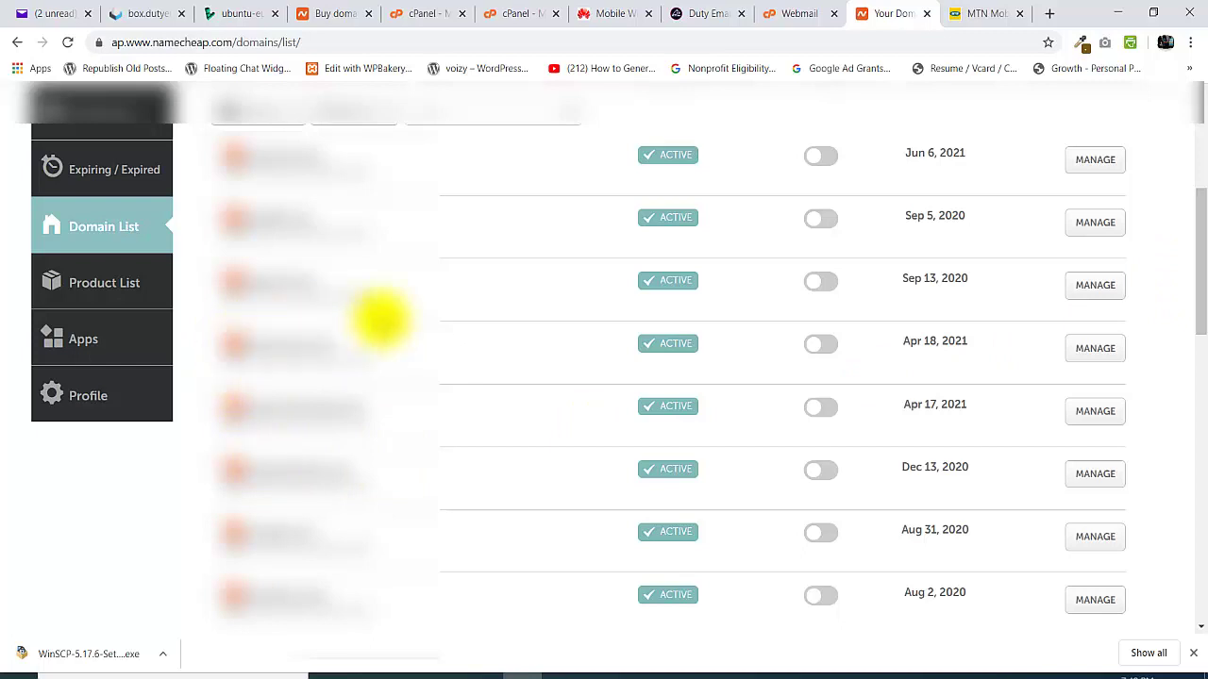
{"action": "scroll", "coordinate": [380, 319], "scroll_direction": "down", "scroll_amount": 1}
{"action": "left_click", "coordinate": [1095, 297]}
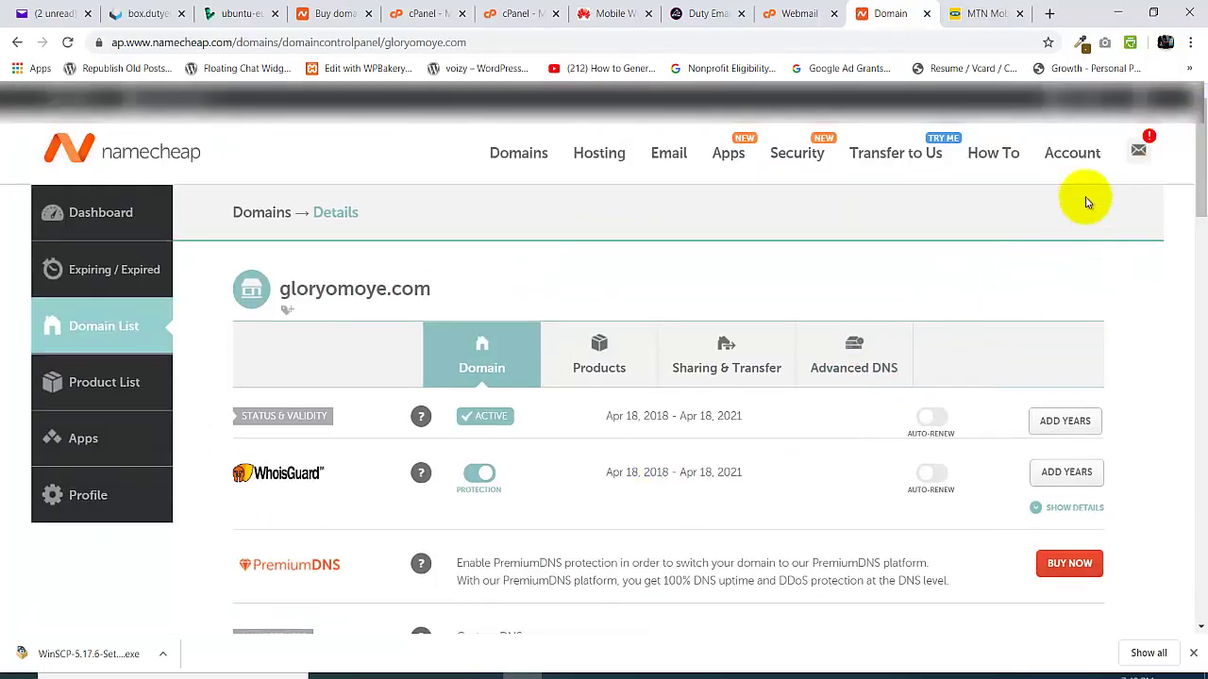
- Keep Custom DNS as the nameserver type, showing the lucy and rajeev Cloudflare nameservers
{"action": "left_click_drag", "start_coordinate": [1196, 140], "coordinate": [1196, 141]}
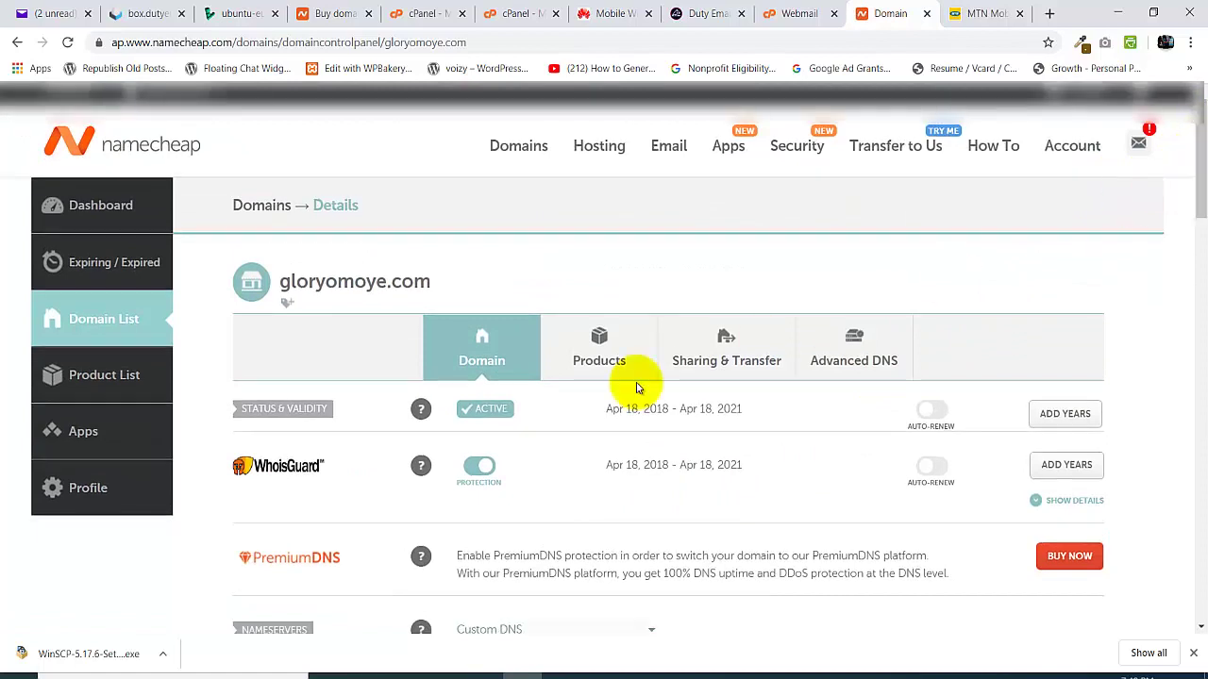
{"action": "scroll", "coordinate": [1192, 150], "scroll_direction": "up", "scroll_amount": 1}
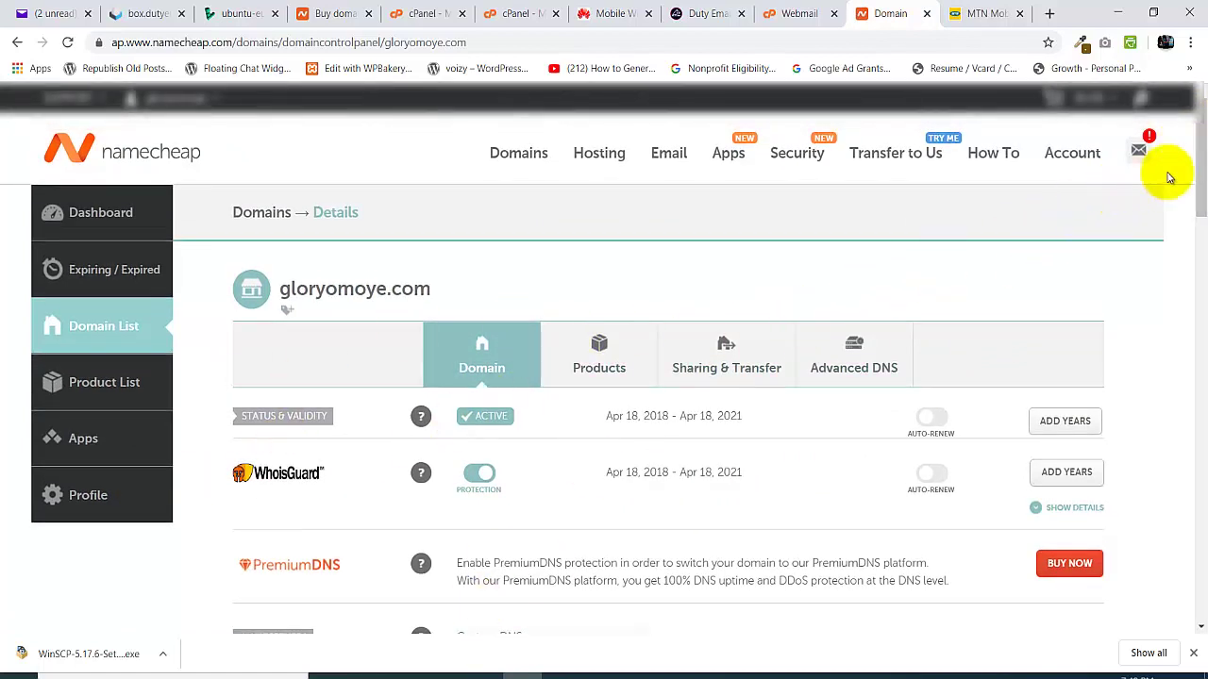
{"action": "left_click_drag", "start_coordinate": [1194, 150], "coordinate": [1198, 243]}
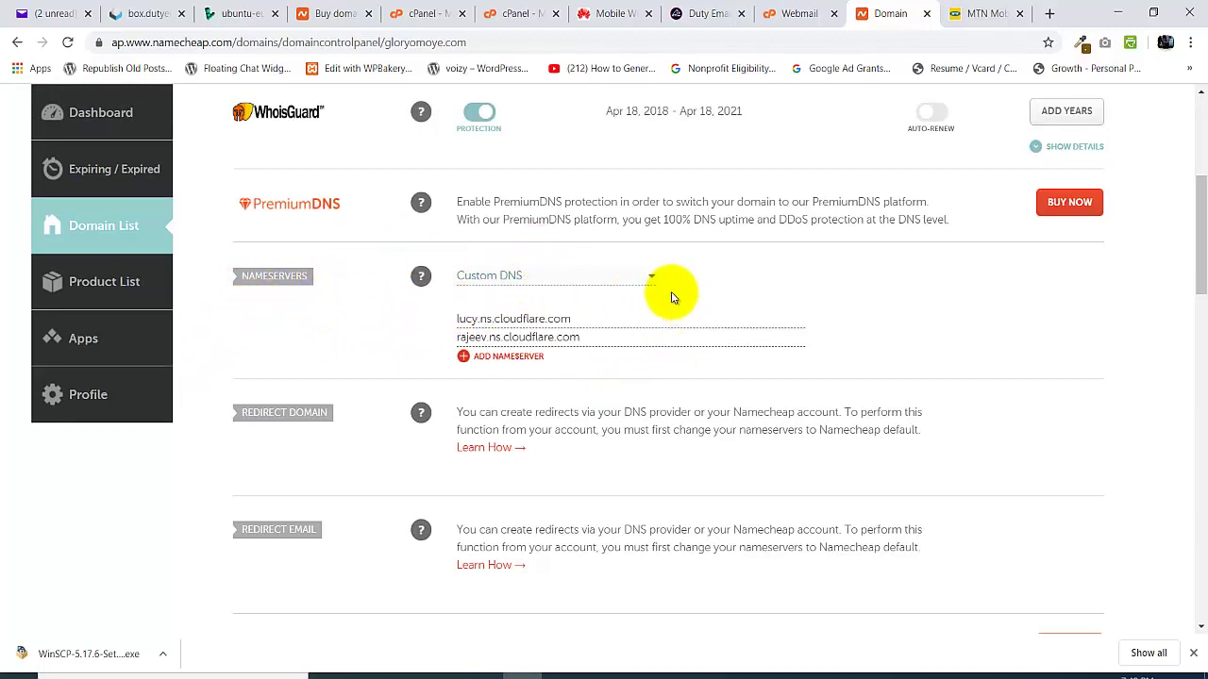
{"action": "left_click", "coordinate": [650, 280]}
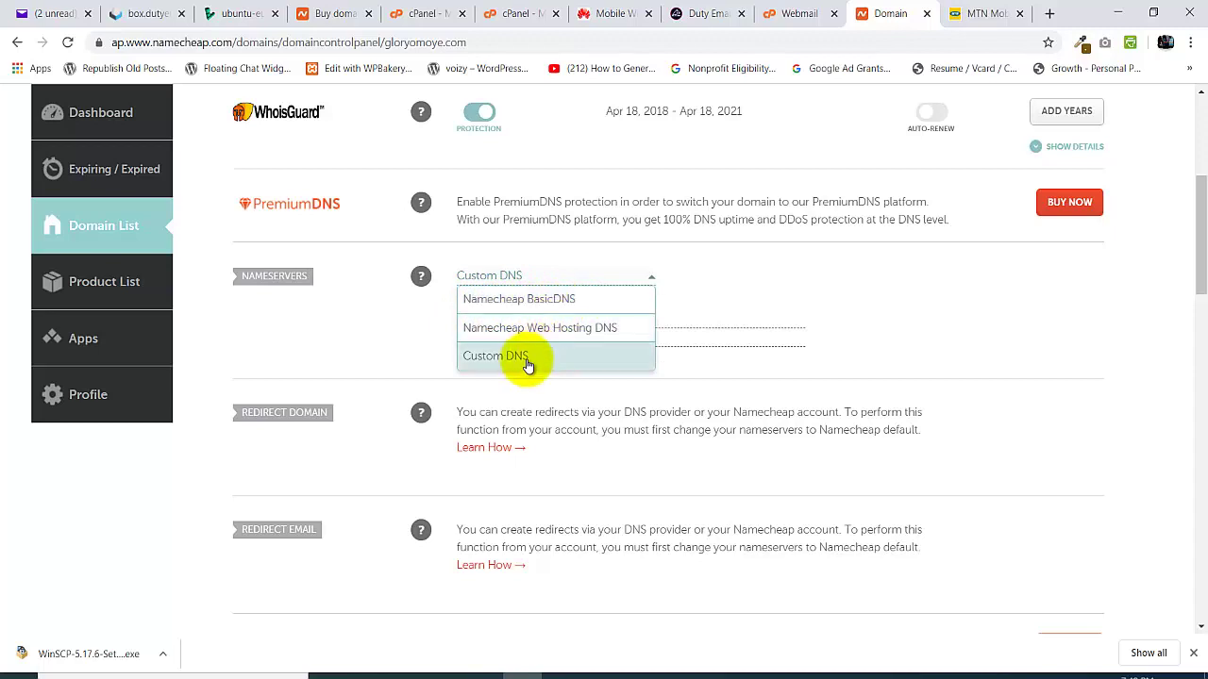
{"action": "left_click", "coordinate": [484, 367]}
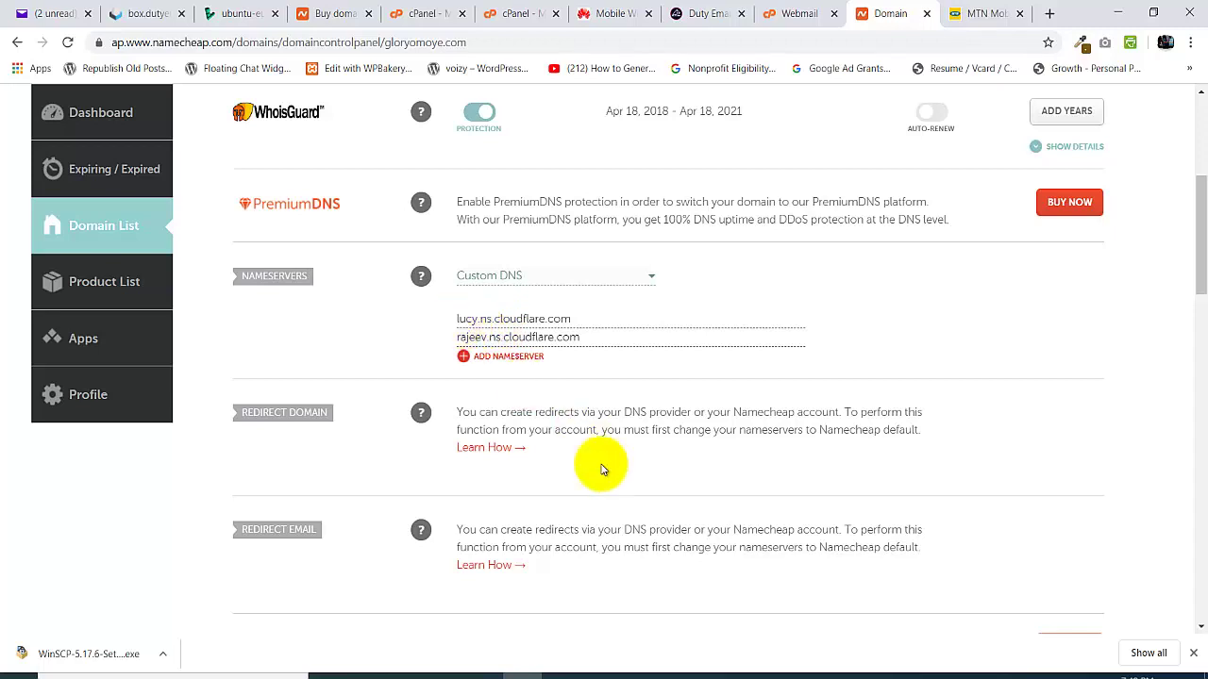
- Replace the first nameserver lucy.ns.cloudflare.com with ns1.box.dutyemail.com copied from Notepad
{"action": "left_click", "coordinate": [559, 673]}
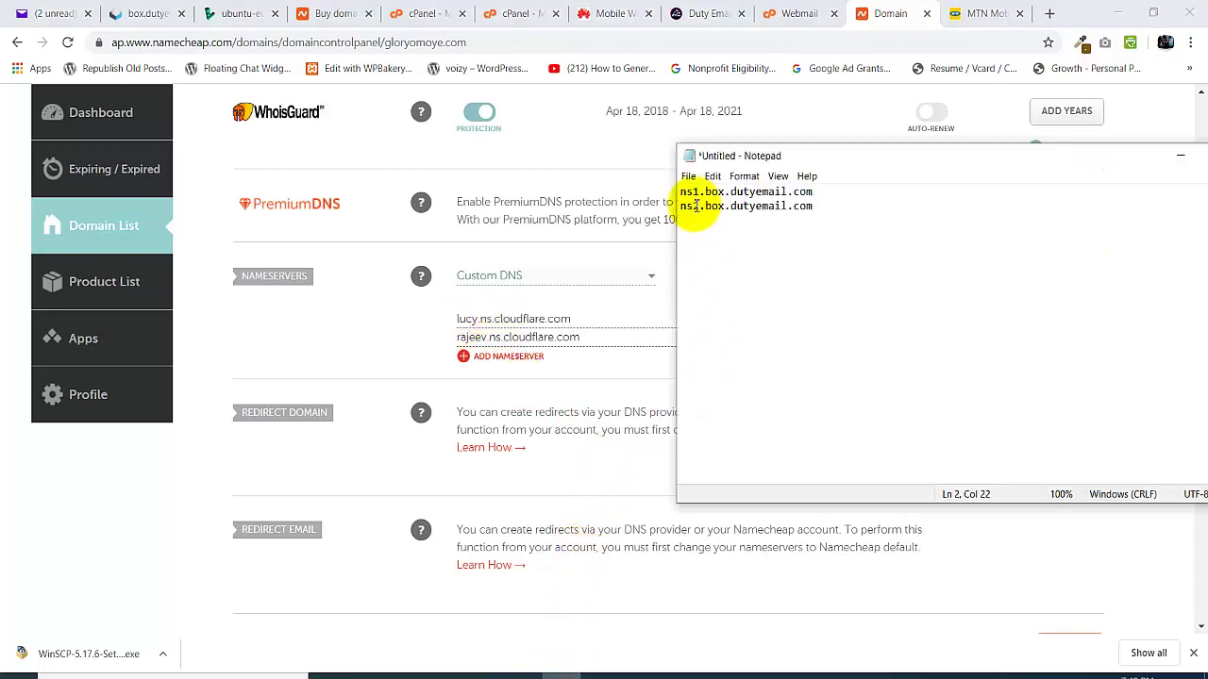
{"action": "left_click_drag", "start_coordinate": [680, 190], "coordinate": [809, 193]}
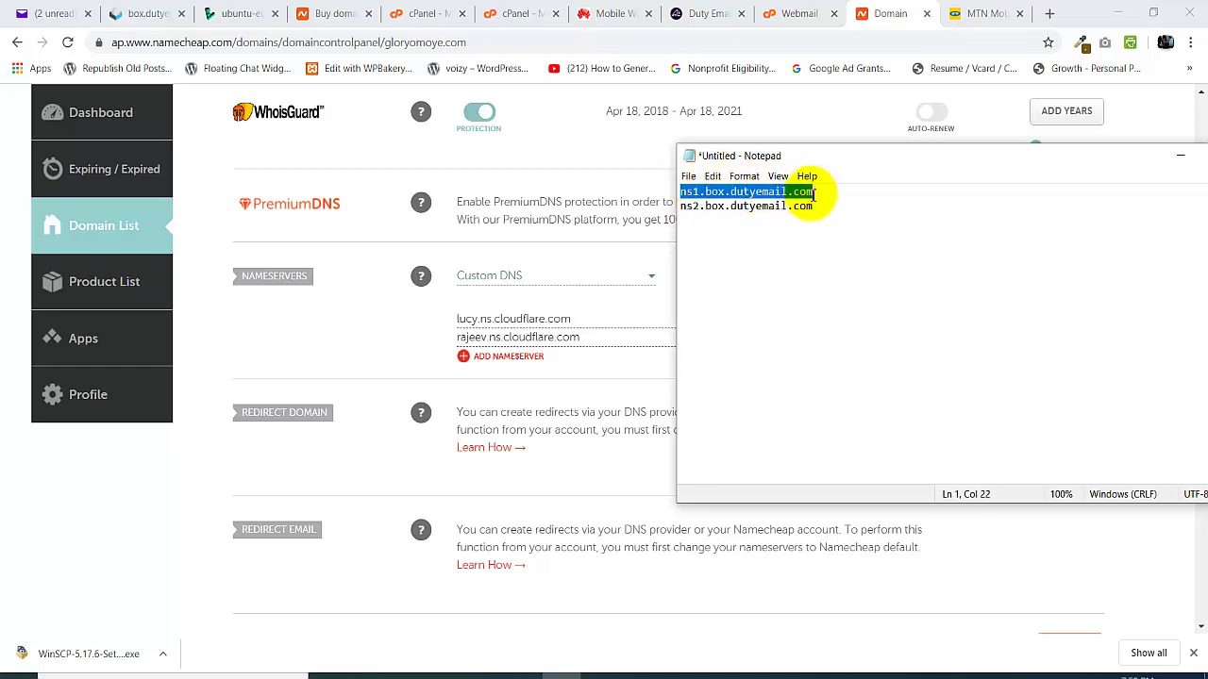
{"action": "right_click", "coordinate": [770, 192]}
{"action": "left_click", "coordinate": [799, 237]}
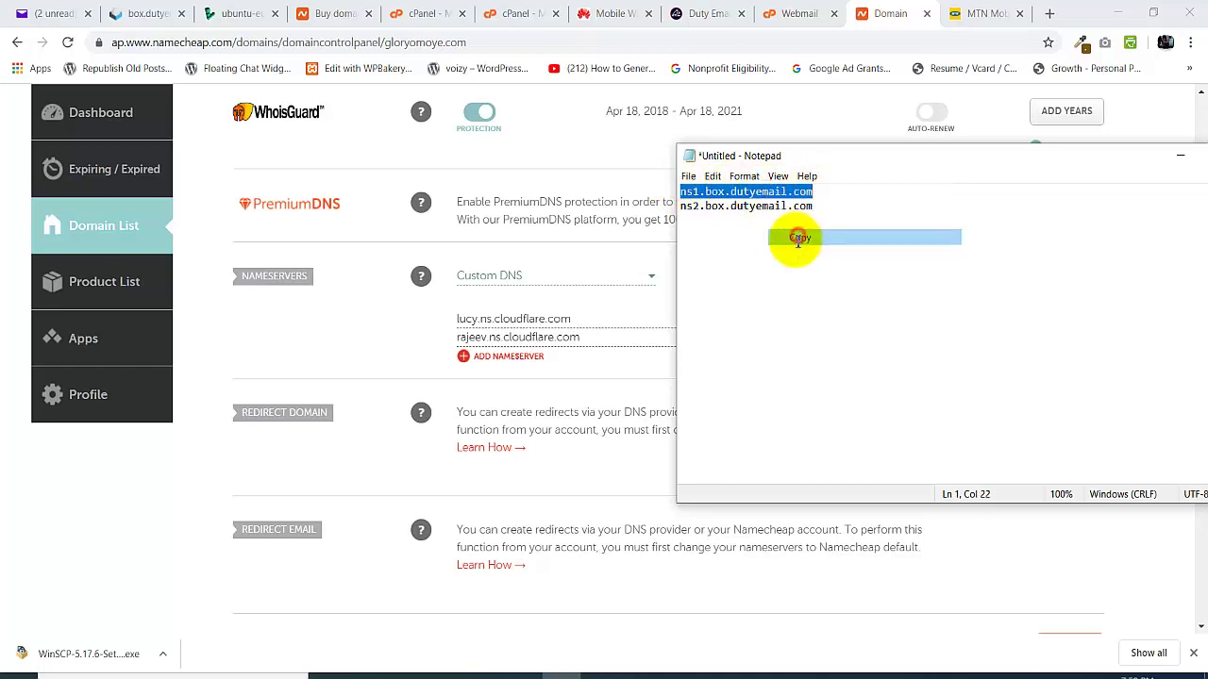
{"action": "left_click", "coordinate": [456, 321]}
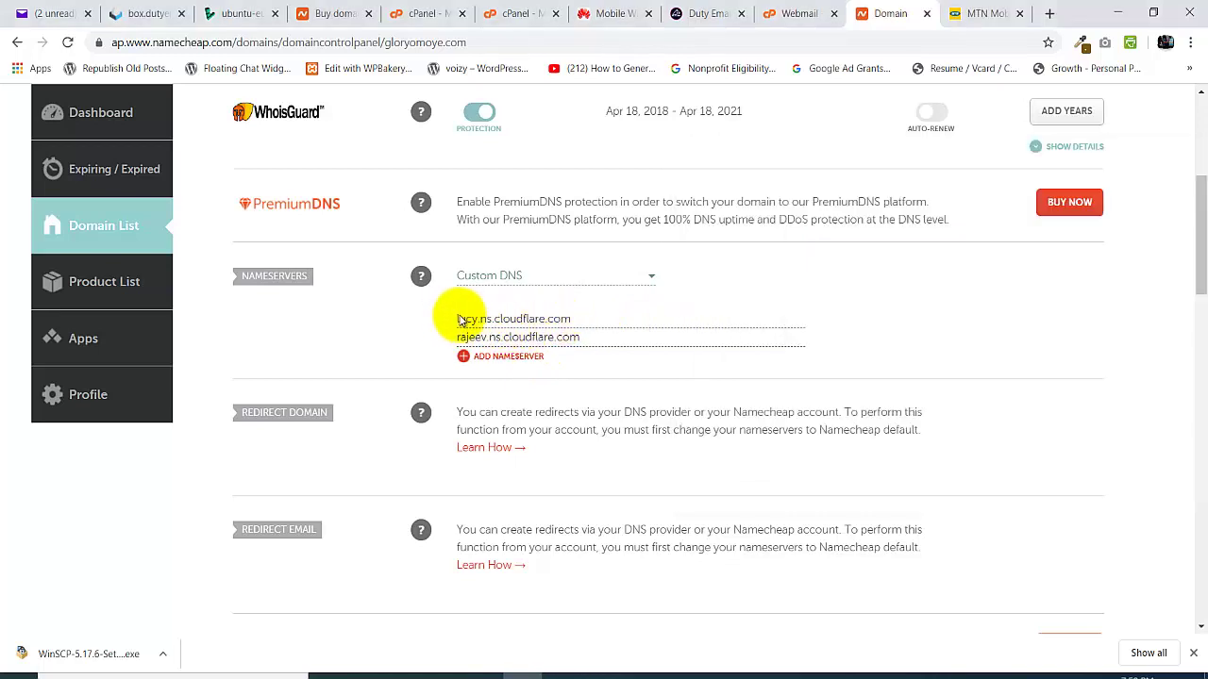
{"action": "left_click_drag", "start_coordinate": [457, 318], "coordinate": [641, 311]}
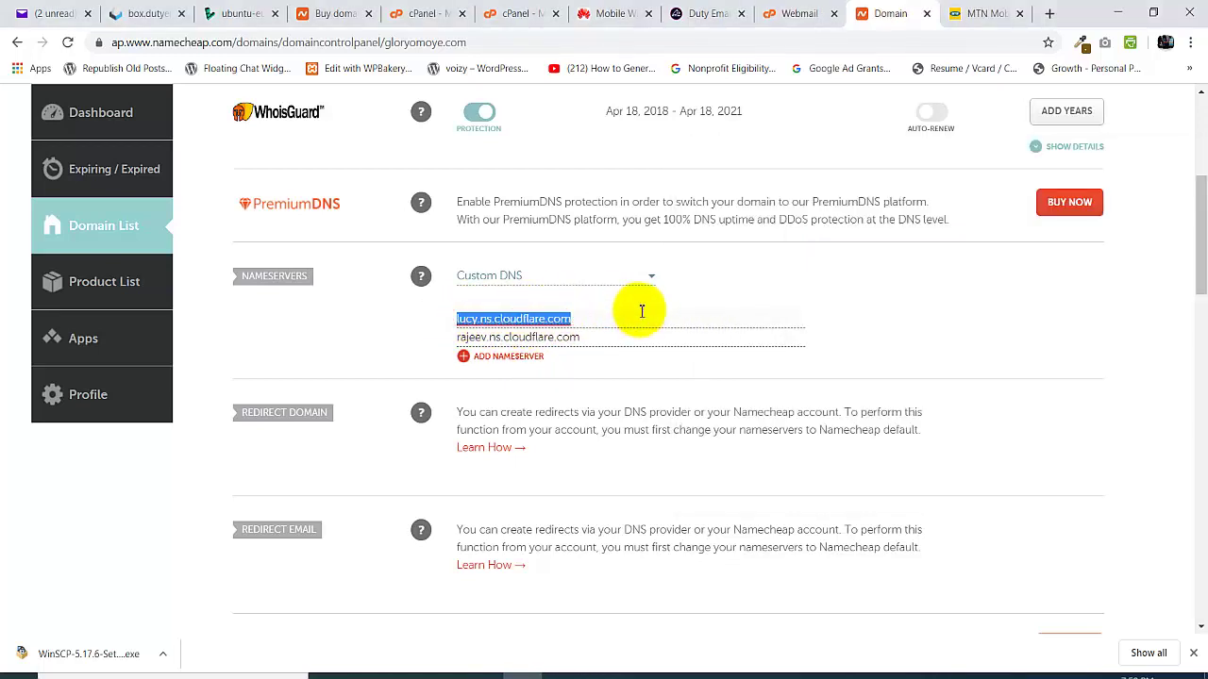
{"action": "key", "text": "ctrl+v"}
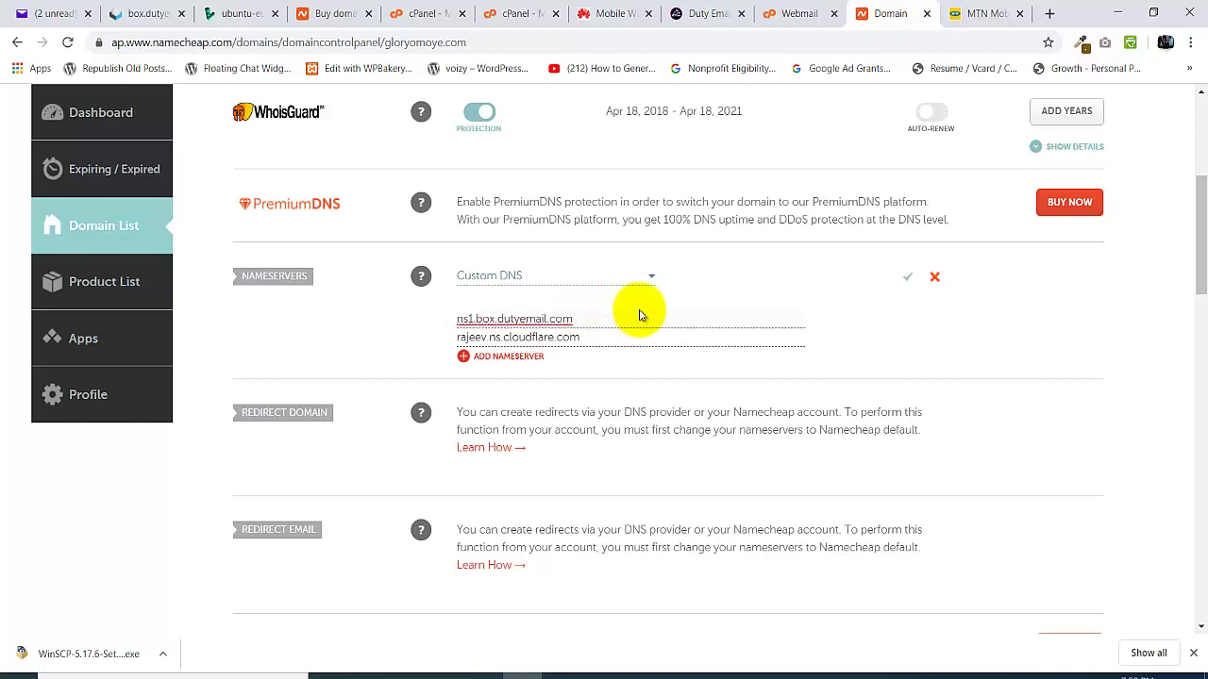
- Replace the second nameserver rajeev.ns.cloudflare.com with ns2.box.dutyemail.com copied from Notepad
{"action": "left_click", "coordinate": [567, 672]}
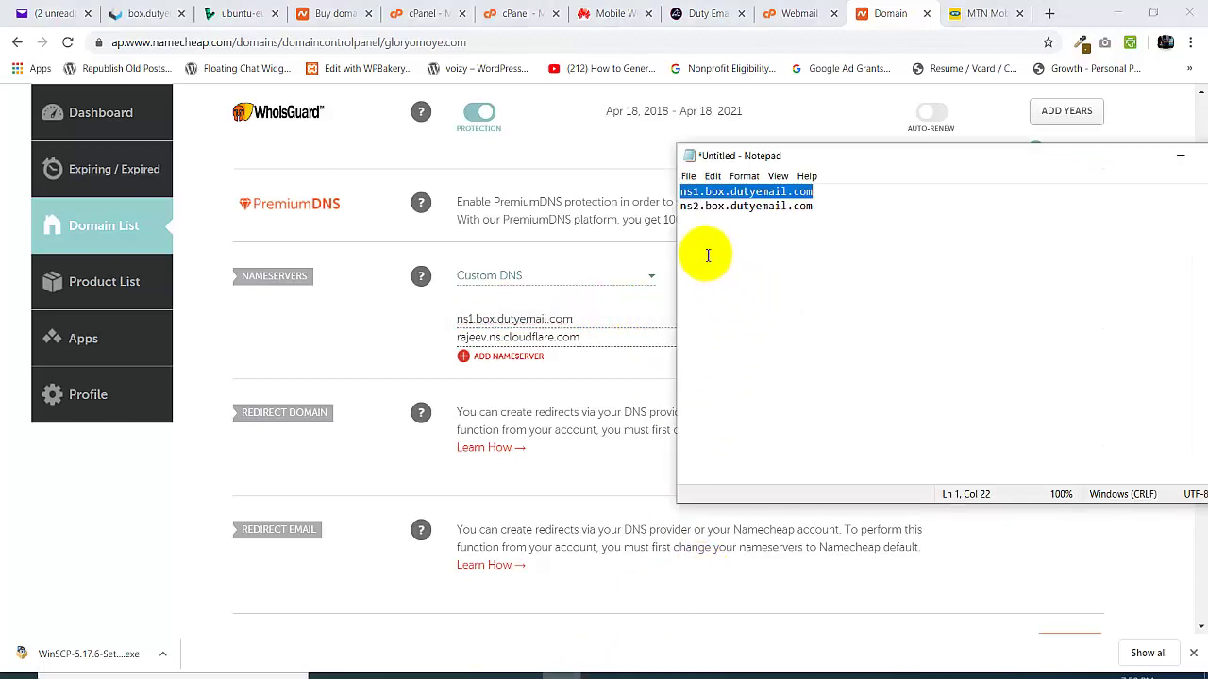
{"action": "left_click_drag", "start_coordinate": [680, 207], "coordinate": [813, 204]}
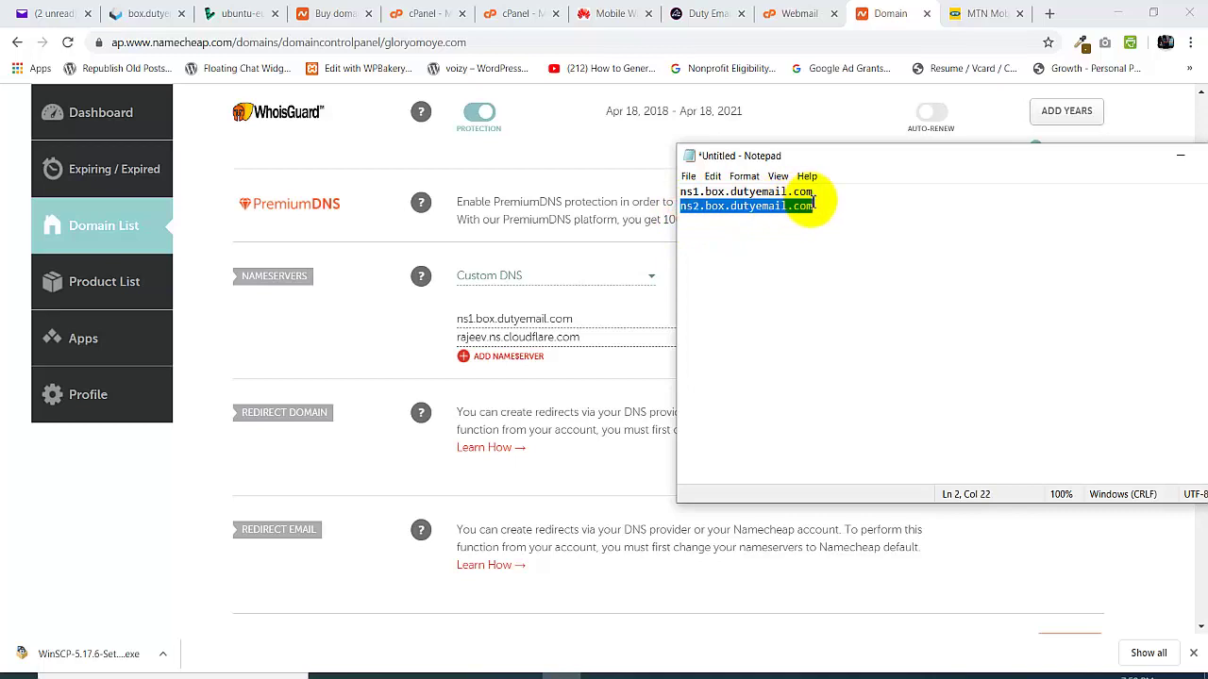
{"action": "right_click", "coordinate": [795, 204]}
{"action": "left_click", "coordinate": [823, 245]}
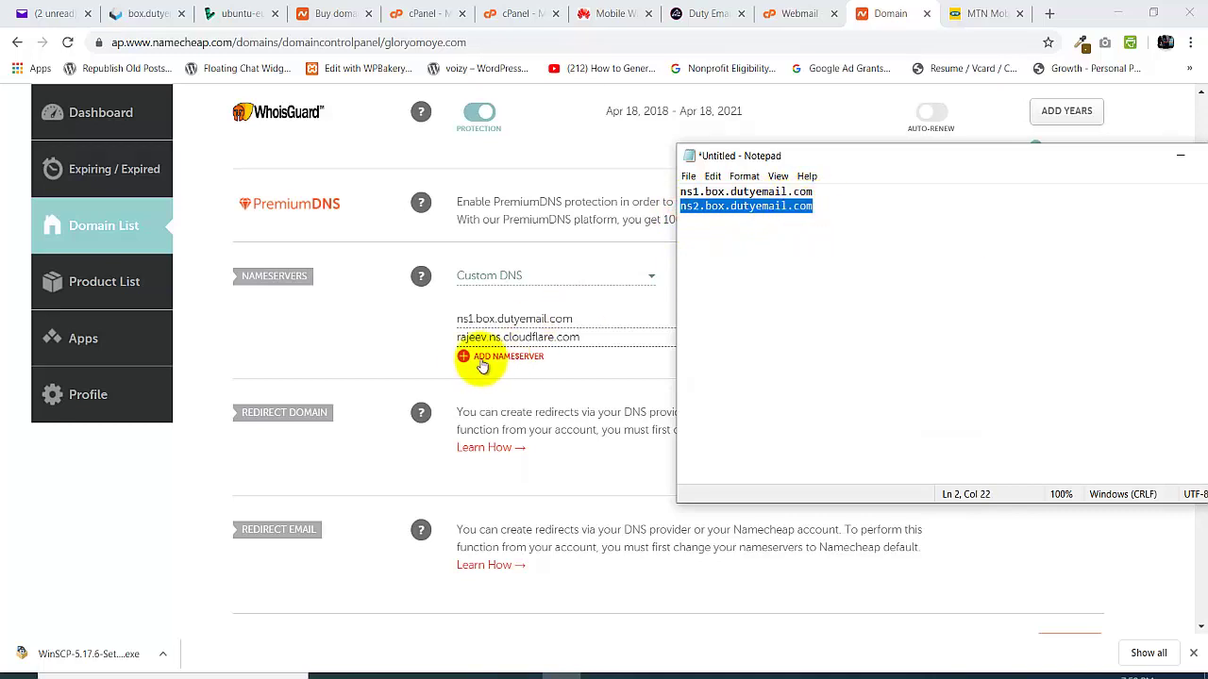
{"action": "left_click", "coordinate": [458, 337]}
{"action": "left_click_drag", "start_coordinate": [452, 336], "coordinate": [599, 341]}
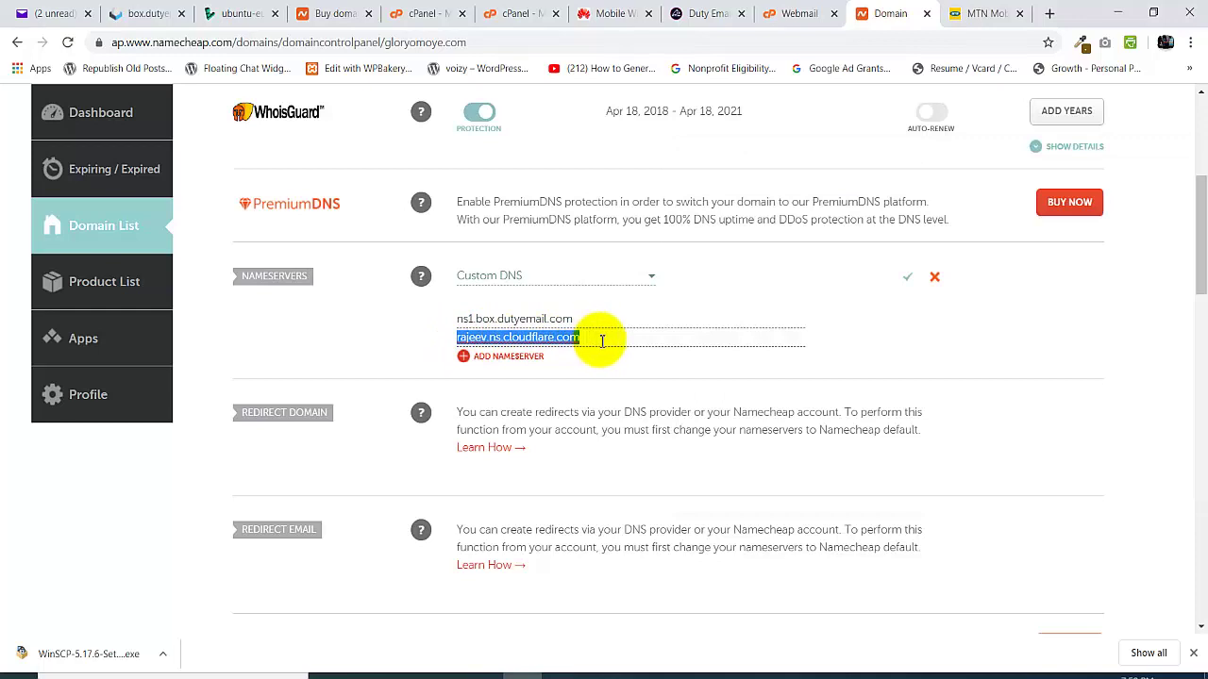
{"action": "key", "text": "ctrl+v"}
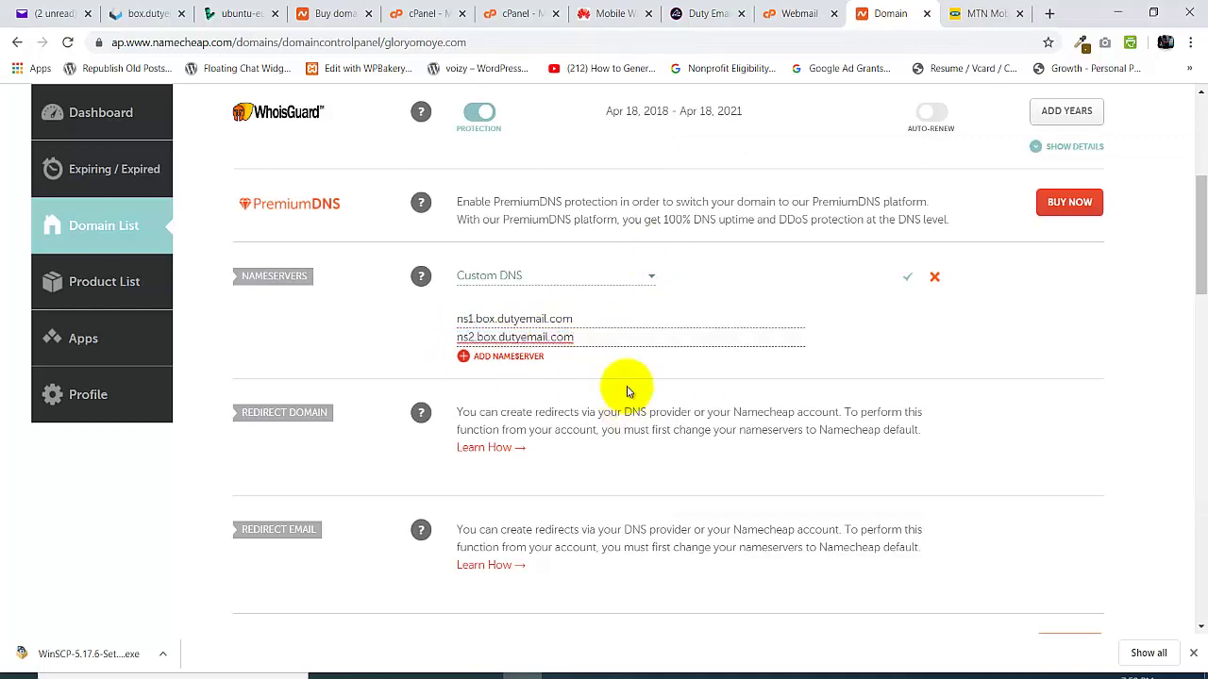
- Confirm the ns1/ns2.box.dutyemail.com nameservers with the green check mark; updates take up to 48 hours
{"action": "left_click", "coordinate": [905, 279]}
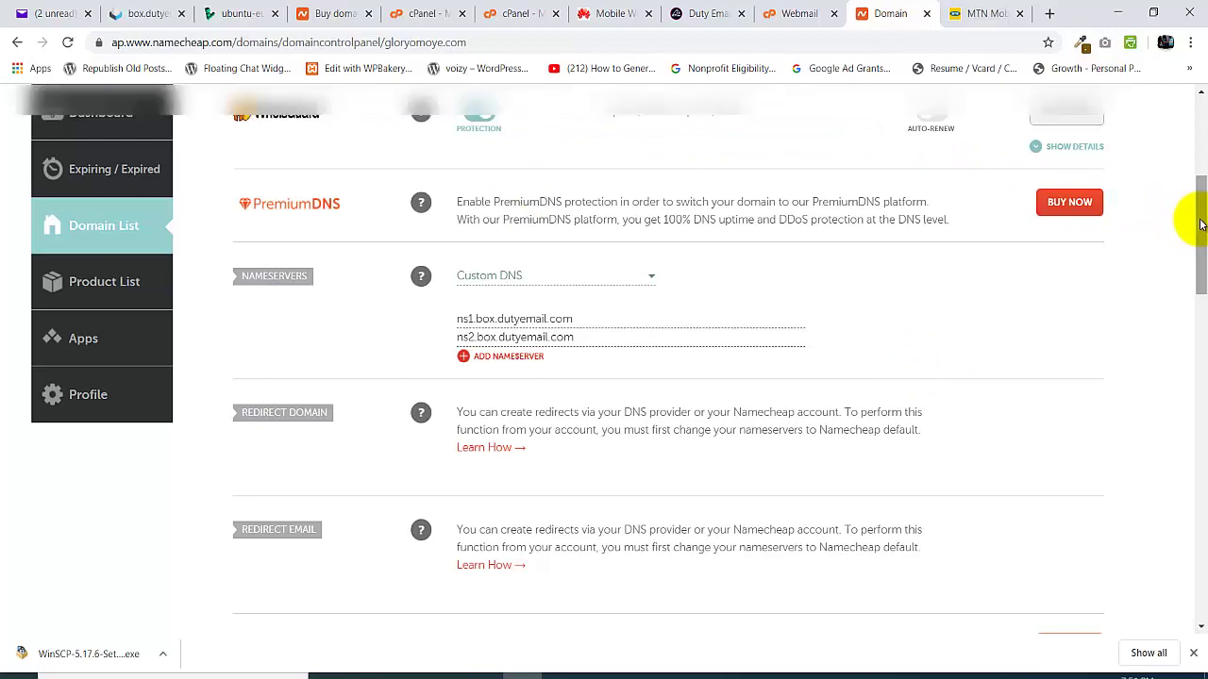
{"action": "left_click_drag", "start_coordinate": [1200, 223], "coordinate": [1194, 122]}
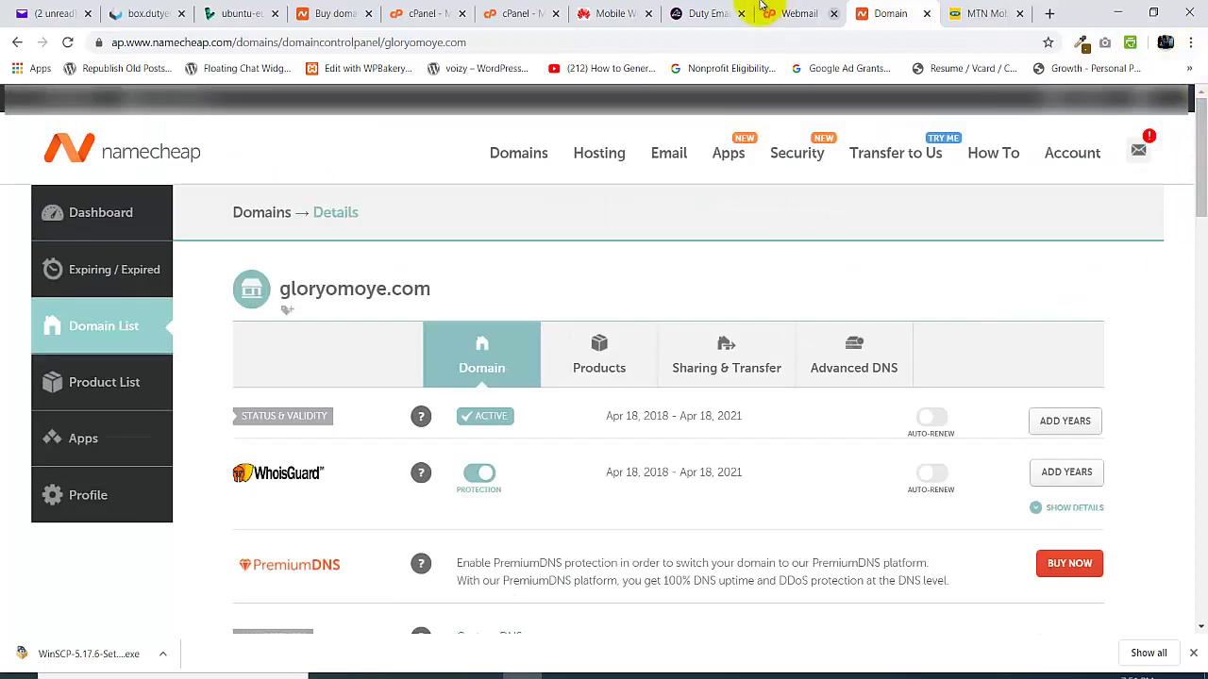
{"action": "left_click", "coordinate": [706, 13]}
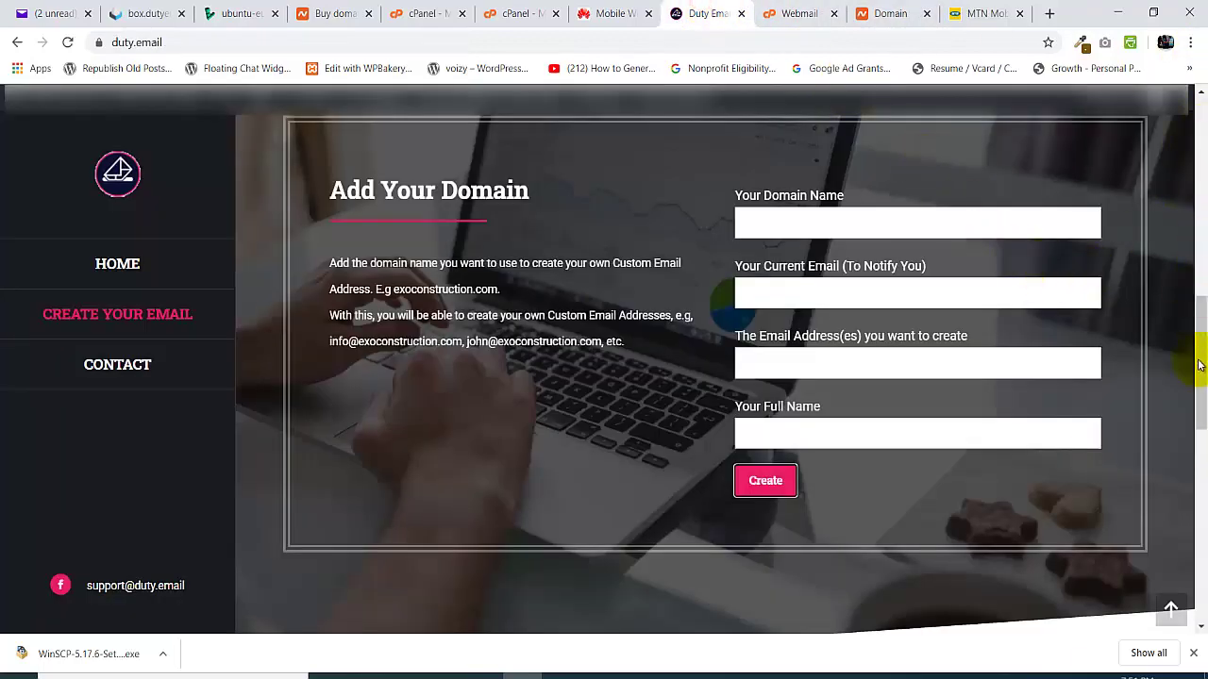
{"action": "left_click_drag", "start_coordinate": [1202, 371], "coordinate": [1201, 156]}
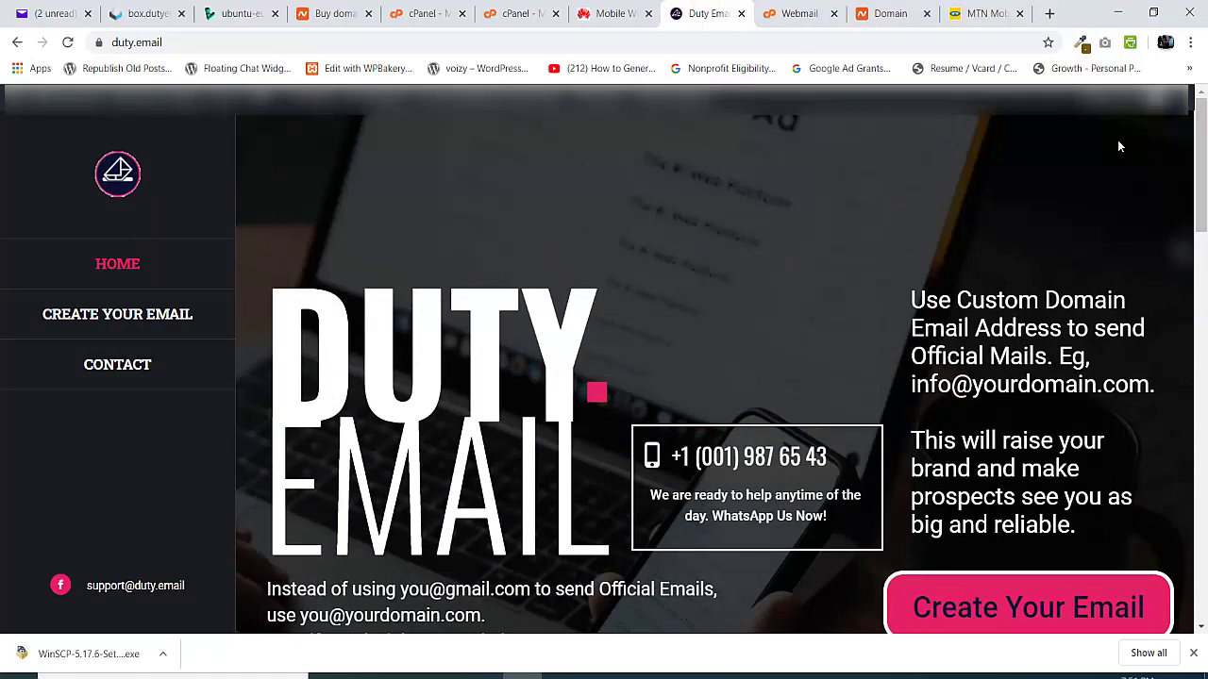
{"action": "left_click_drag", "start_coordinate": [1201, 169], "coordinate": [1201, 224]}
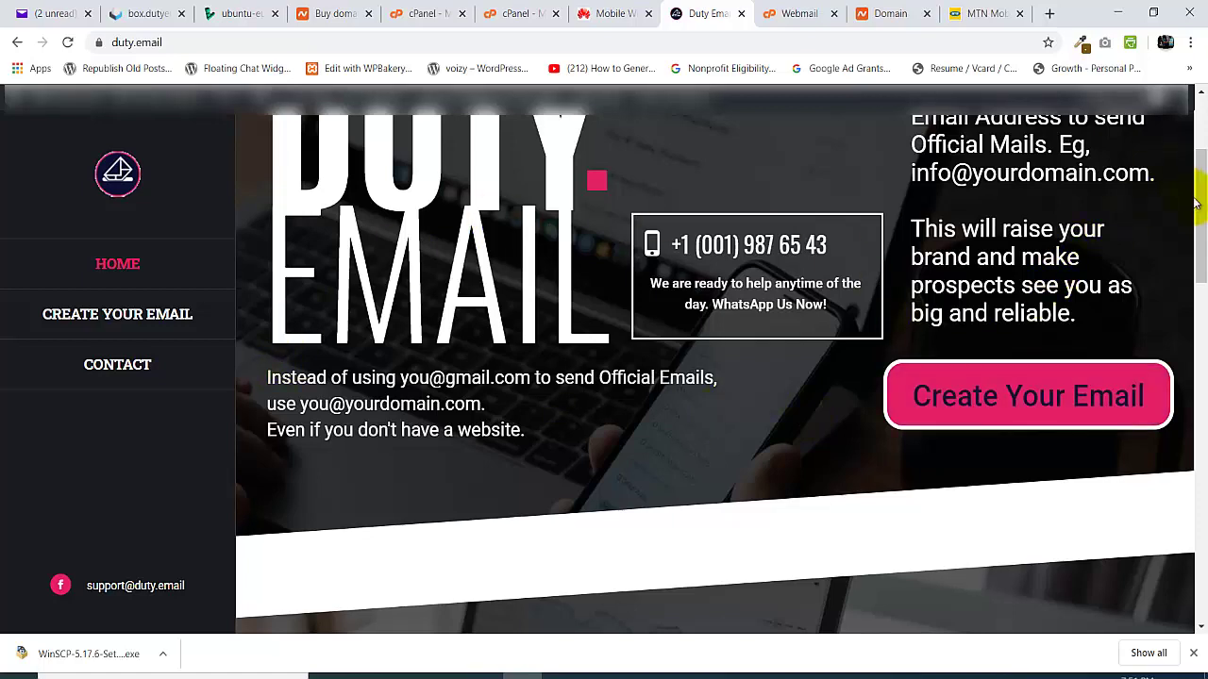
{"action": "left_click_drag", "start_coordinate": [1194, 201], "coordinate": [1201, 156]}
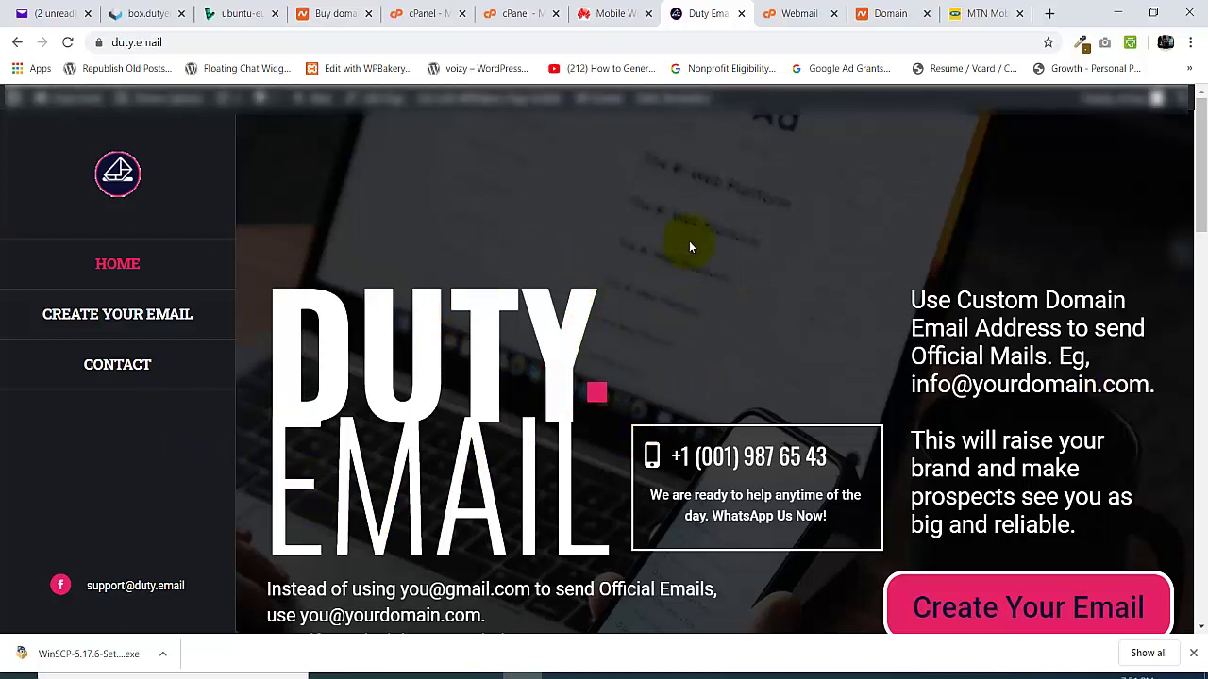
{"action": "left_click", "coordinate": [859, 13]}
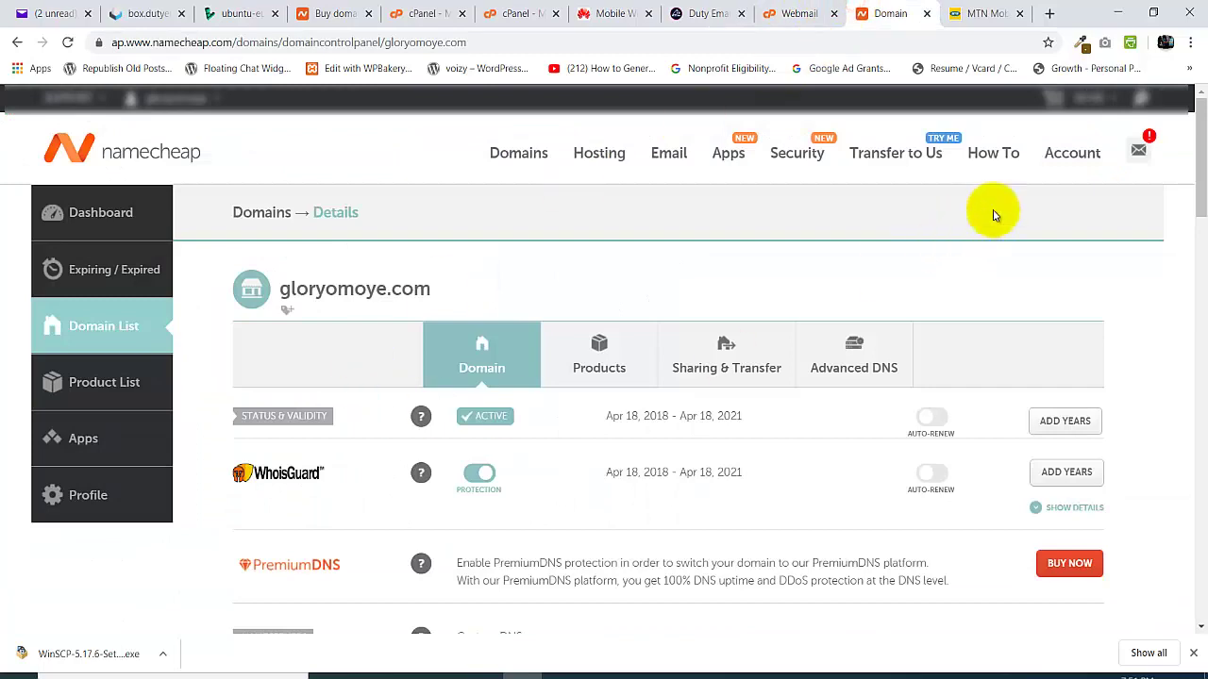
- Check the Nameservers section, then switch to the box.dutyemail.com webmail tab with Ctrl+2
{"action": "left_click_drag", "start_coordinate": [1198, 142], "coordinate": [1200, 243]}
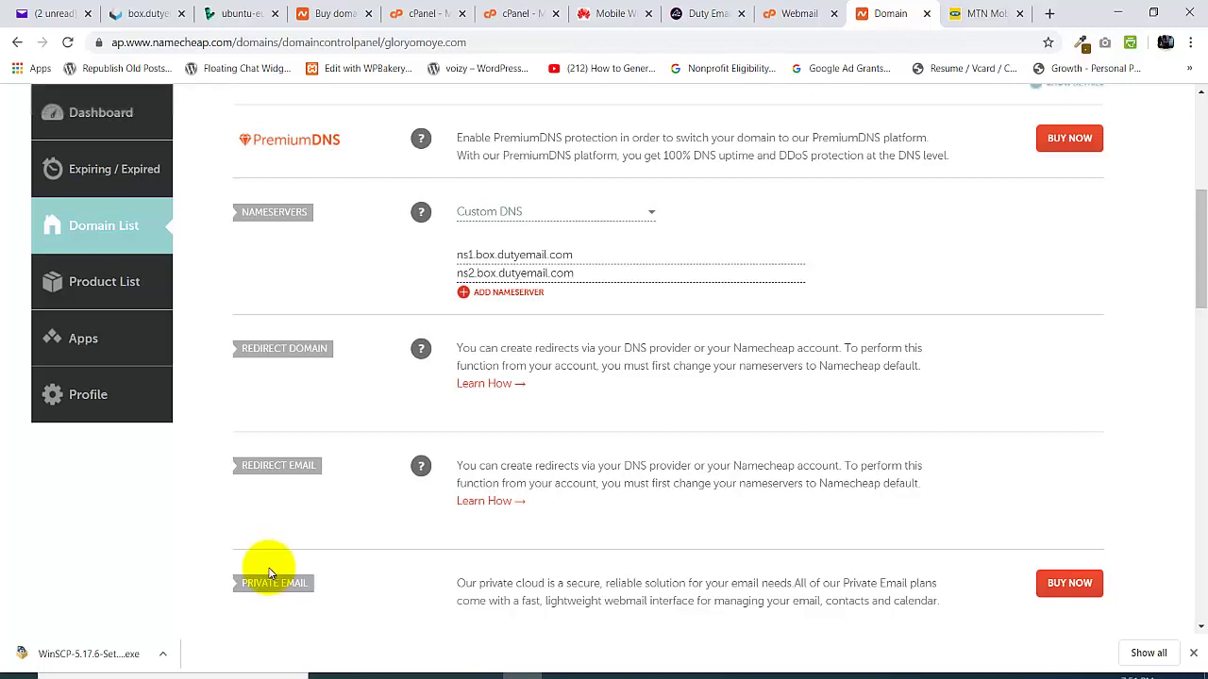
{"action": "key", "text": "ctrl+2"}
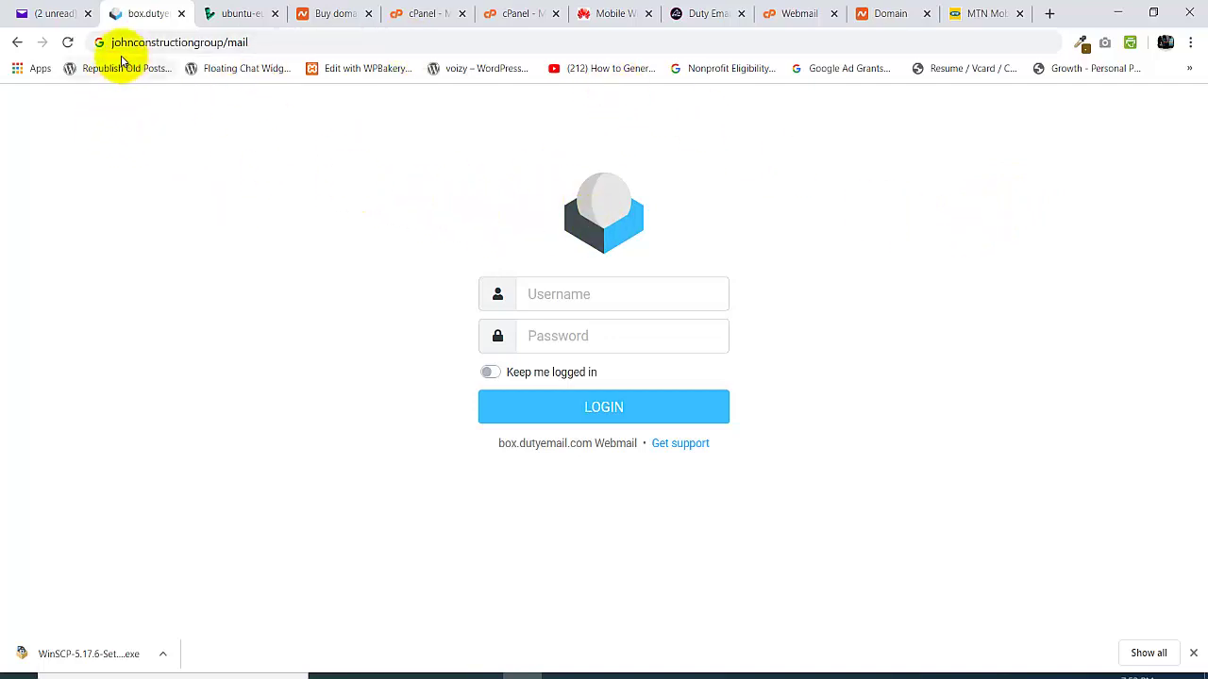
- Correct the address to johnconstructiongroup.com/mail so the Roundcube login loads
{"action": "left_click", "coordinate": [223, 42]}
{"action": "left_click", "coordinate": [226, 42]}
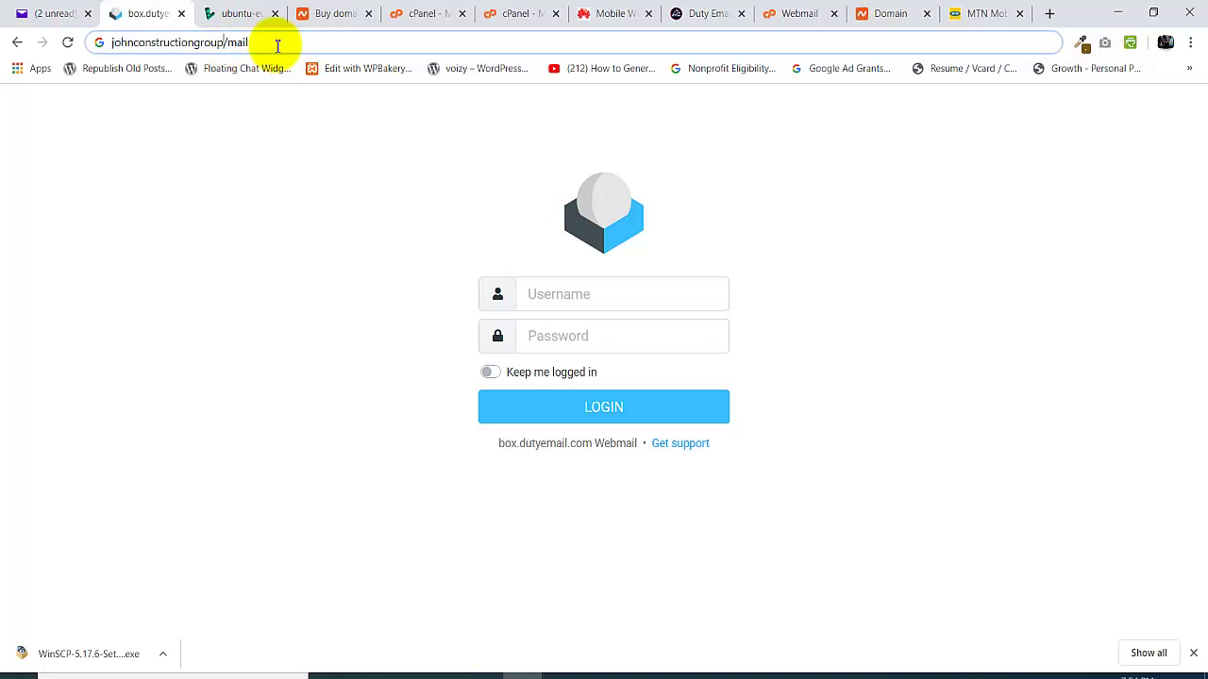
{"action": "left_click", "coordinate": [278, 45]}
{"action": "key", "text": "Left"}
{"action": "key", "text": "Left"}
{"action": "key", "text": "Left"}
{"action": "key", "text": "Left"}
{"action": "key", "text": "Left"}
{"action": "type", "text": ".com"}
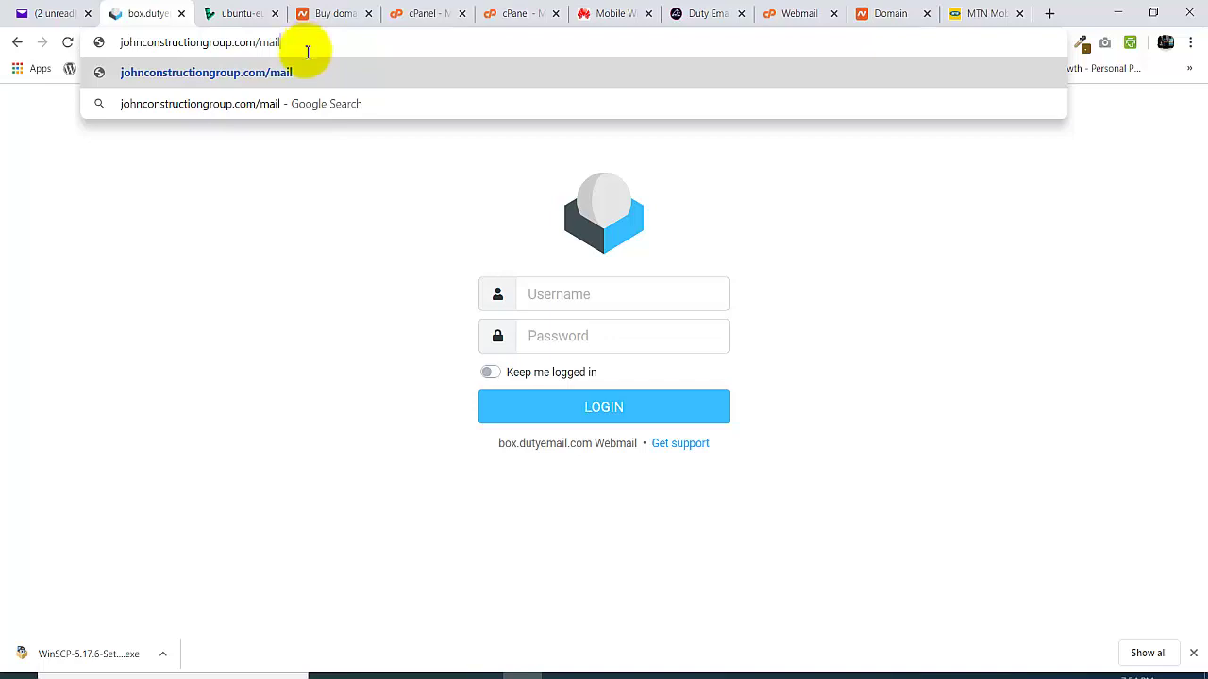
{"action": "left_click", "coordinate": [156, 248]}
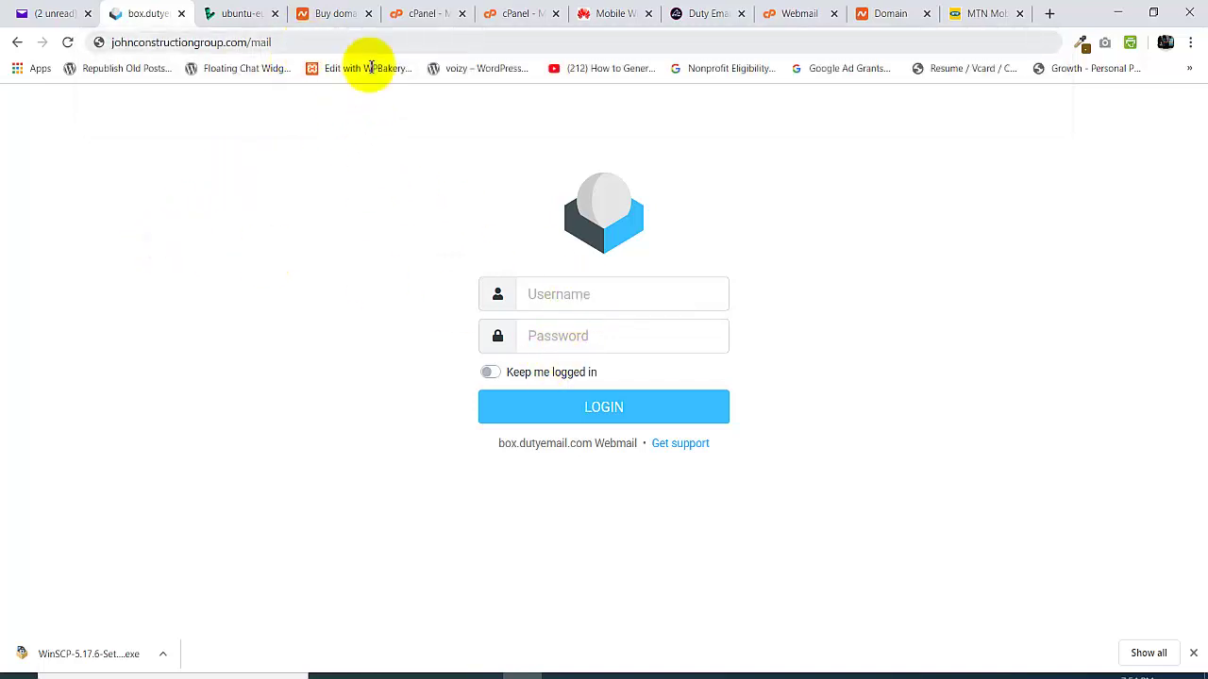
- Log in with the full johnconstructiongroup.com email address and password, dismissing the save-password prompt
{"action": "left_click", "coordinate": [606, 285]}
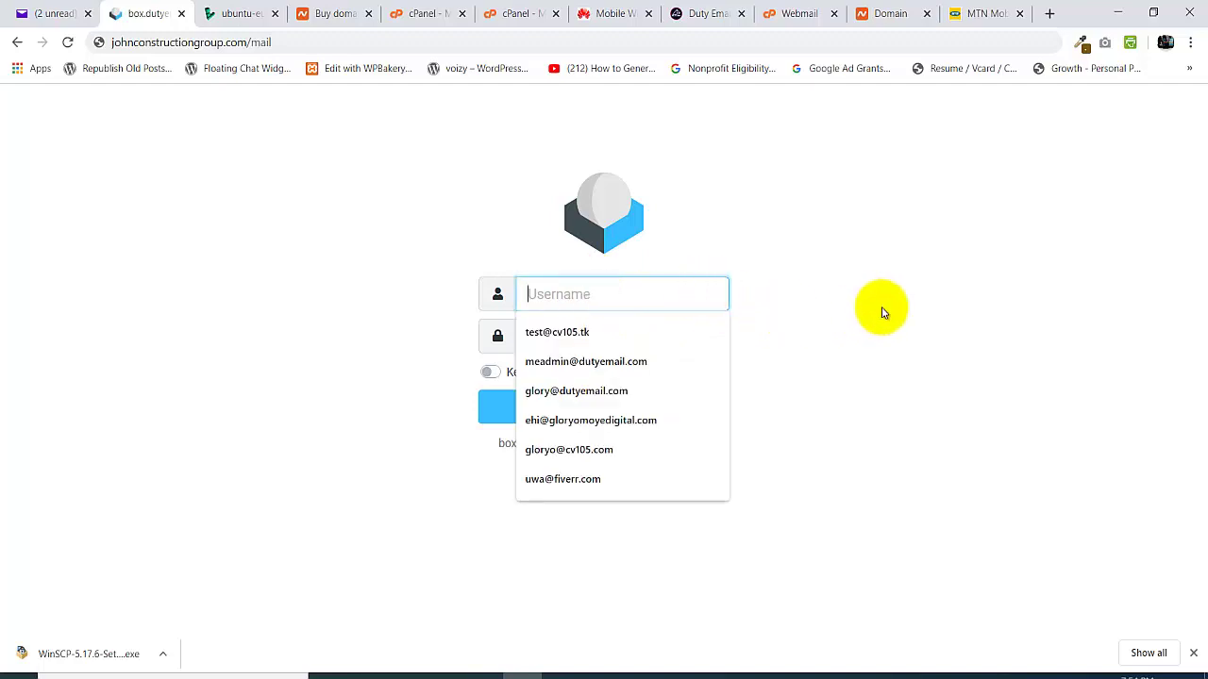
{"action": "left_click", "coordinate": [881, 312]}
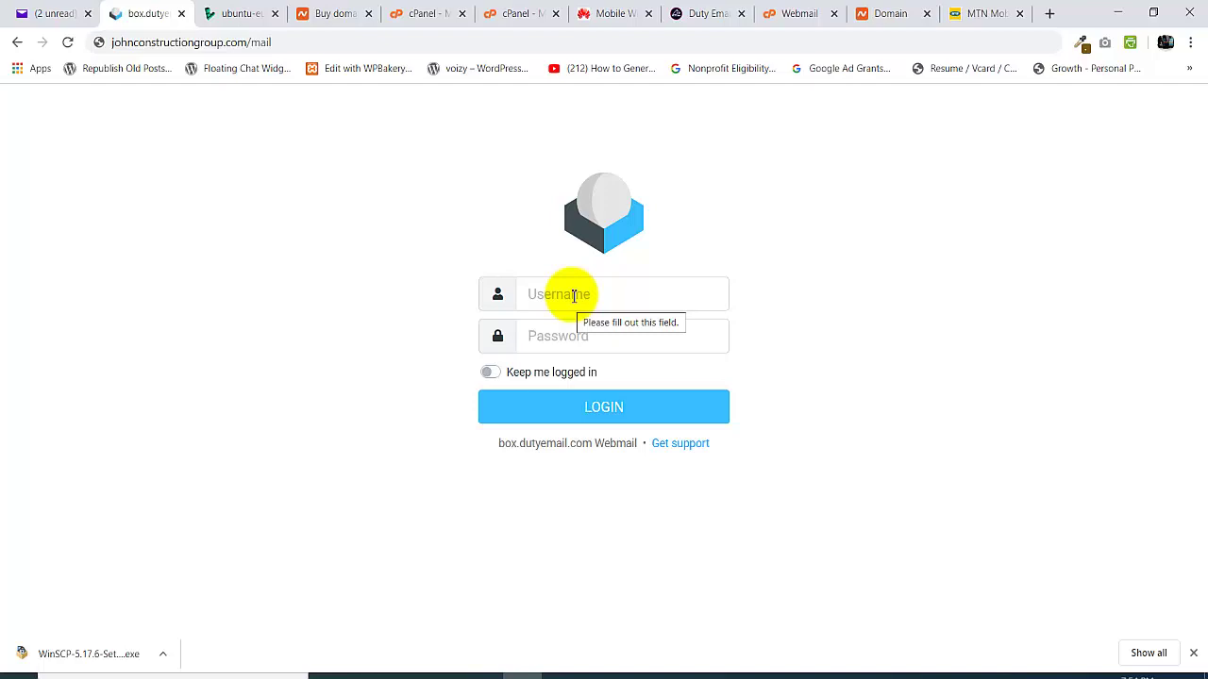
{"action": "left_click", "coordinate": [573, 295]}
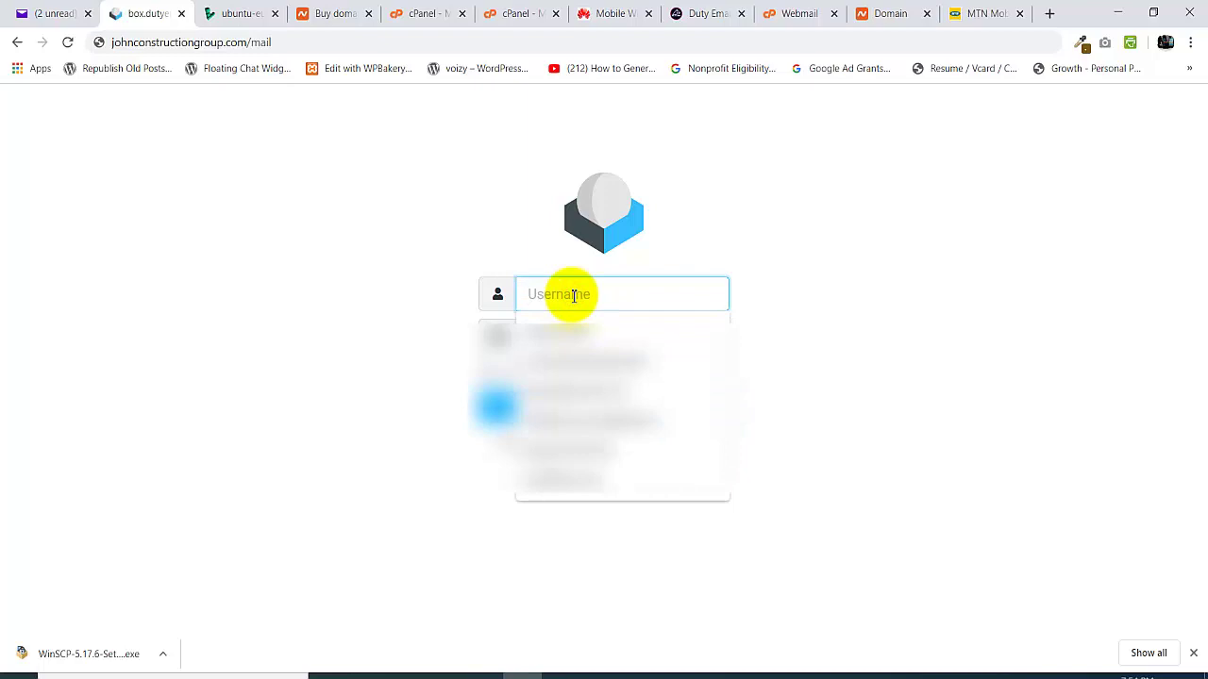
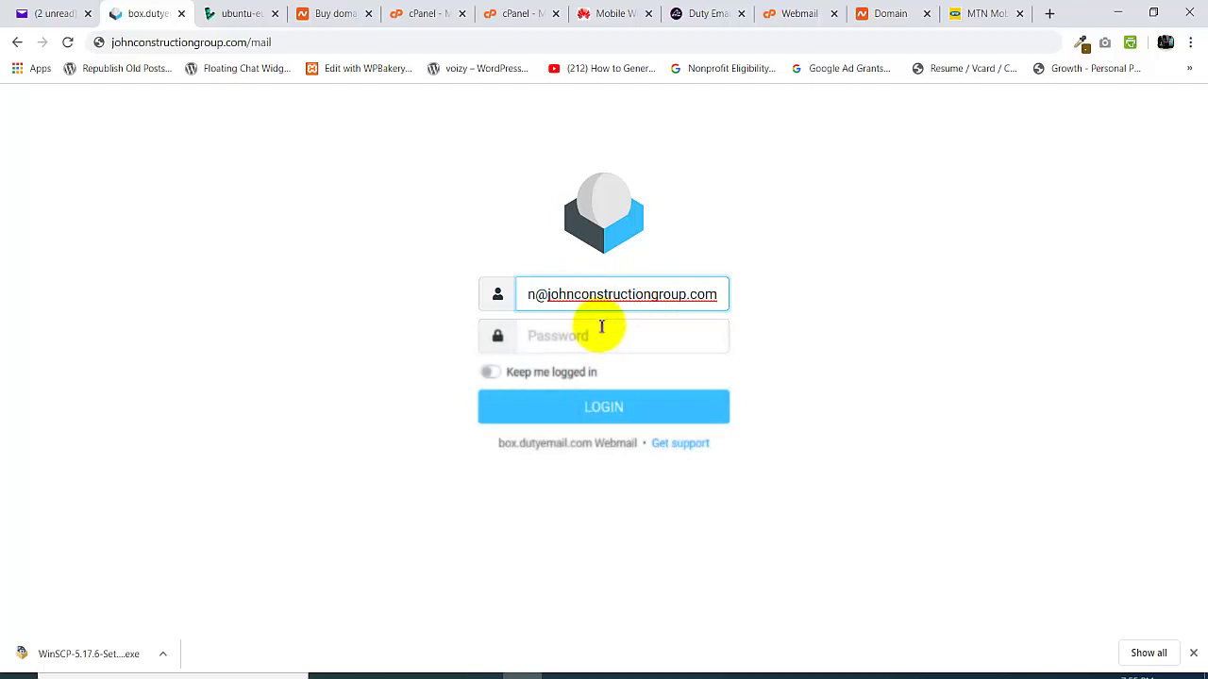
{"action": "left_click", "coordinate": [576, 336]}
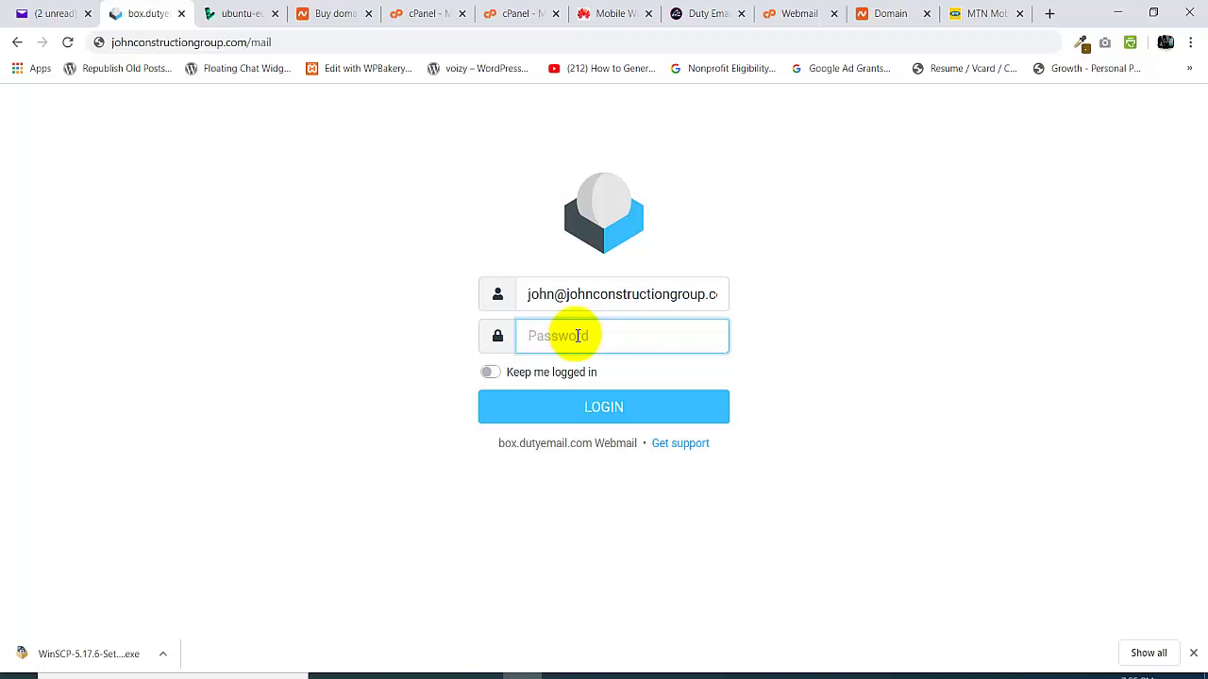
{"action": "left_click", "coordinate": [712, 295]}
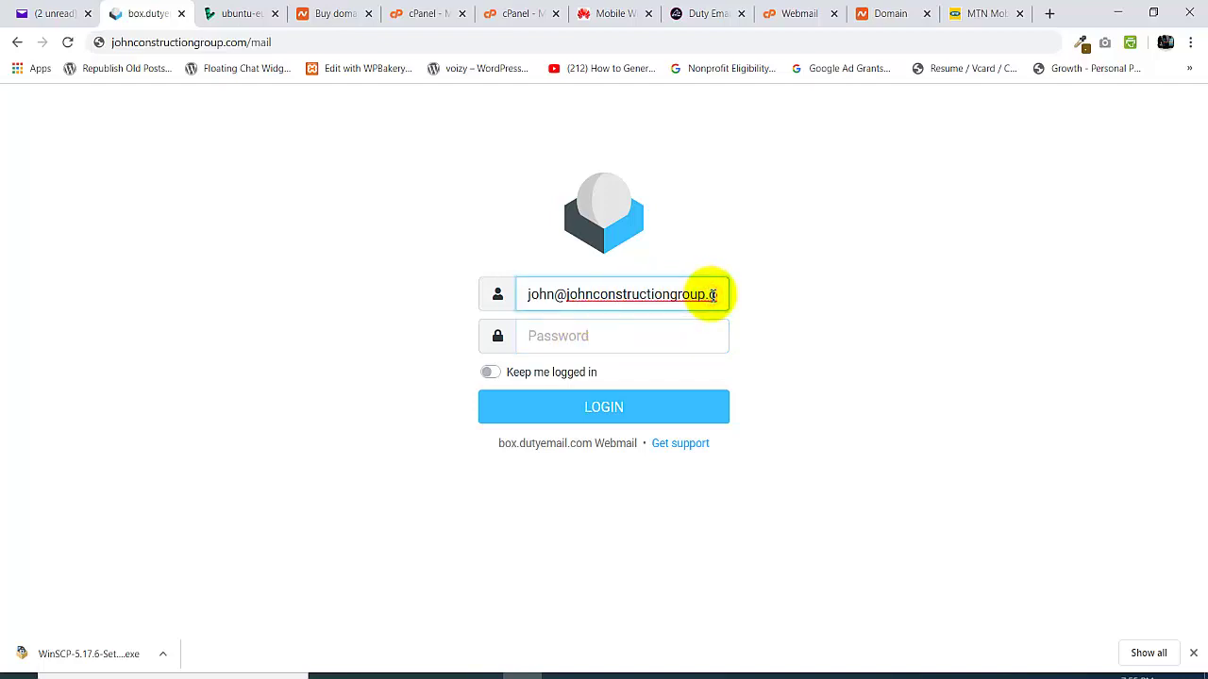
{"action": "key", "text": "ctrl+a"}
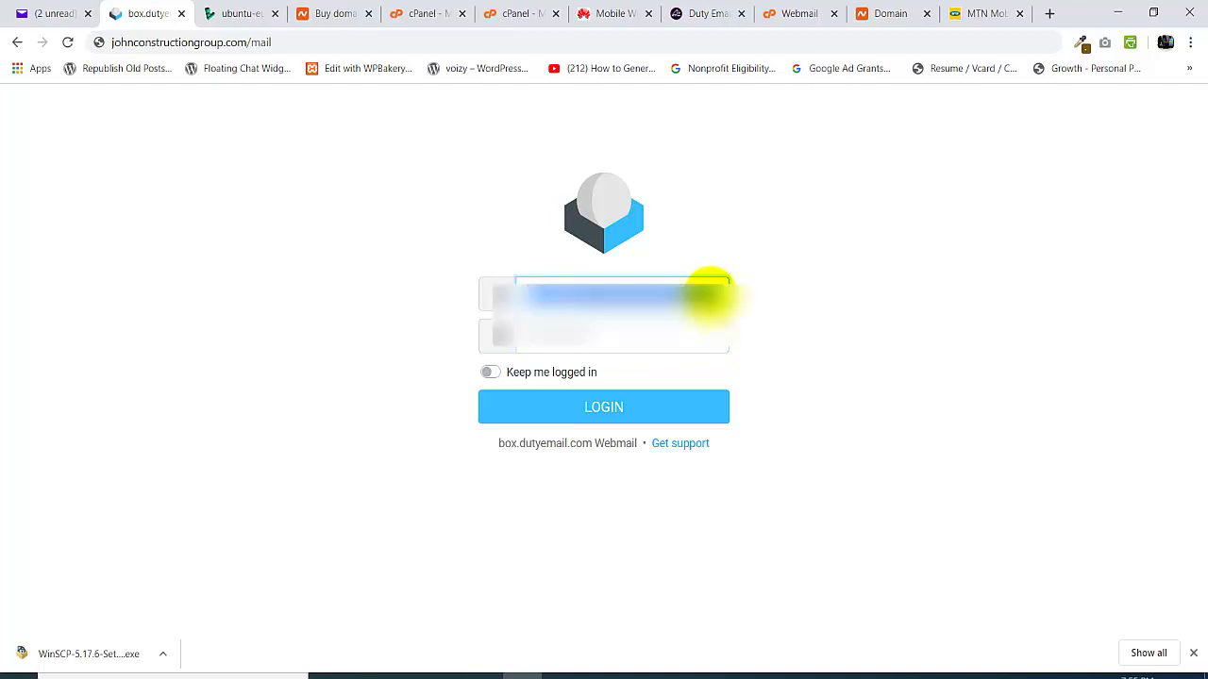
{"action": "key", "text": "Return"}
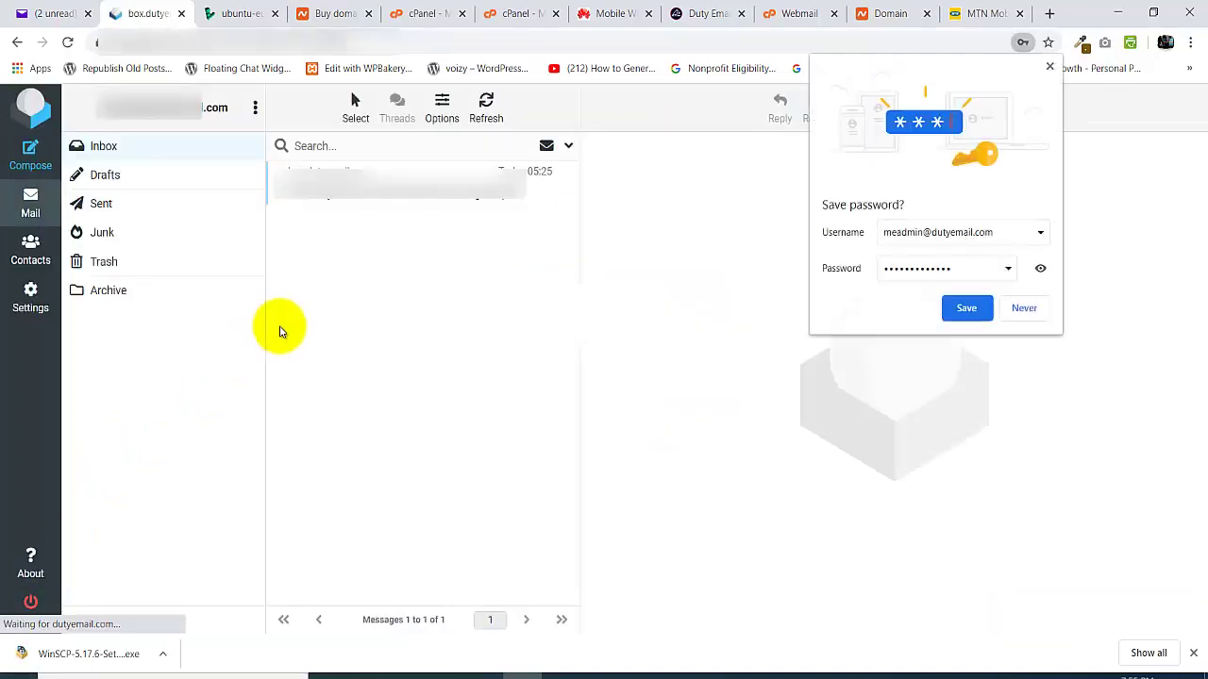
{"action": "left_click", "coordinate": [1050, 69]}
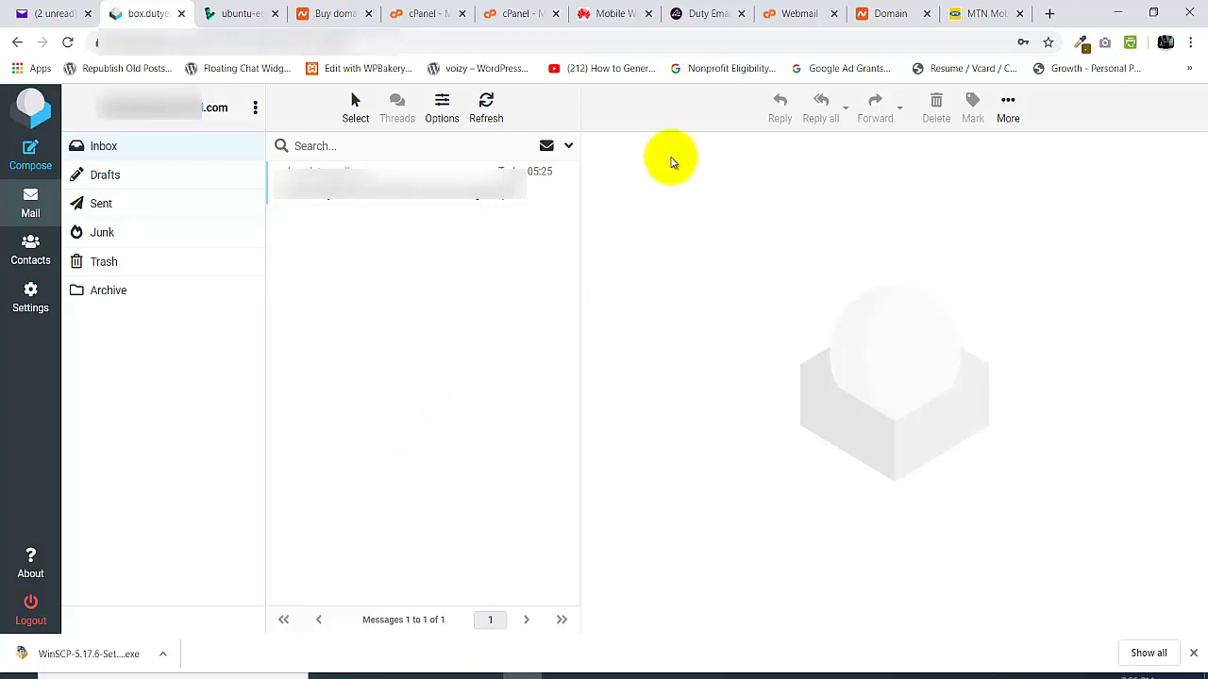
- Switch to the cPanel Roundcube tab whose Inbox shows the configuration settings email
{"action": "left_click", "coordinate": [765, 13]}
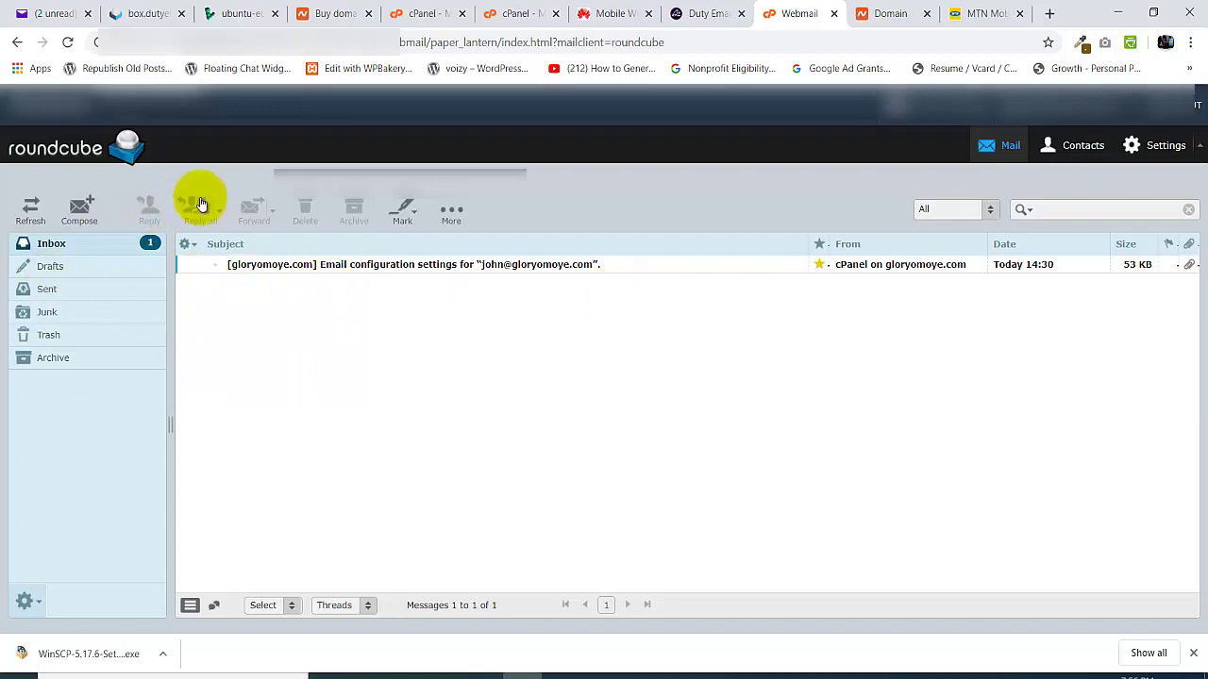
- Switch to the box.dutyemail.com tab showing the johnconstructiongroup.com Inbox
{"action": "left_click", "coordinate": [137, 11]}
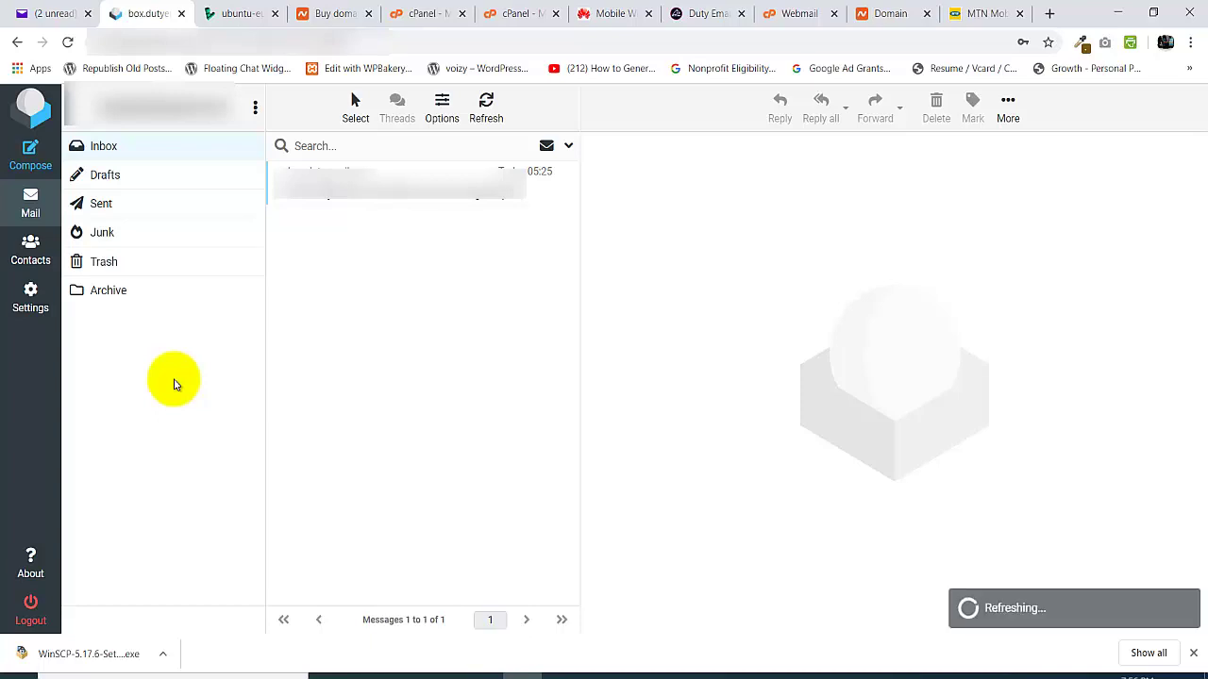
{"action": "left_click", "coordinate": [30, 151]}
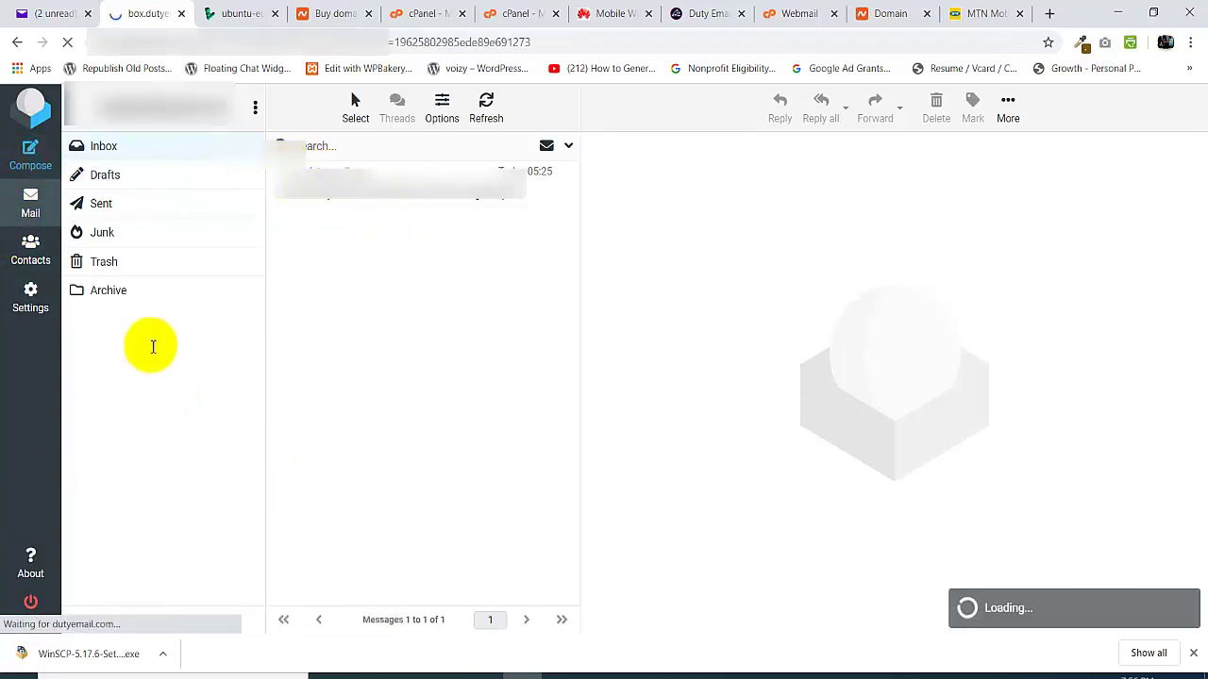
{"action": "left_click", "coordinate": [236, 192]}
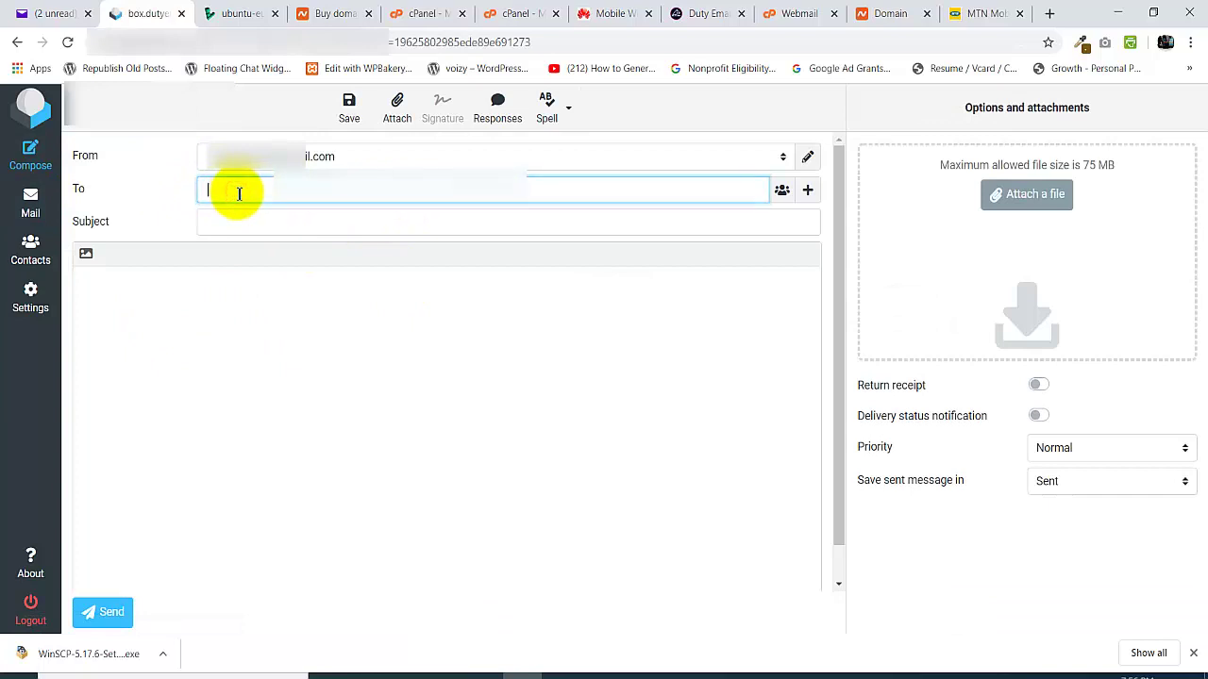
{"action": "left_click", "coordinate": [239, 222]}
{"action": "left_click", "coordinate": [388, 359]}
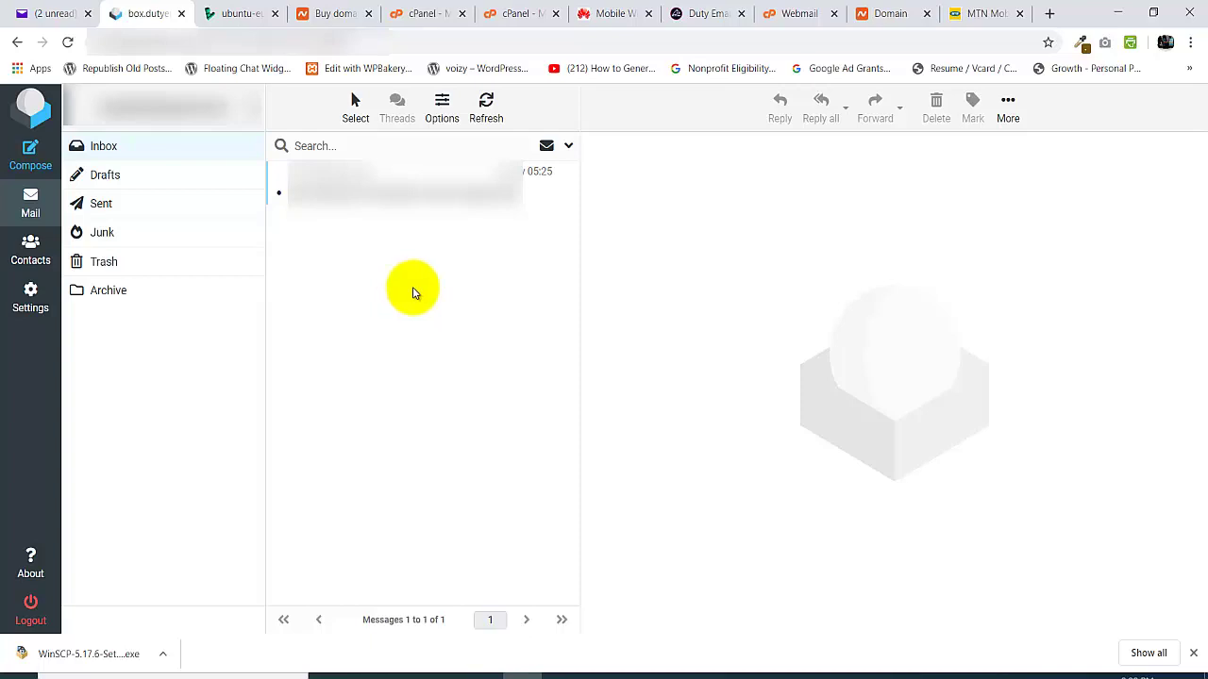
- Go to Settings > Responses and start a new blank response
{"action": "left_click", "coordinate": [33, 304]}
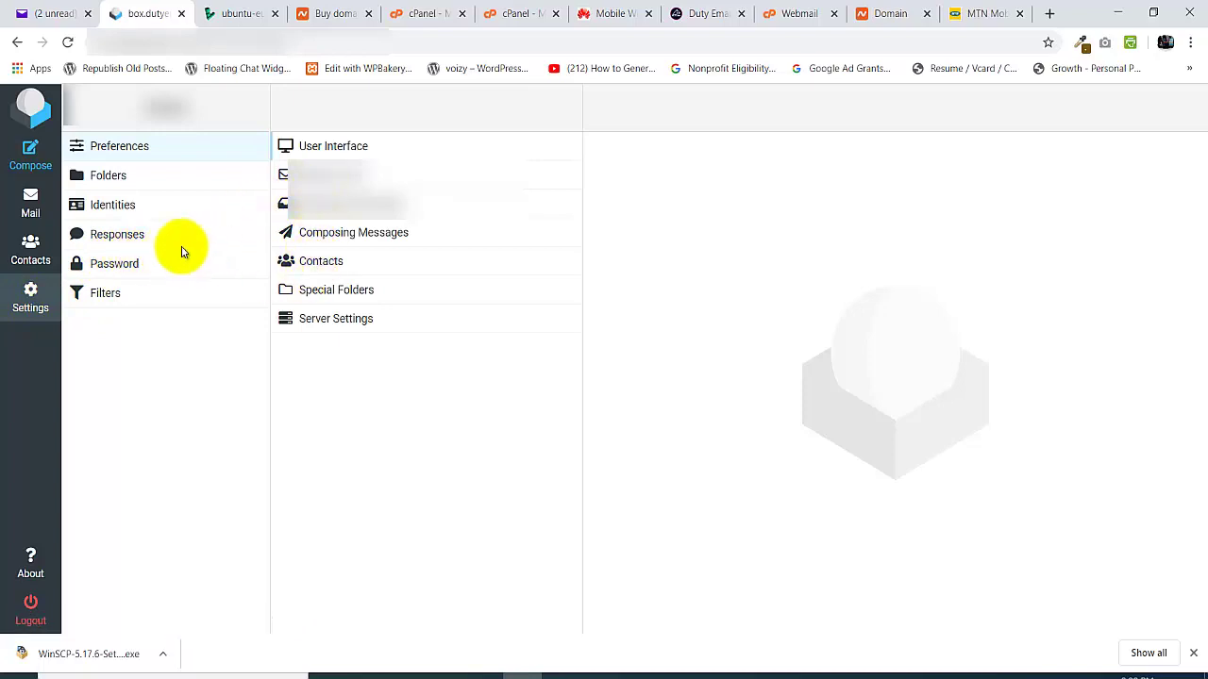
{"action": "left_click", "coordinate": [125, 239]}
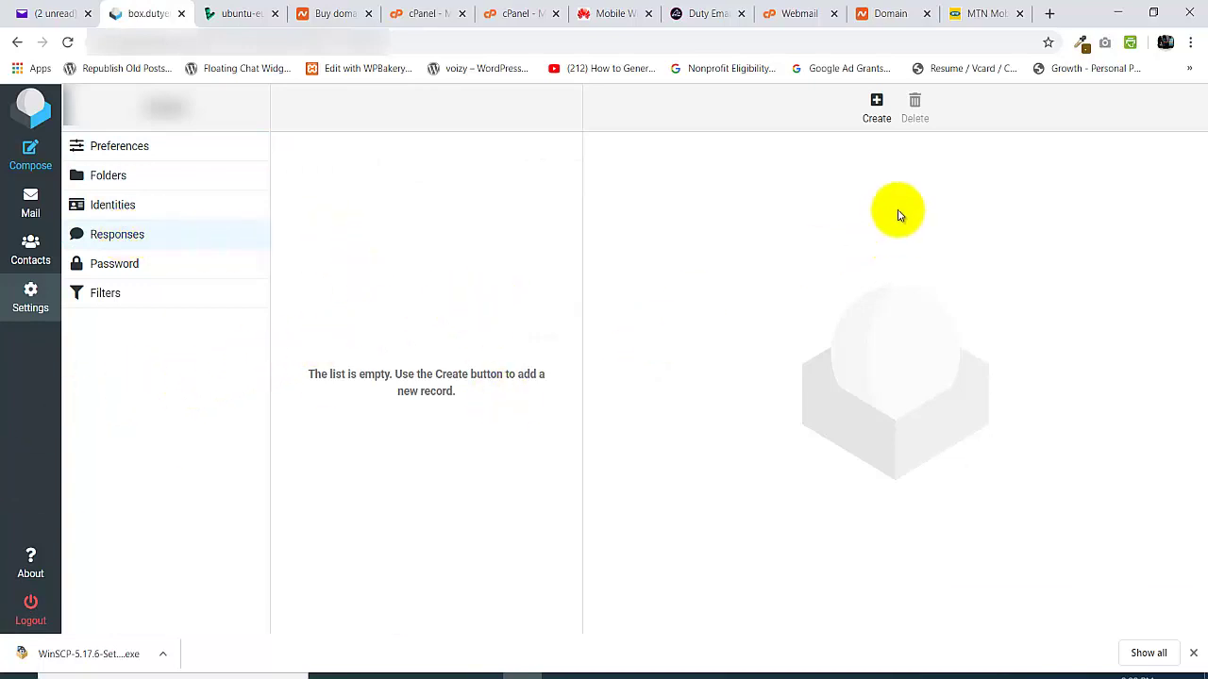
{"action": "left_click", "coordinate": [880, 118]}
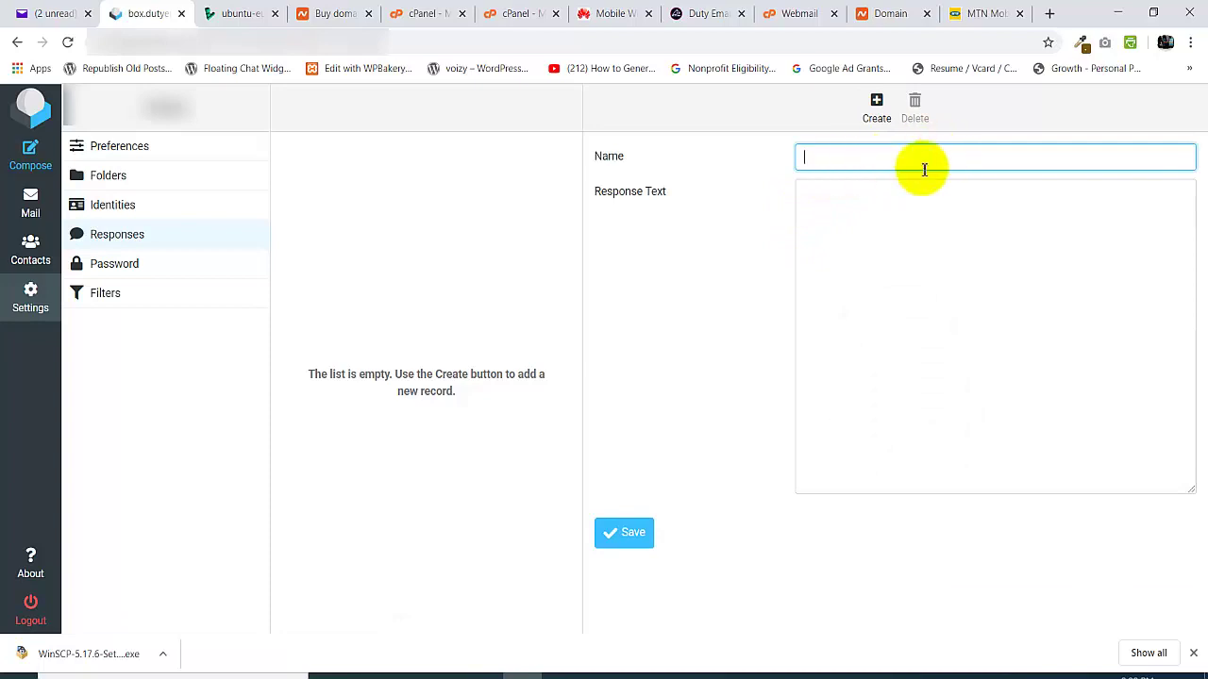
- Enter 'Autoresponse1' as the new response's name, fixing typos along the way
{"action": "type", "text": "Autoresponse1"}
- Write a thank-you text promising the email will be attended to shortly, and save Autoresponse1
{"action": "left_click", "coordinate": [881, 233]}
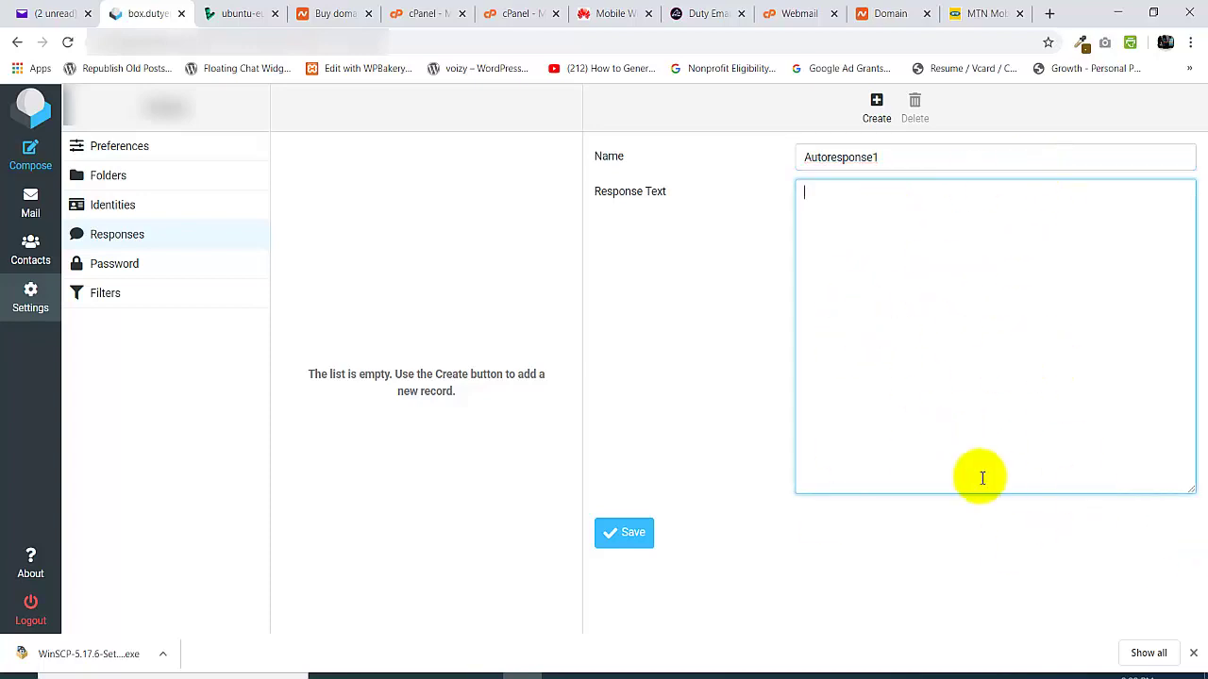
{"action": "type", "text": "Thanks for contactin"}
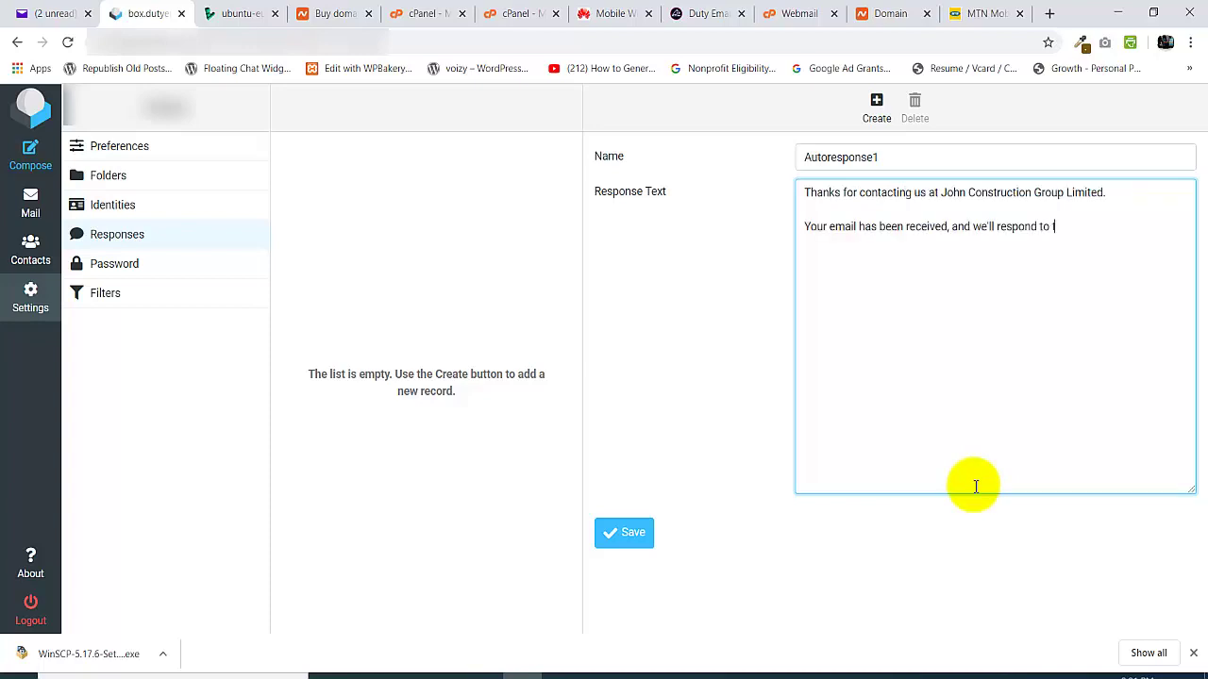
{"action": "type", "text": "to you shortly"}
{"action": "key", "text": "BackSpace"}
{"action": "key", "text": "BackSpace"}
{"action": "key", "text": "BackSpace"}
{"action": "key", "text": "BackSpace"}
{"action": "key", "text": "BackSpace"}
{"action": "key", "text": "BackSpace"}
{"action": "key", "text": "BackSpace"}
{"action": "key", "text": "BackSpace"}
{"action": "key", "text": "BackSpace"}
{"action": "key", "text": "BackSpace"}
{"action": "key", "text": "BackSpace"}
{"action": "key", "text": "BackSpace"}
{"action": "key", "text": "BackSpace"}
{"action": "key", "text": "BackSpace"}
{"action": "key", "text": "BackSpace"}
{"action": "key", "text": "BackSpace"}
{"action": "key", "text": "BackSpace"}
{"action": "key", "text": "BackSpace"}
{"action": "key", "text": "BackSpace"}
{"action": "key", "text": "BackSpace"}
{"action": "key", "text": "BackSpace"}
{"action": "key", "text": "BackSpace"}
{"action": "type", "text": "ill be attended to shortly"}
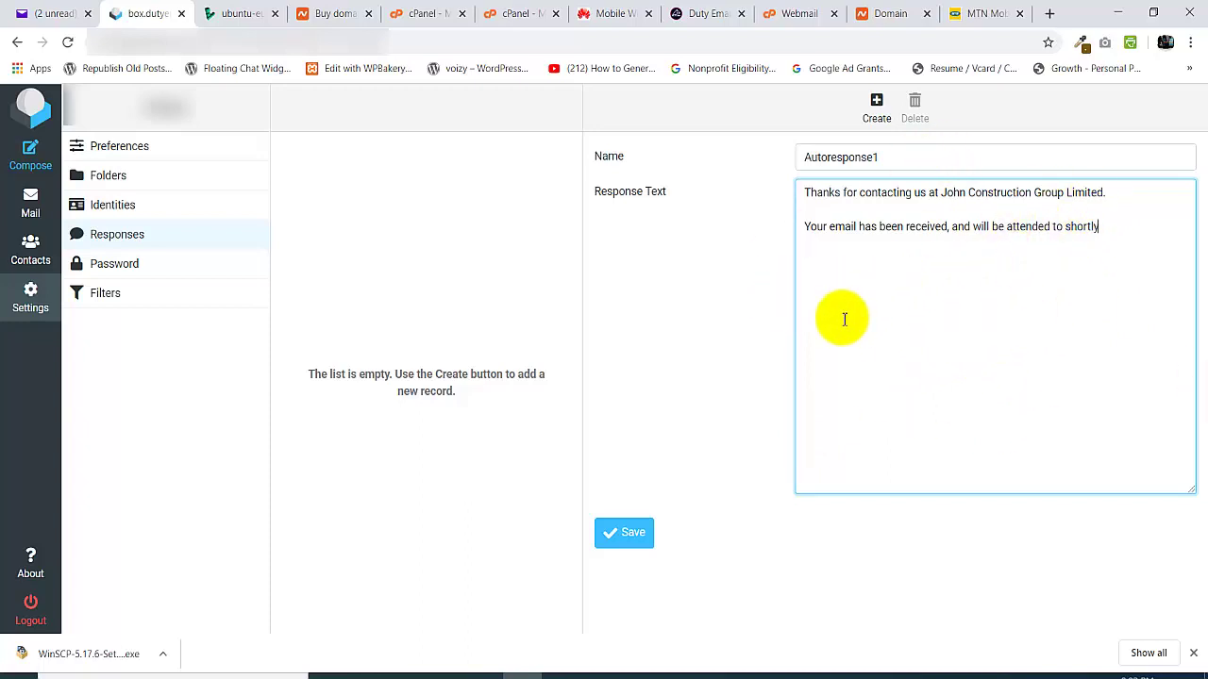
{"action": "left_click", "coordinate": [629, 530]}
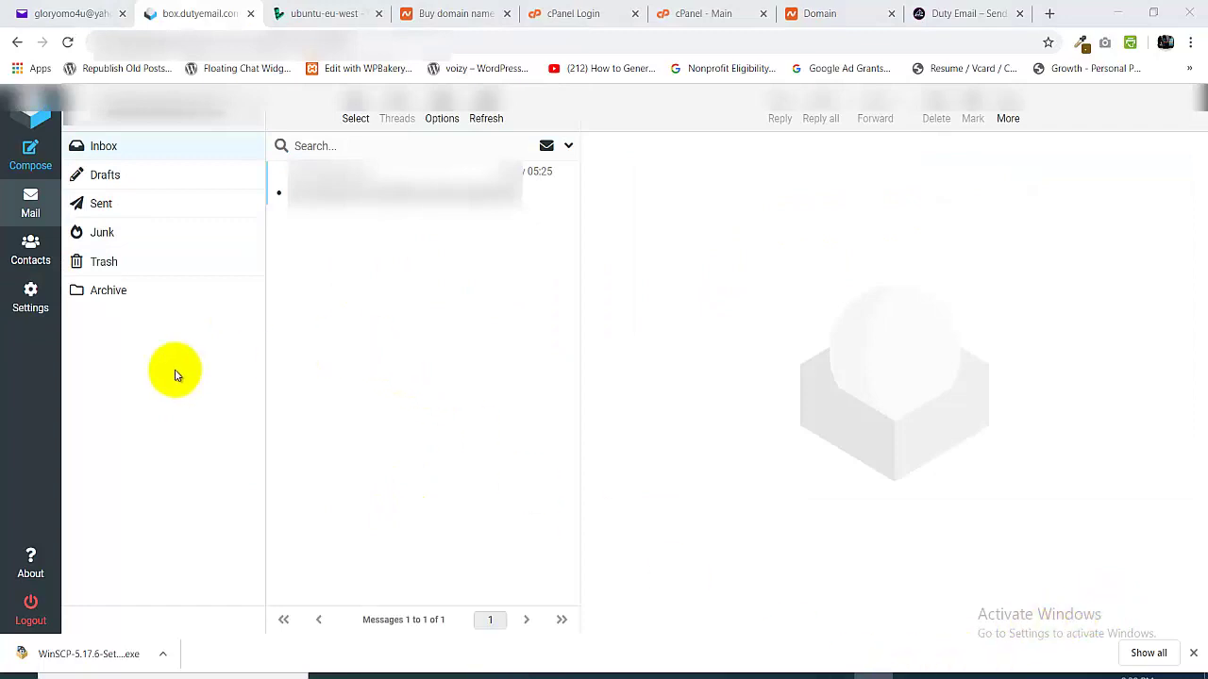
- Go to Settings > Filters and begin creating a new filter
{"action": "left_click", "coordinate": [31, 296]}
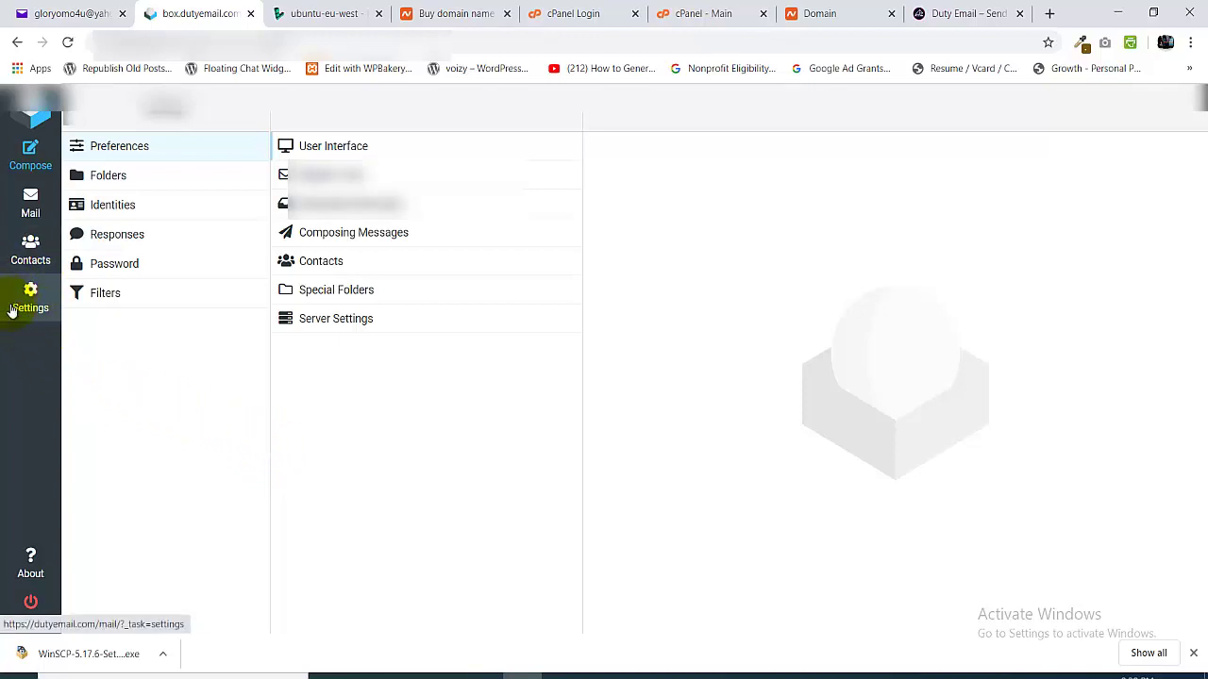
{"action": "left_click", "coordinate": [101, 296]}
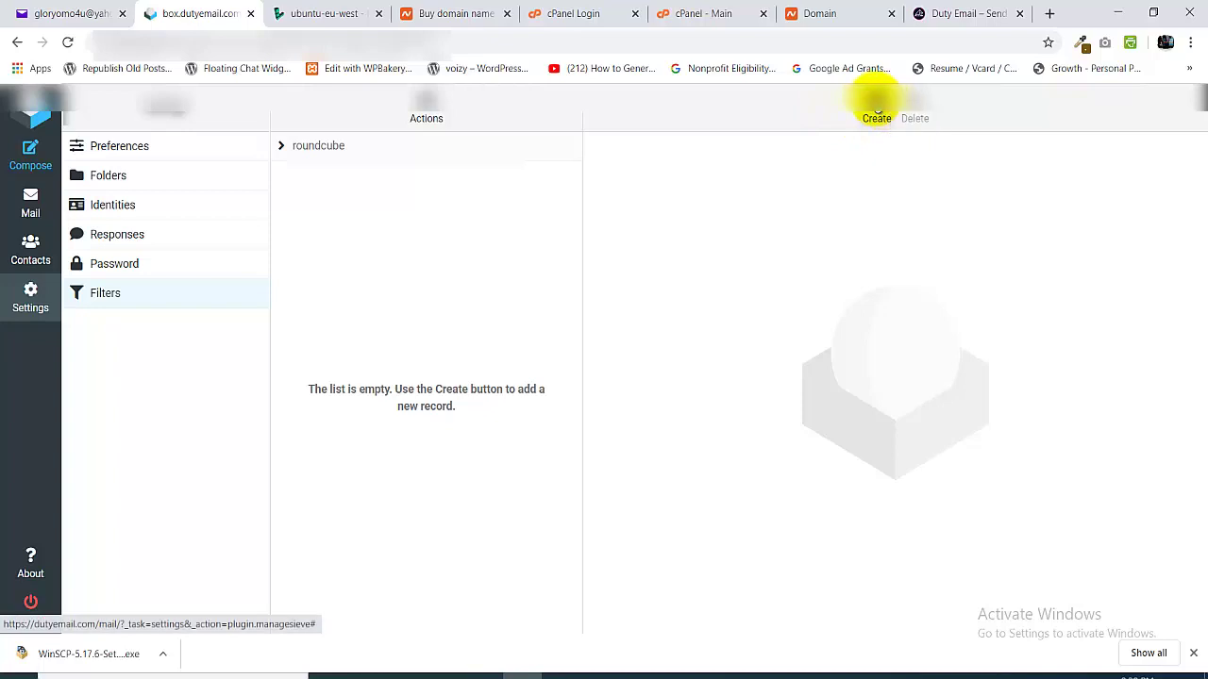
{"action": "left_click", "coordinate": [875, 100]}
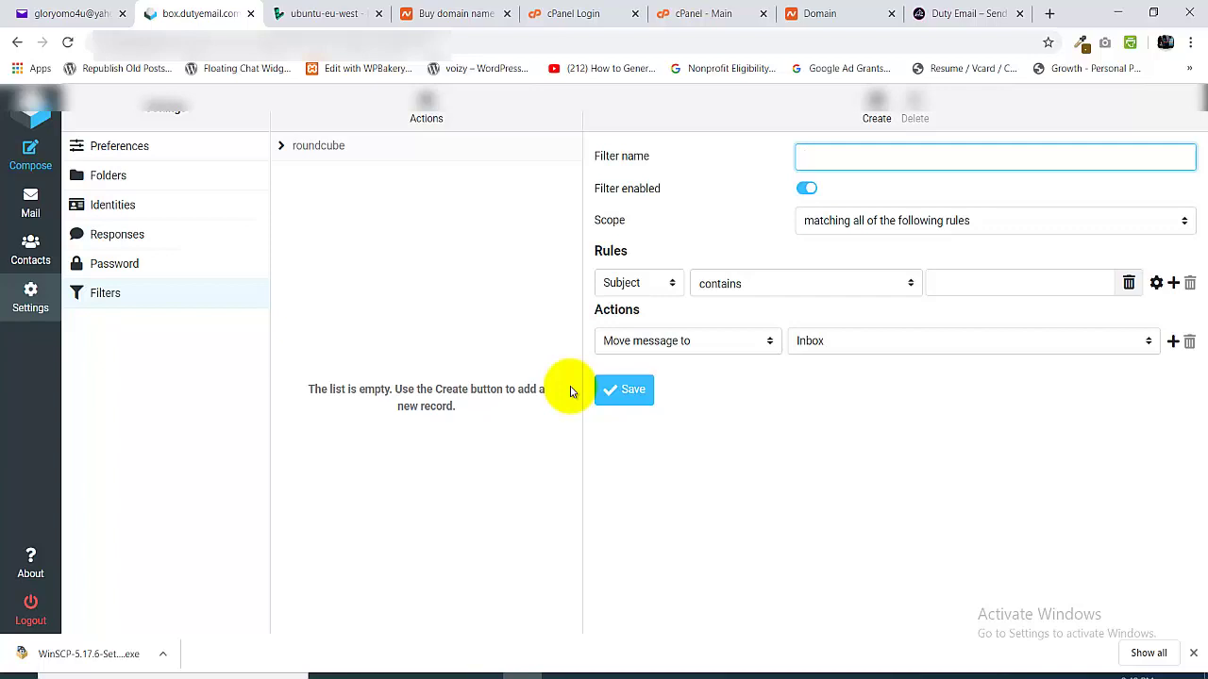
- Name the filter 'Forwarder 1', keep the 'contains' rule, and choose 'Send message copy to' as action
{"action": "type", "text": "Forwarder 1"}
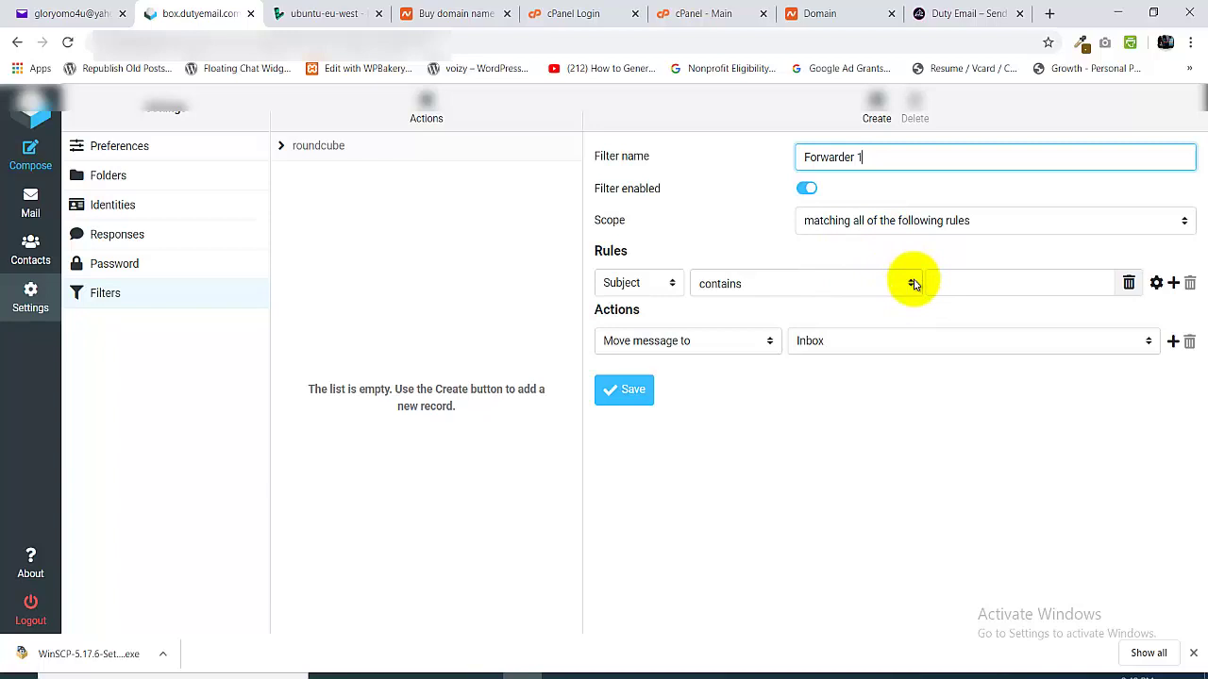
{"action": "left_click", "coordinate": [913, 284]}
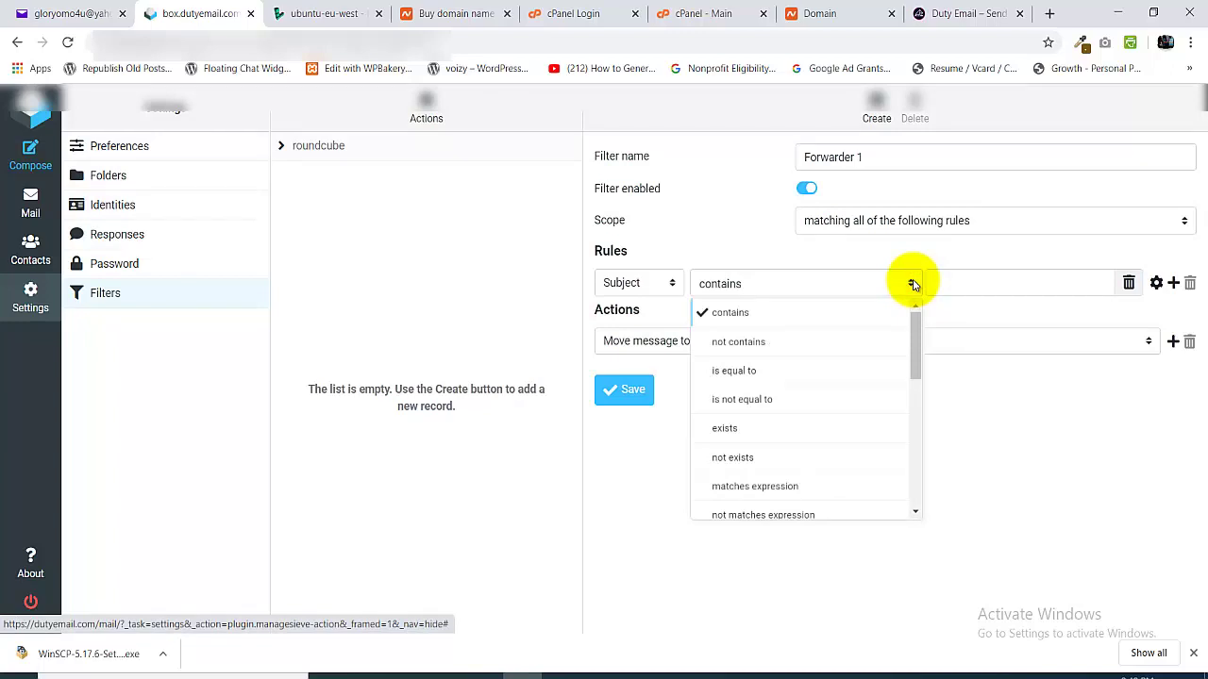
{"action": "left_click", "coordinate": [949, 284]}
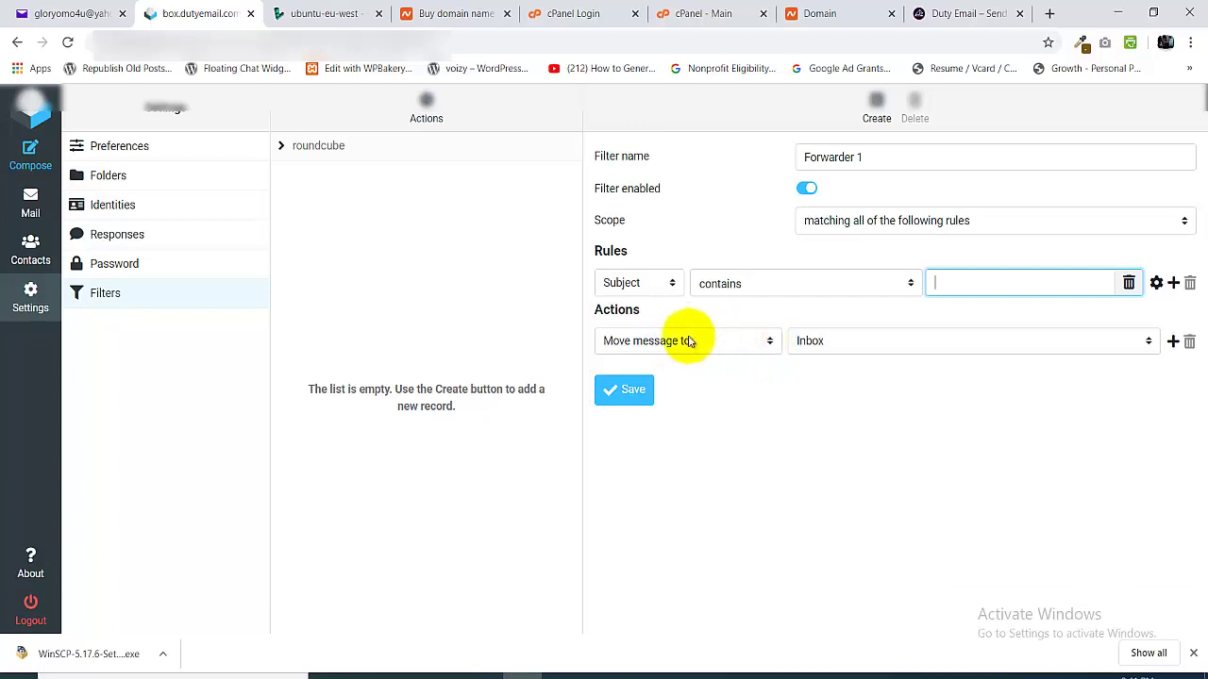
{"action": "left_click", "coordinate": [769, 342]}
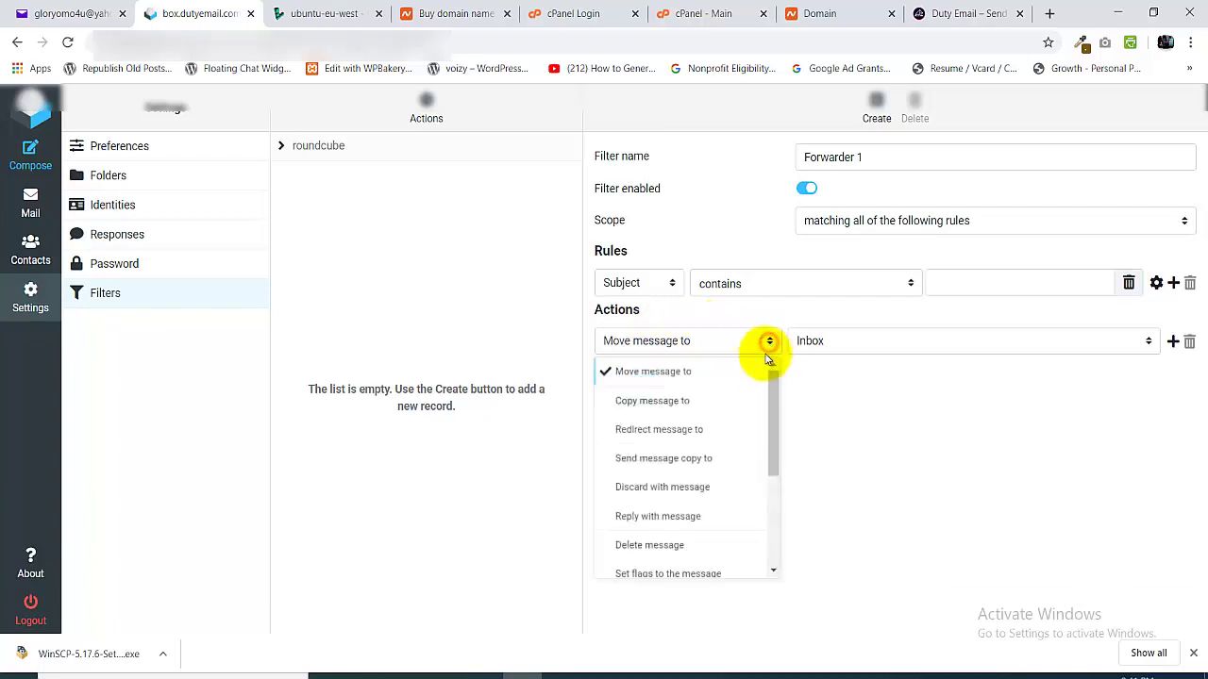
{"action": "left_click", "coordinate": [686, 461]}
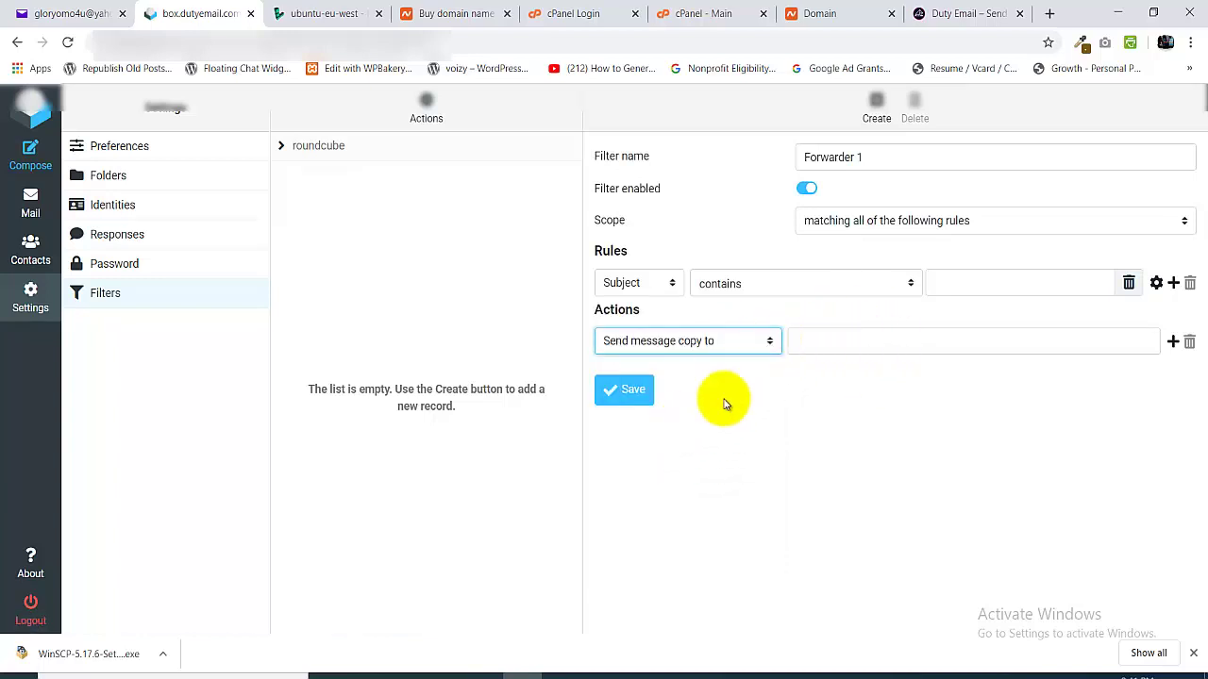
- Place the cursor in the Forwarder 1 filter's copy-recipient address field
{"action": "left_click", "coordinate": [841, 344]}
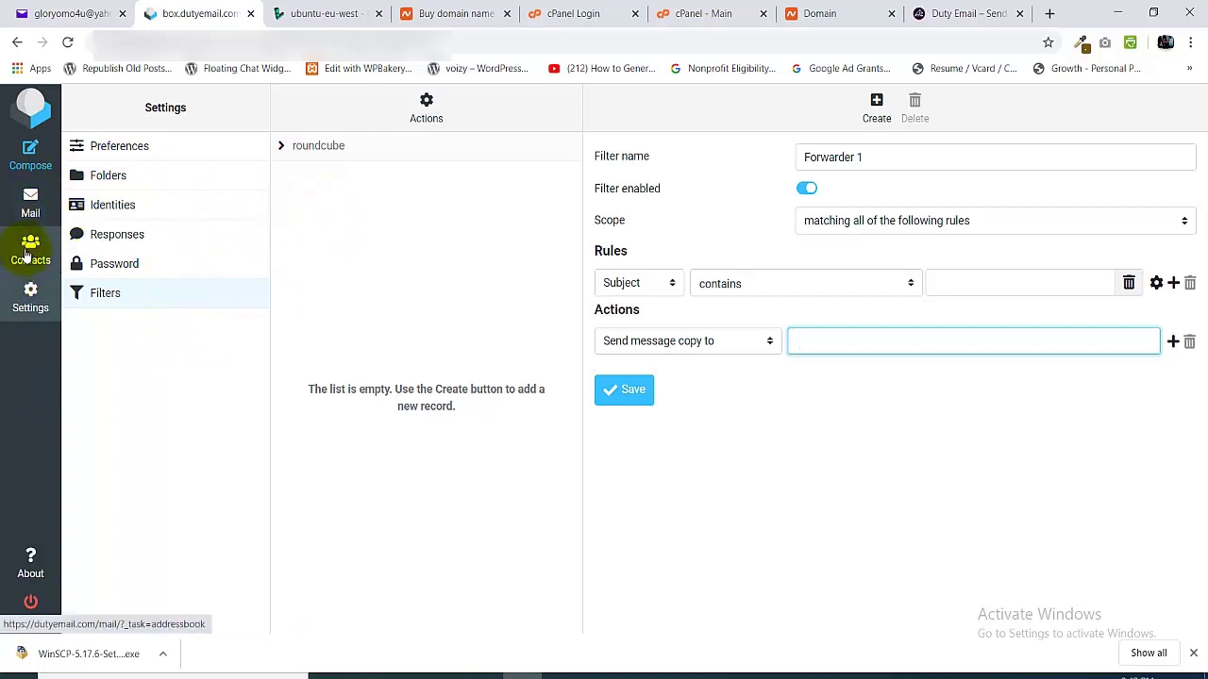
- View the empty Contacts address book, then switch to the Duty Email website tab
{"action": "left_click", "coordinate": [29, 253]}
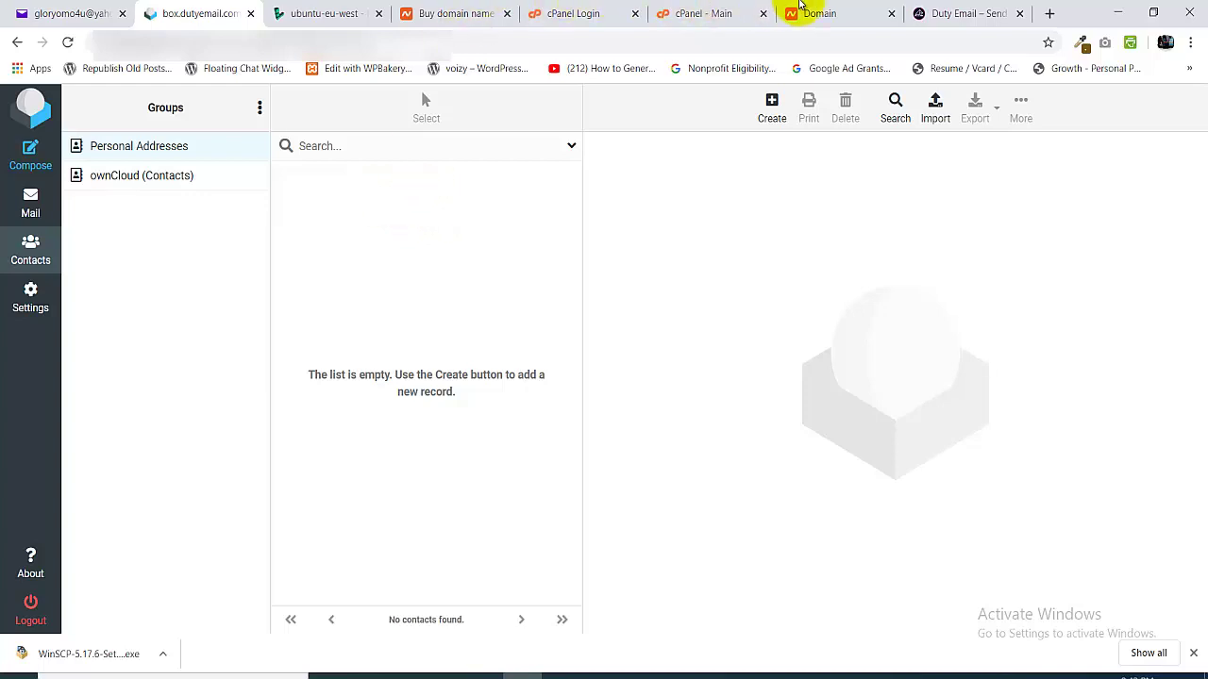
{"action": "left_click", "coordinate": [946, 7]}
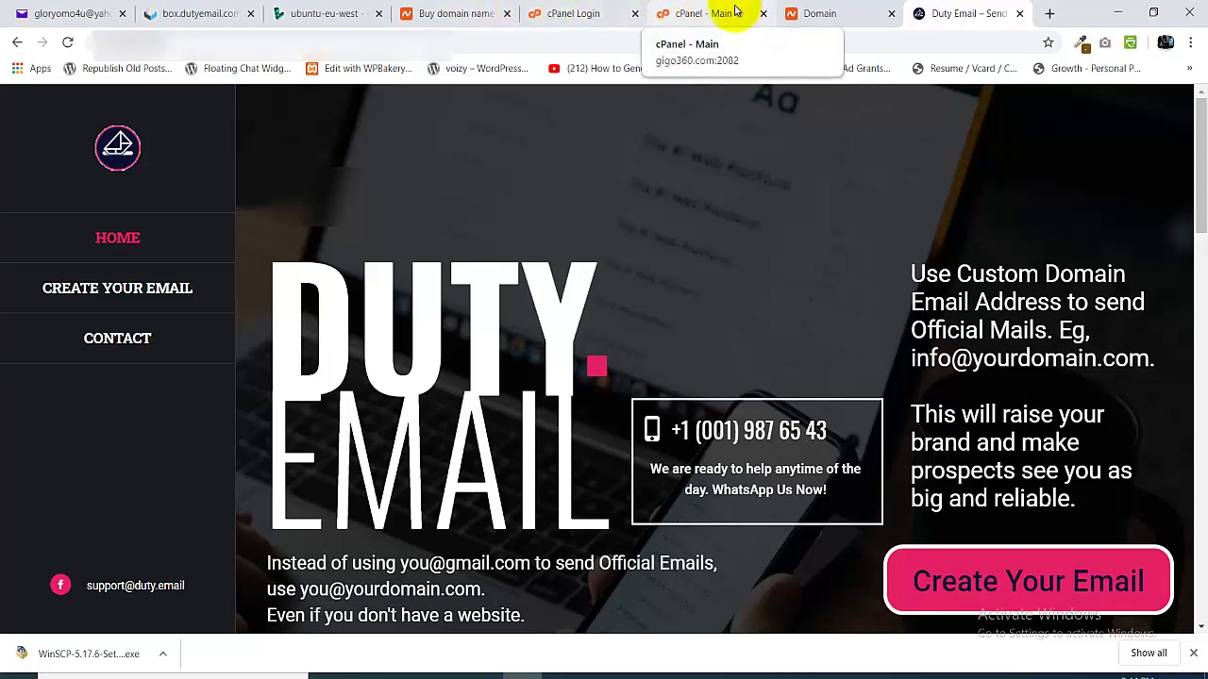
- Switch to the box.dutyemail.com tab to return to the webmail Contacts page
{"action": "left_click", "coordinate": [191, 11]}
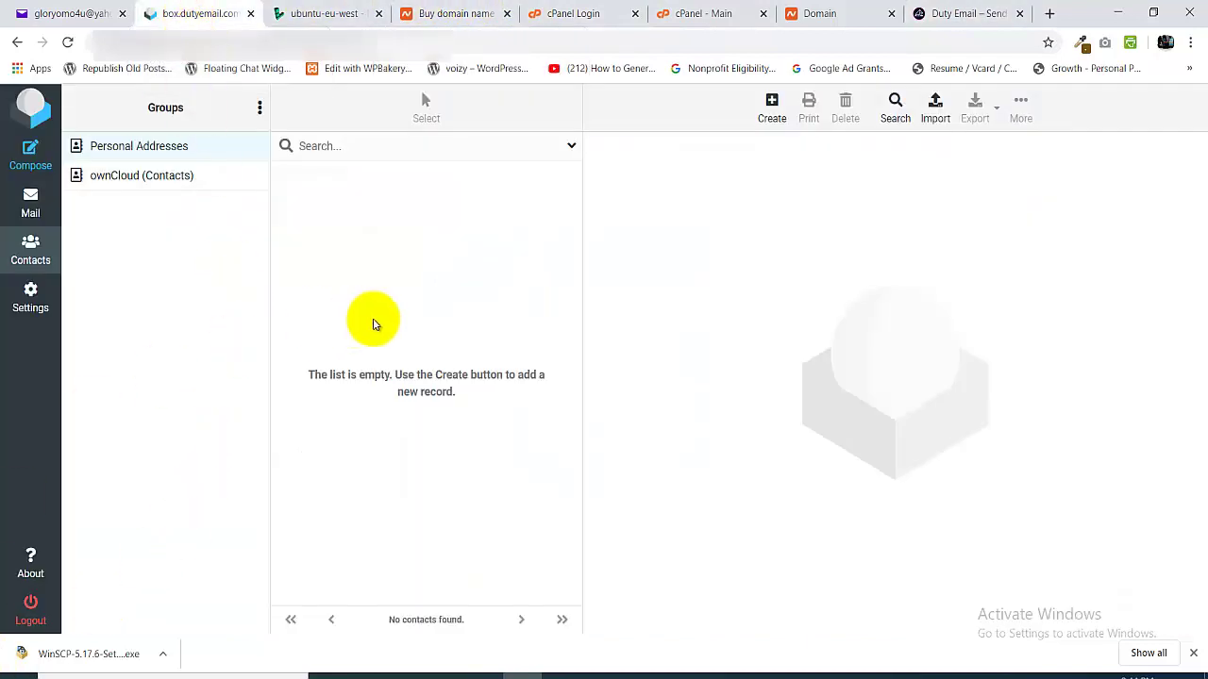